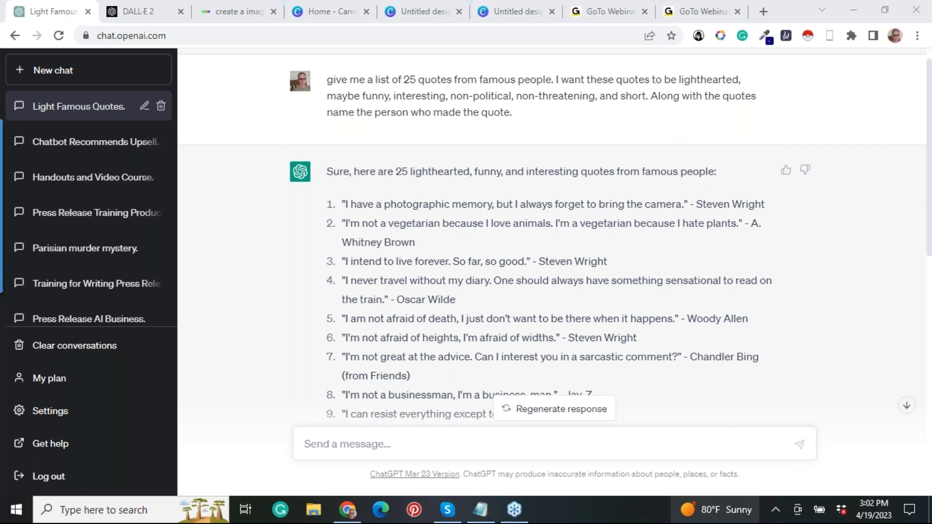
Highlight the first sentence of the ChatGPT prompt, "give me a list of 25 quotes from famous people.".
{"action": "mouse_move", "coordinate": [714, 511]}
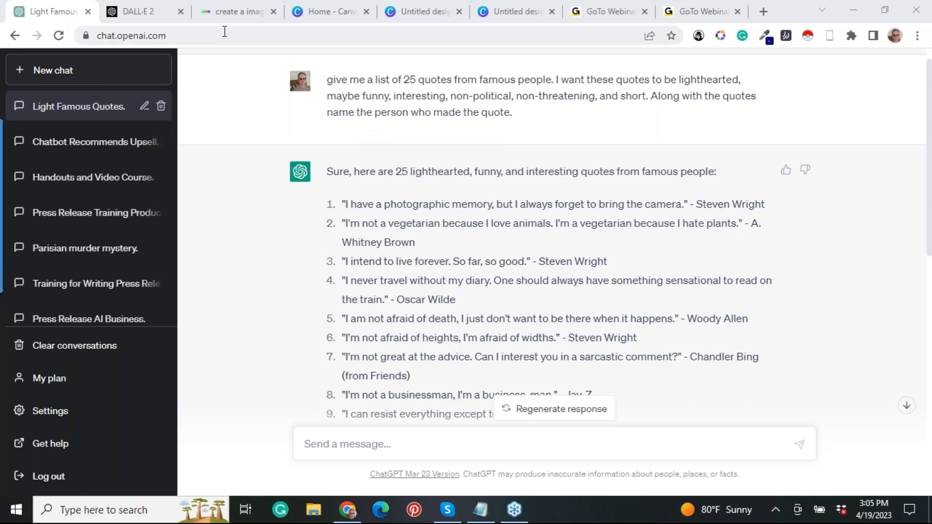
{"action": "left_click", "coordinate": [187, 35]}
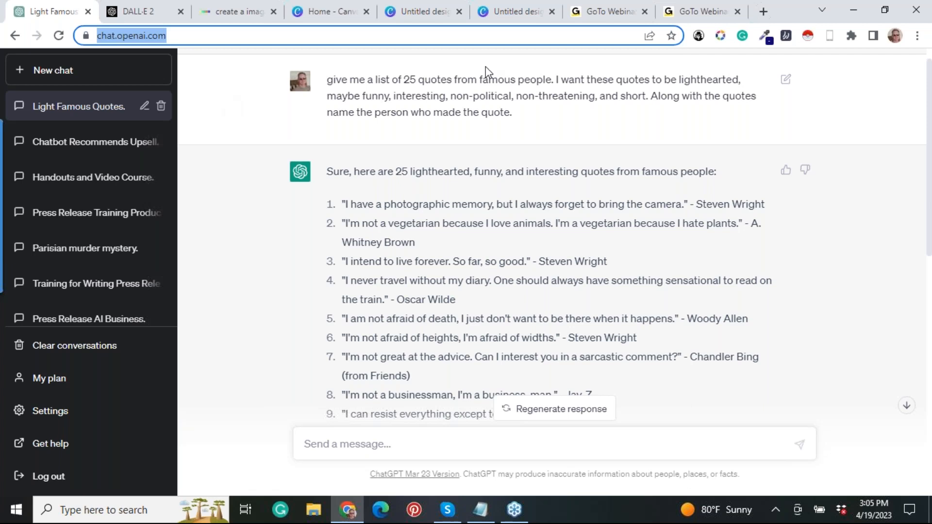
{"action": "left_click", "coordinate": [548, 136]}
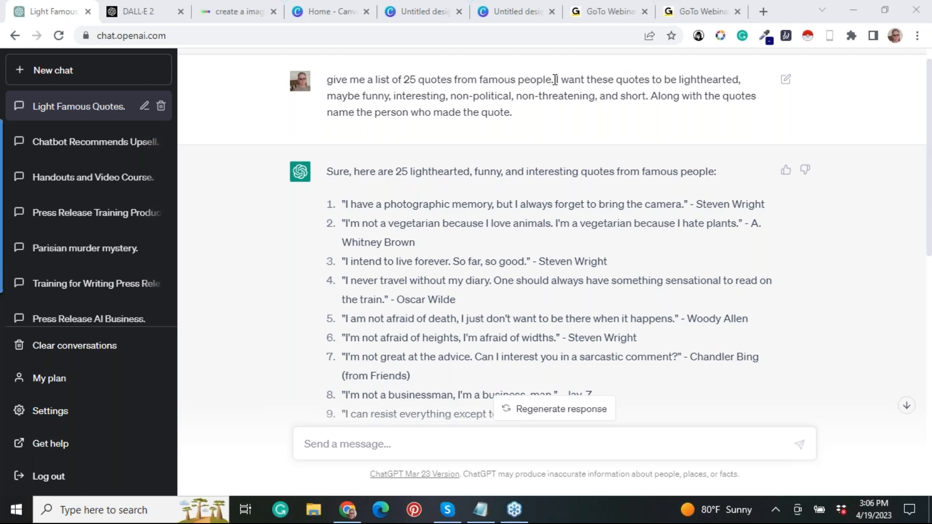
{"action": "left_click_drag", "start_coordinate": [555, 80], "coordinate": [326, 79]}
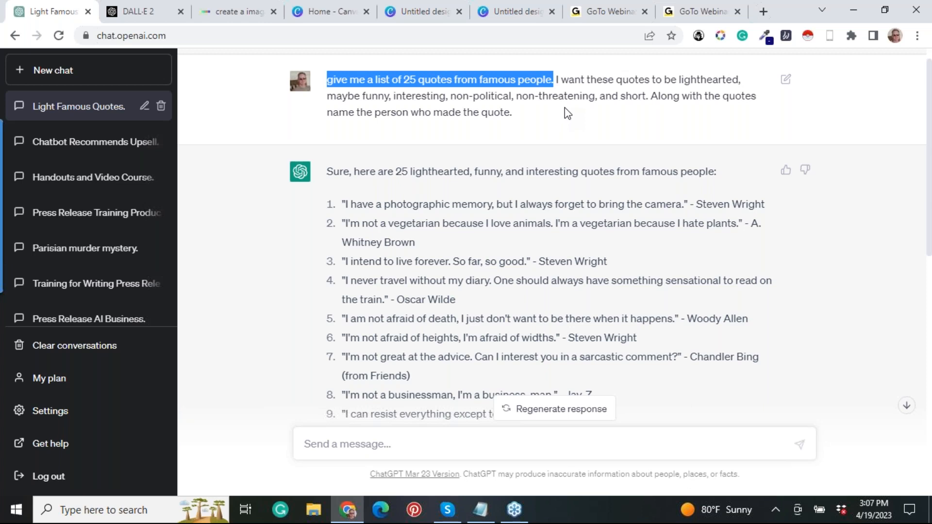
{"action": "left_click", "coordinate": [722, 155]}
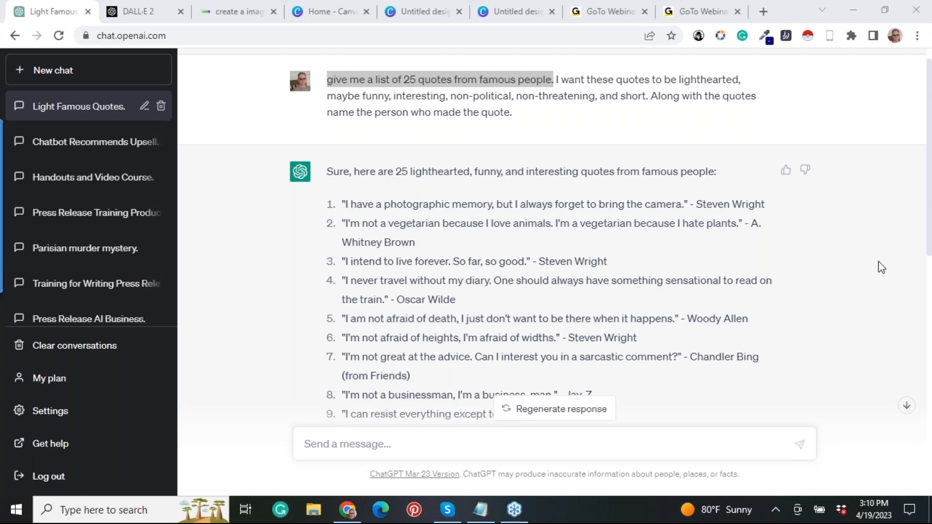
Go to the end of the quote list and highlight the Mark Twain quote about schooling and education.
{"action": "left_click", "coordinate": [906, 408]}
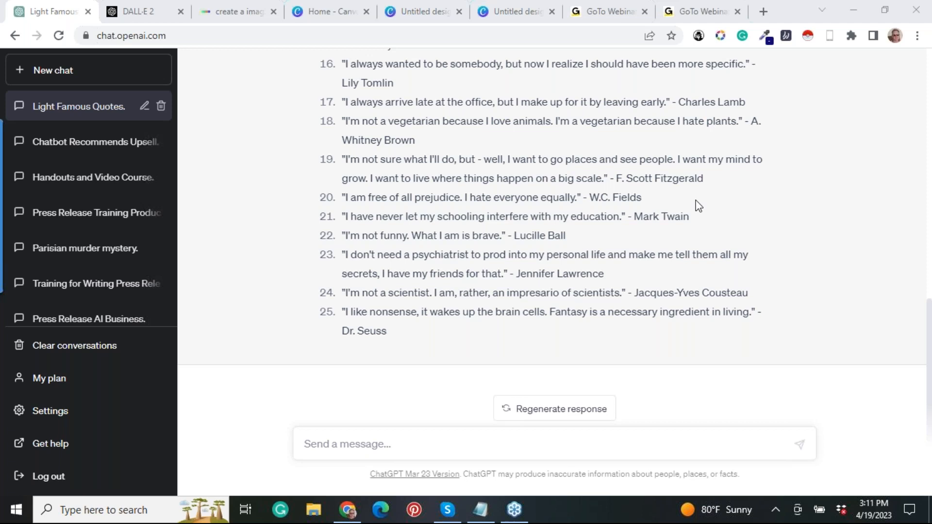
{"action": "left_click_drag", "start_coordinate": [691, 216], "coordinate": [453, 210]}
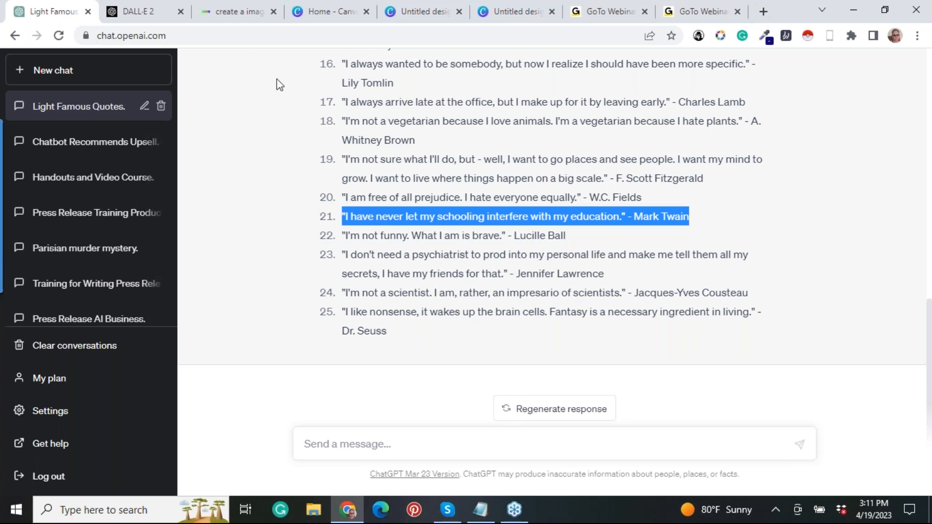
{"action": "mouse_move", "coordinate": [141, 17]}
{"action": "left_click", "coordinate": [831, 234]}
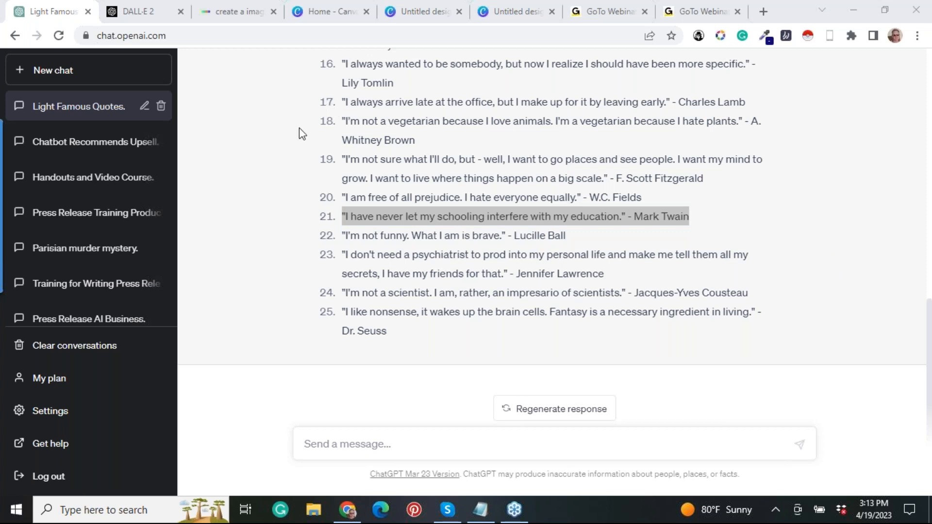
View the DALL·E 2 product page and the DALL·E results generated for the Mark Twain painting.
{"action": "left_click", "coordinate": [138, 14]}
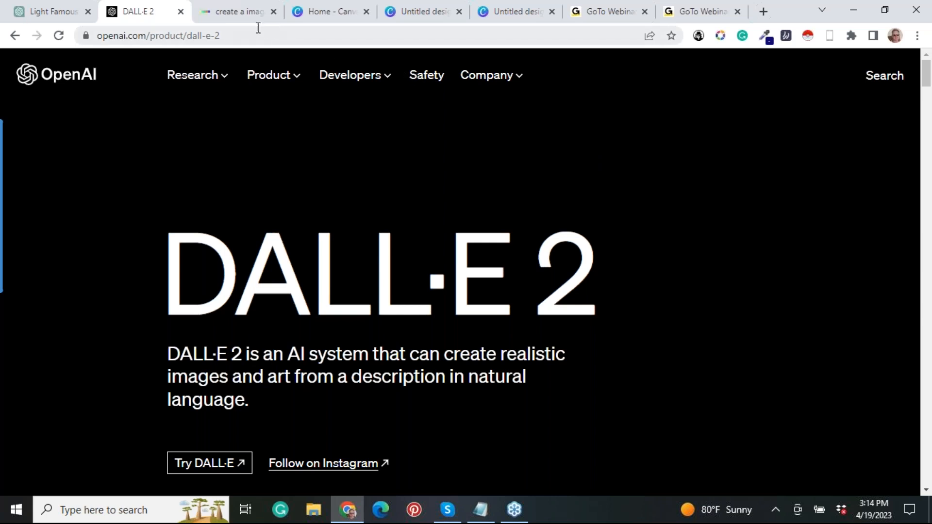
{"action": "left_click", "coordinate": [243, 10]}
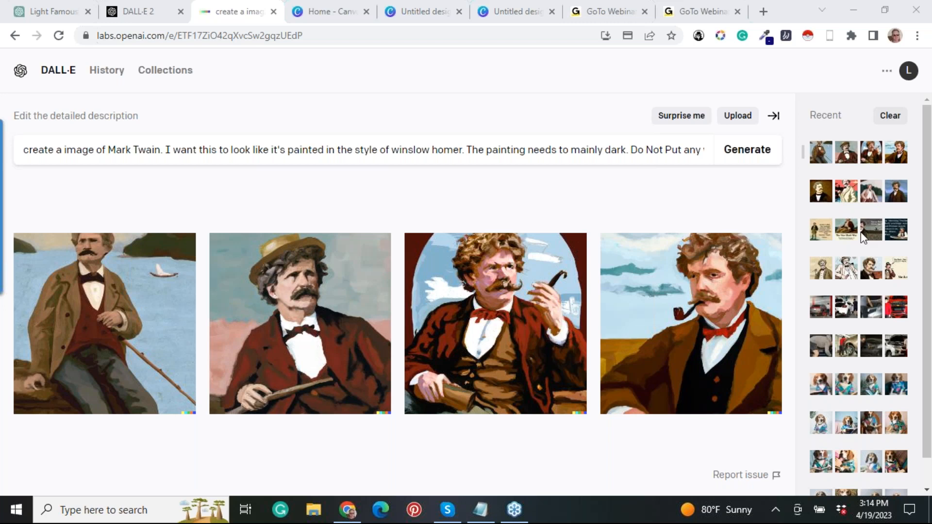
{"action": "left_click_drag", "start_coordinate": [928, 132], "coordinate": [930, 156]}
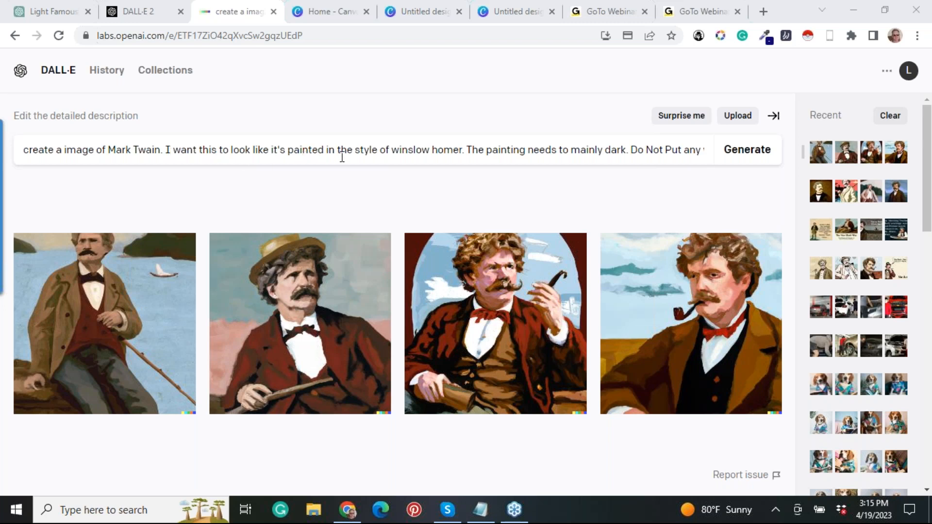
Read through the full Mark Twain image description in the DALL·E prompt, beyond its visible part.
{"action": "left_click", "coordinate": [462, 154]}
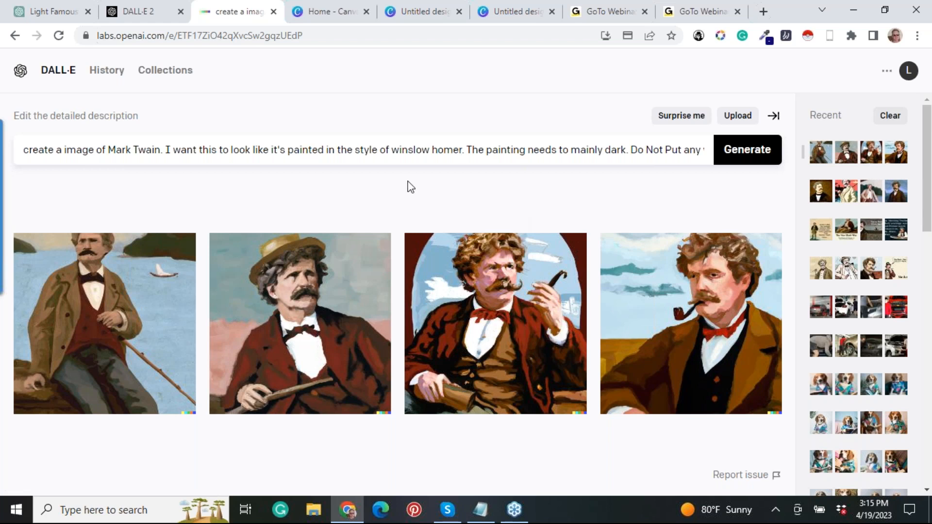
{"action": "key", "text": "Right"}
{"action": "key", "text": "Right"}
{"action": "key", "text": "Right"}
{"action": "key", "text": "Right"}
{"action": "key", "text": "Right"}
{"action": "key", "text": "Right"}
{"action": "key", "text": "Right"}
{"action": "key", "text": "Right"}
{"action": "key", "text": "Right"}
{"action": "key", "text": "Right"}
{"action": "key", "text": "Right"}
{"action": "key", "text": "Right"}
{"action": "key", "text": "Right"}
{"action": "key", "text": "Right"}
{"action": "key", "text": "Right"}
{"action": "key", "text": "Right"}
{"action": "key", "text": "Right"}
{"action": "key", "text": "Right"}
{"action": "key", "text": "Right"}
{"action": "key", "text": "Right"}
{"action": "key", "text": "Right"}
{"action": "key", "text": "Right"}
{"action": "key", "text": "Right"}
{"action": "key", "text": "Right"}
{"action": "key", "text": "Right"}
{"action": "key", "text": "Right"}
{"action": "key", "text": "Right"}
{"action": "key", "text": "Right"}
{"action": "key", "text": "Right"}
{"action": "key", "text": "Right"}
{"action": "key", "text": "Right"}
{"action": "key", "text": "Right"}
{"action": "key", "text": "Right"}
{"action": "key", "text": "Right"}
{"action": "key", "text": "Right"}
{"action": "key", "text": "Right"}
{"action": "key", "text": "Right"}
{"action": "key", "text": "Right"}
{"action": "key", "text": "Right"}
{"action": "key", "text": "Right"}
{"action": "key", "text": "Right"}
{"action": "key", "text": "Right"}
{"action": "key", "text": "Right"}
{"action": "key", "text": "Right"}
{"action": "key", "text": "Right"}
{"action": "key", "text": "Right"}
{"action": "key", "text": "Right"}
{"action": "key", "text": "Right"}
{"action": "key", "text": "Right"}
{"action": "key", "text": "Right"}
{"action": "key", "text": "Right"}
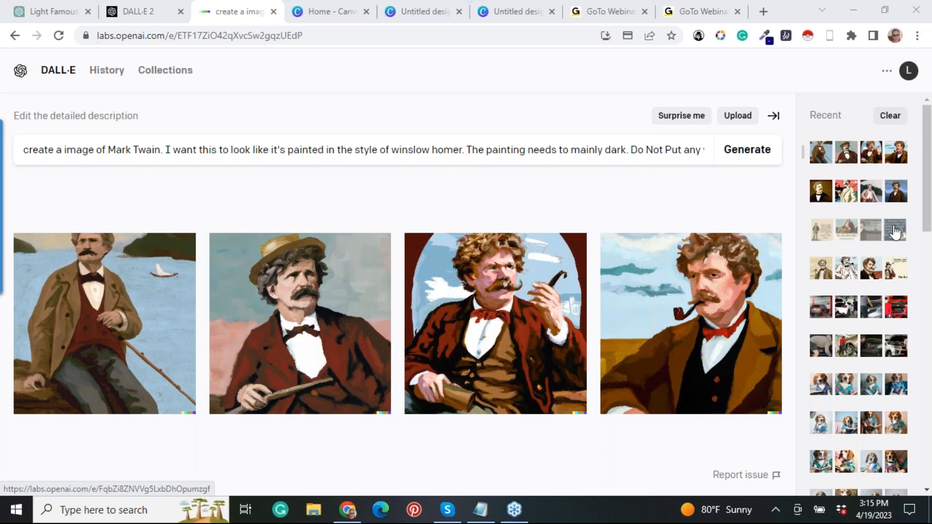
{"action": "left_click", "coordinate": [540, 154]}
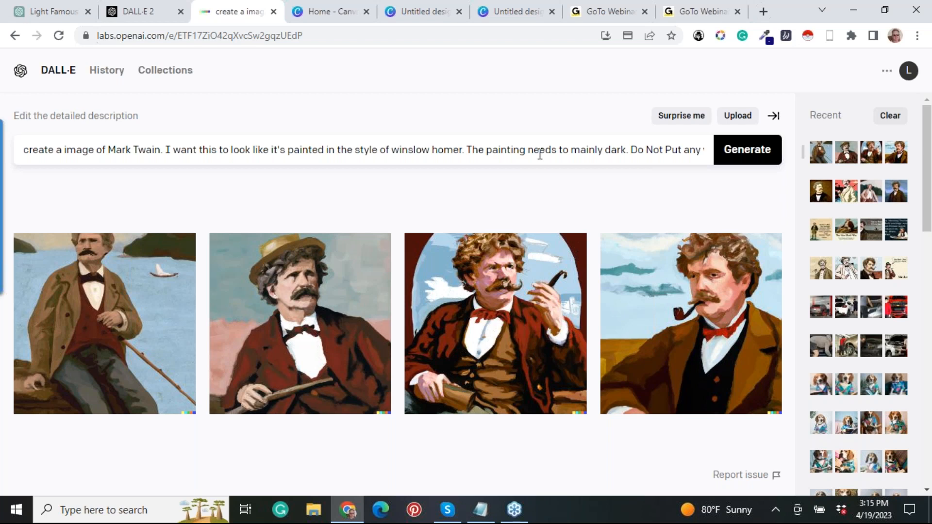
{"action": "key", "text": "Right"}
{"action": "key", "text": "Right"}
{"action": "key", "text": "Right"}
{"action": "key", "text": "Right"}
{"action": "key", "text": "Right"}
{"action": "key", "text": "Right"}
{"action": "key", "text": "Right"}
{"action": "key", "text": "Right"}
{"action": "key", "text": "Right"}
{"action": "key", "text": "Right"}
{"action": "key", "text": "Right"}
{"action": "key", "text": "Right"}
{"action": "key", "text": "Right"}
{"action": "key", "text": "Right"}
{"action": "key", "text": "Right"}
{"action": "key", "text": "Right"}
{"action": "key", "text": "Right"}
{"action": "key", "text": "Right"}
{"action": "key", "text": "Right"}
{"action": "key", "text": "Right"}
{"action": "key", "text": "Right"}
{"action": "key", "text": "Right"}
{"action": "key", "text": "Right"}
{"action": "key", "text": "Right"}
{"action": "key", "text": "Right"}
{"action": "key", "text": "Right"}
{"action": "key", "text": "Right"}
{"action": "key", "text": "Right"}
{"action": "key", "text": "Right"}
{"action": "key", "text": "Right"}
{"action": "key", "text": "Right"}
{"action": "key", "text": "Right"}
{"action": "key", "text": "Right"}
{"action": "key", "text": "Right"}
{"action": "key", "text": "Right"}
{"action": "key", "text": "Right"}
{"action": "key", "text": "Right"}
{"action": "key", "text": "Right"}
{"action": "key", "text": "Right"}
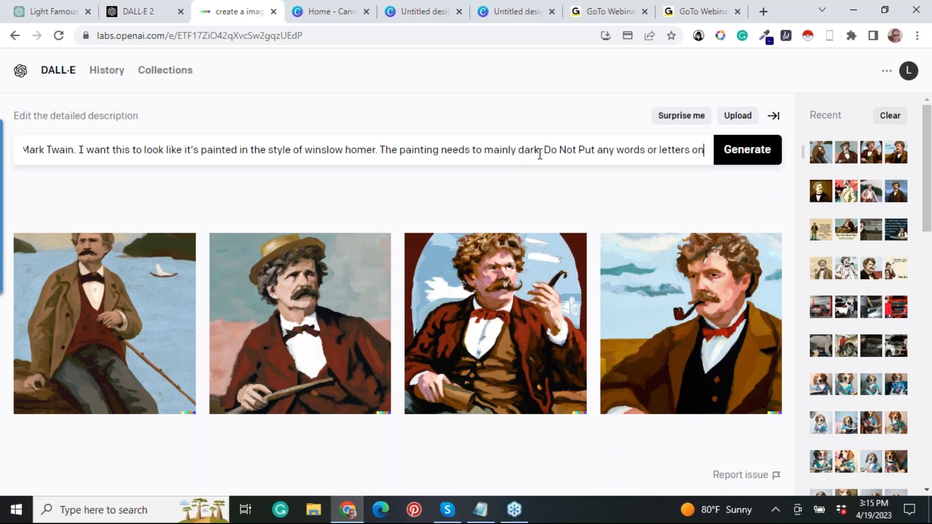
{"action": "key", "text": "Right"}
{"action": "key", "text": "Right"}
{"action": "key", "text": "Right"}
{"action": "key", "text": "Right"}
{"action": "key", "text": "Right"}
{"action": "key", "text": "Right"}
{"action": "key", "text": "Right"}
{"action": "key", "text": "Right"}
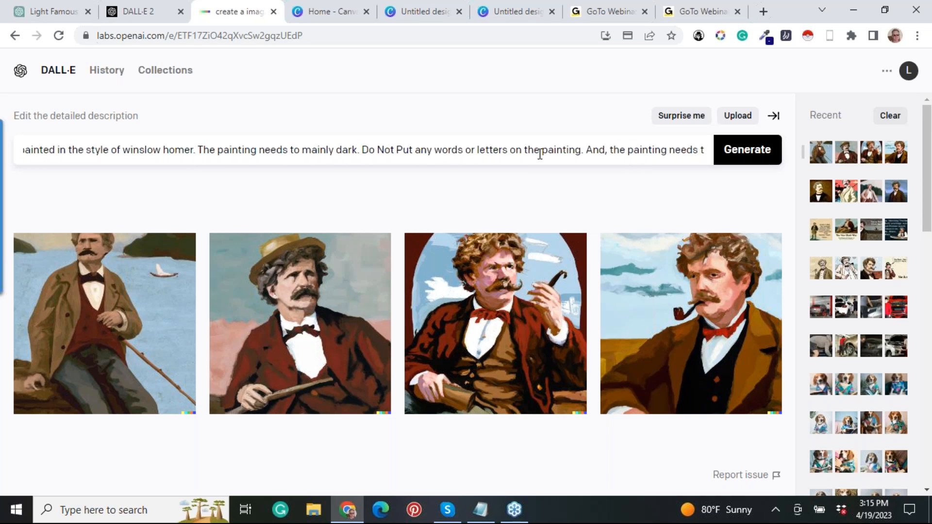
{"action": "key", "text": "Right"}
{"action": "key", "text": "Right"}
{"action": "key", "text": "Right"}
{"action": "key", "text": "Right"}
{"action": "key", "text": "Right"}
{"action": "key", "text": "Right"}
{"action": "key", "text": "Right"}
{"action": "key", "text": "Right"}
{"action": "key", "text": "Right"}
{"action": "key", "text": "Right"}
{"action": "key", "text": "Right"}
{"action": "key", "text": "Right"}
{"action": "key", "text": "Right"}
{"action": "key", "text": "Right"}
{"action": "key", "text": "Right"}
{"action": "key", "text": "Right"}
{"action": "key", "text": "Right"}
{"action": "key", "text": "Right"}
{"action": "key", "text": "Right"}
{"action": "key", "text": "Right"}
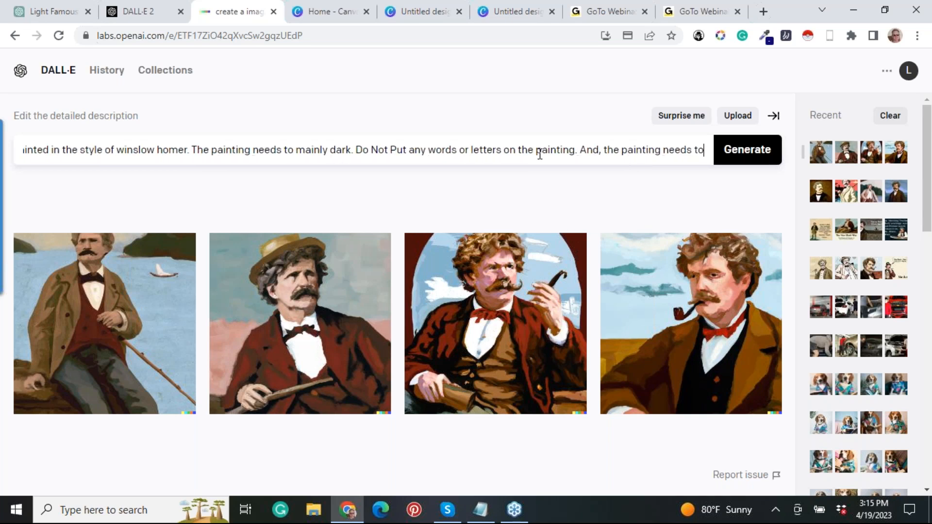
{"action": "key", "text": "Right"}
{"action": "key", "text": "Right"}
{"action": "key", "text": "Right"}
{"action": "key", "text": "Right"}
{"action": "key", "text": "Right"}
{"action": "key", "text": "Right"}
{"action": "key", "text": "Right"}
{"action": "key", "text": "Right"}
{"action": "key", "text": "Right"}
{"action": "key", "text": "Right"}
{"action": "key", "text": "Right"}
{"action": "key", "text": "Right"}
{"action": "key", "text": "Right"}
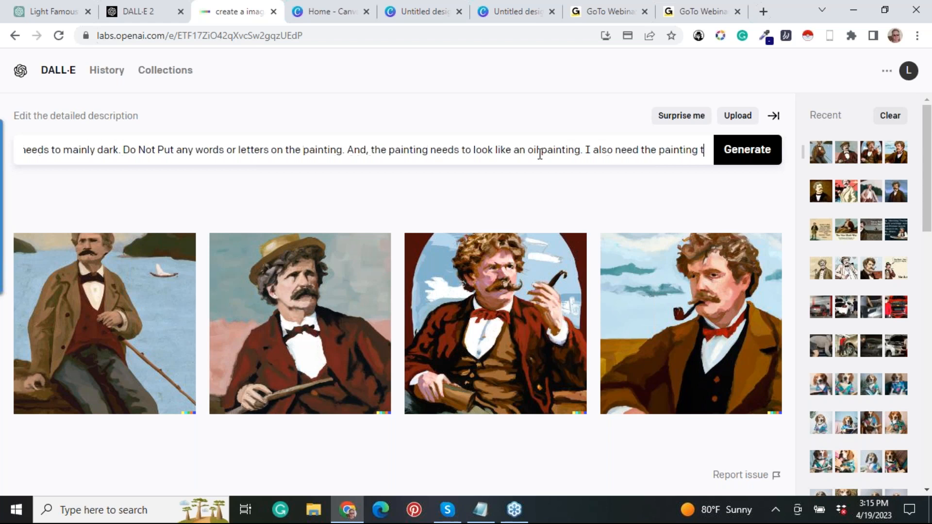
{"action": "key", "text": "Right"}
{"action": "key", "text": "Right"}
{"action": "key", "text": "Right"}
{"action": "key", "text": "Right"}
{"action": "key", "text": "Right"}
{"action": "key", "text": "Right"}
{"action": "key", "text": "Right"}
{"action": "key", "text": "Right"}
{"action": "key", "text": "Right"}
{"action": "key", "text": "Right"}
{"action": "key", "text": "Right"}
{"action": "key", "text": "Right"}
{"action": "key", "text": "Right"}
{"action": "key", "text": "Right"}
{"action": "key", "text": "Right"}
{"action": "key", "text": "Right"}
{"action": "key", "text": "Right"}
{"action": "key", "text": "Right"}
{"action": "key", "text": "Right"}
{"action": "key", "text": "Right"}
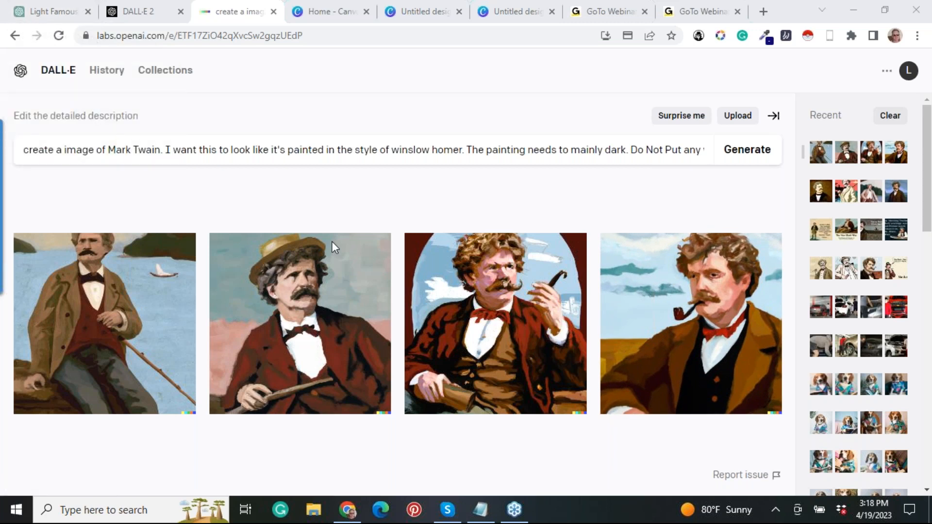
Switch to Notepad to view the saved Mark Twain quote, and minimize it again.
{"action": "left_click", "coordinate": [488, 512]}
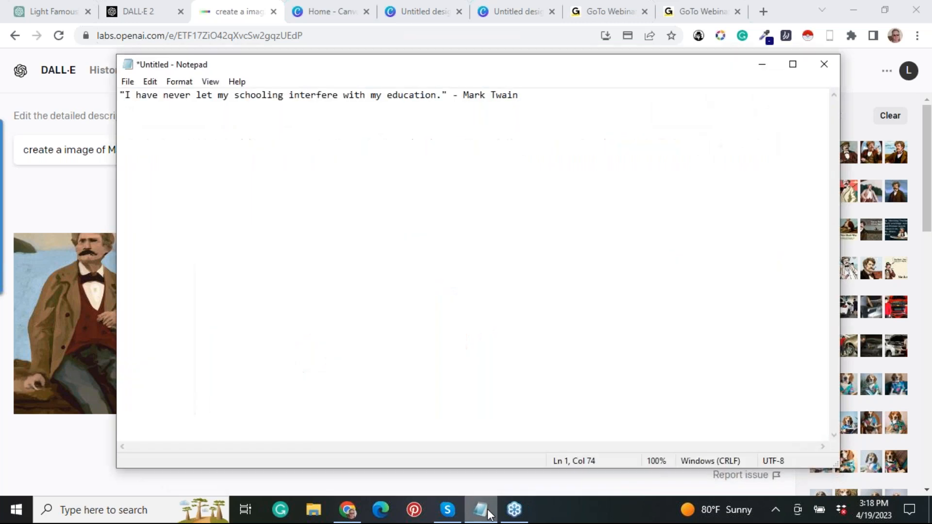
{"action": "left_click", "coordinate": [547, 63]}
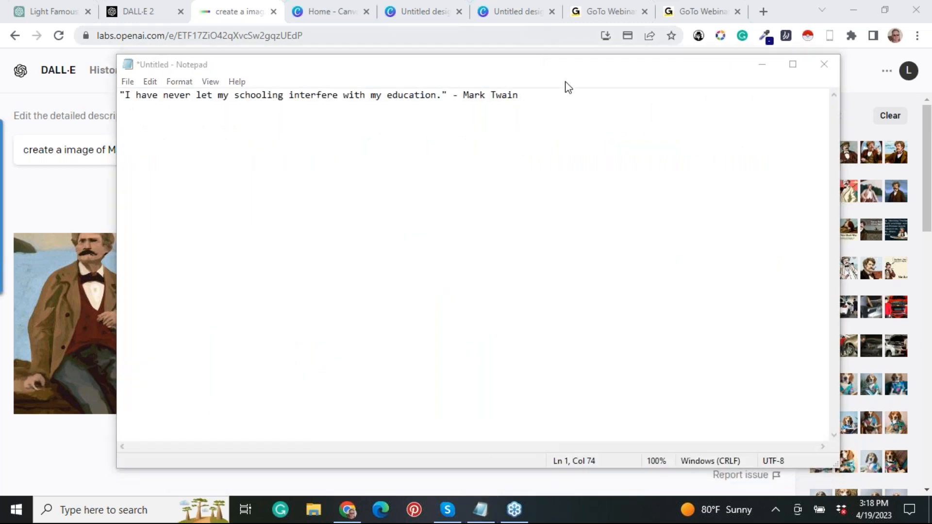
{"action": "left_click", "coordinate": [761, 67]}
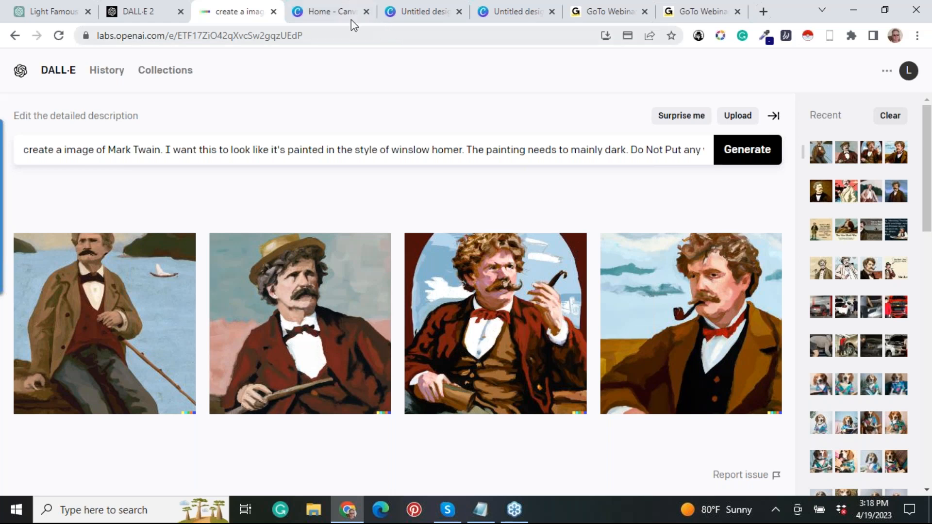
Switch to the Canva home page and review the 1080 × 1350 px custom size for a new design.
{"action": "mouse_move", "coordinate": [346, 17]}
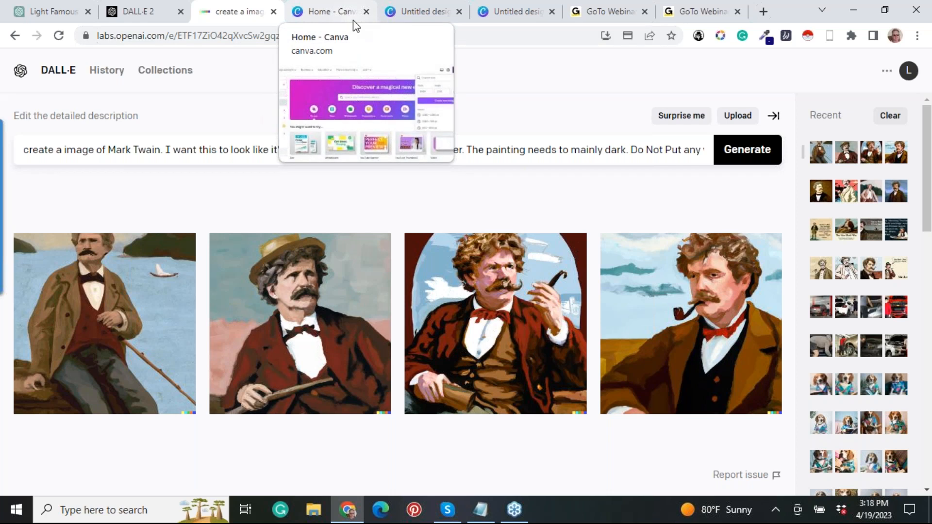
{"action": "mouse_move", "coordinate": [928, 112]}
{"action": "left_mouse_down"}
{"action": "mouse_move", "coordinate": [924, 171]}
{"action": "mouse_move", "coordinate": [920, 110]}
{"action": "left_mouse_up"}
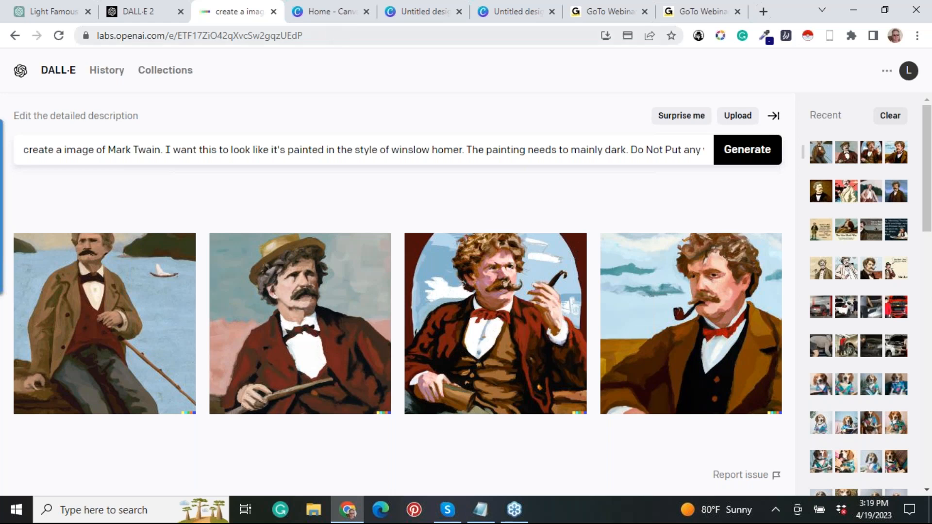
{"action": "mouse_move", "coordinate": [334, 22]}
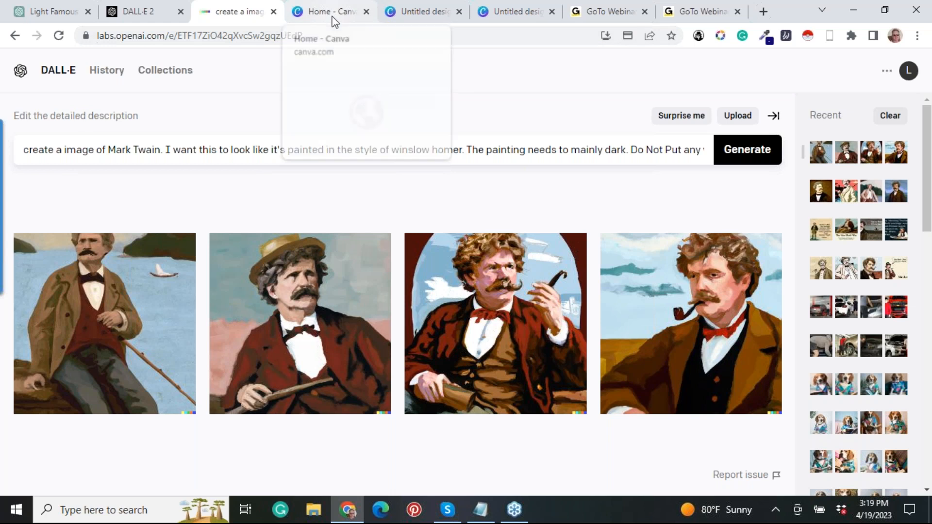
{"action": "left_click", "coordinate": [334, 13]}
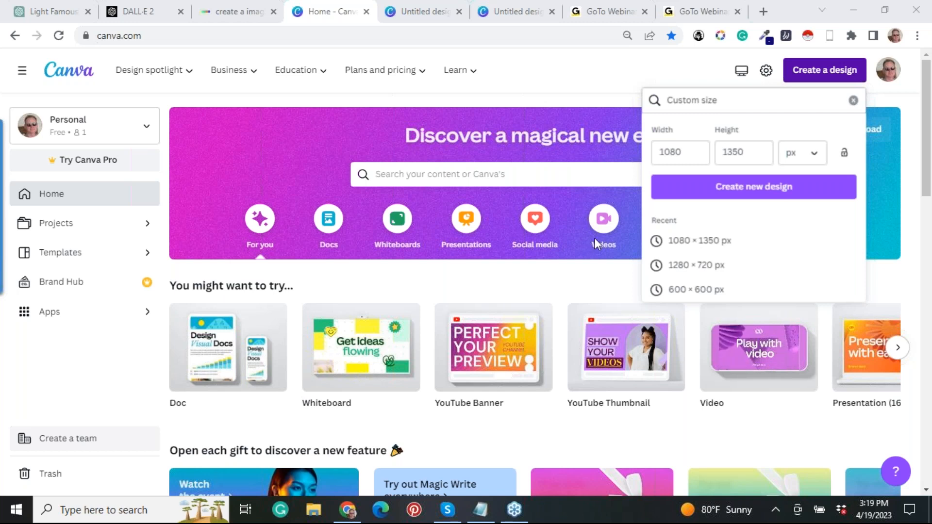
{"action": "left_click", "coordinate": [753, 186]}
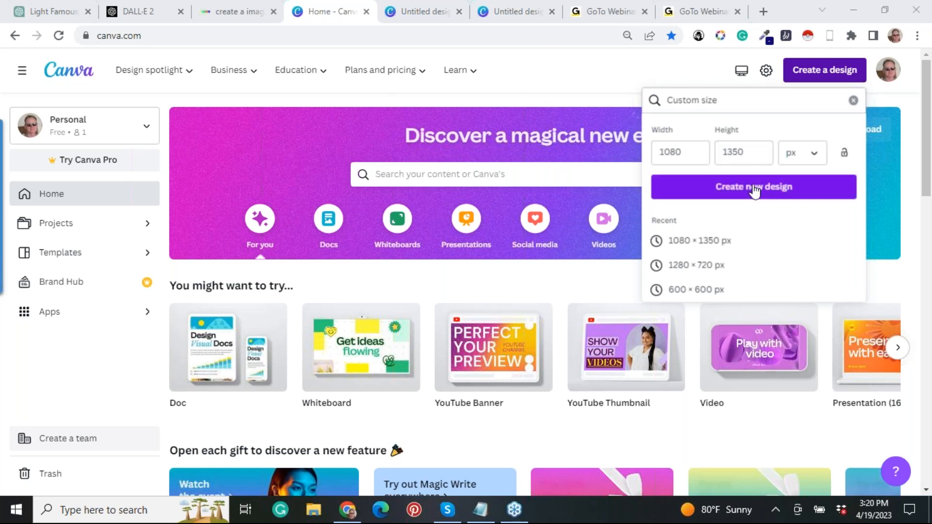
Open the untitled Canva design with the Mark Twain portrait and compare its uploaded image with the DALL·E results.
{"action": "left_click", "coordinate": [415, 14]}
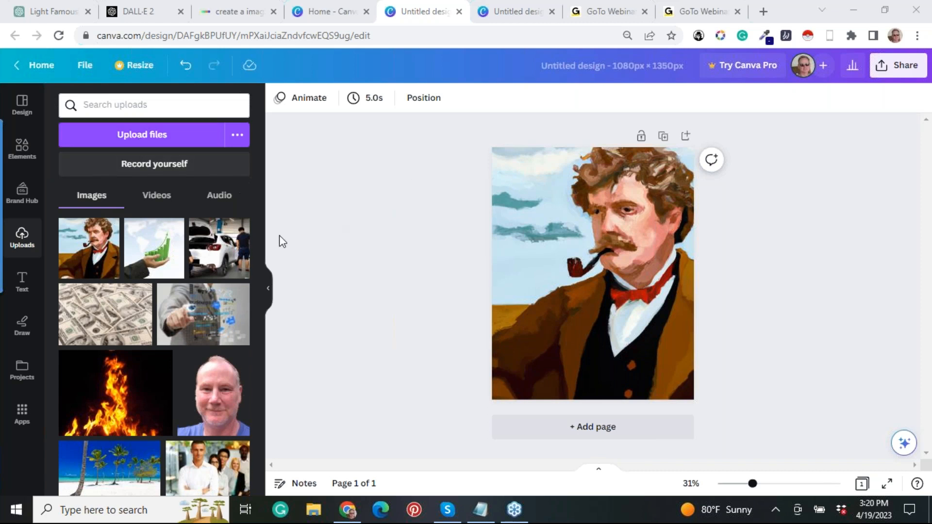
{"action": "left_click_drag", "start_coordinate": [258, 226], "coordinate": [243, 176]}
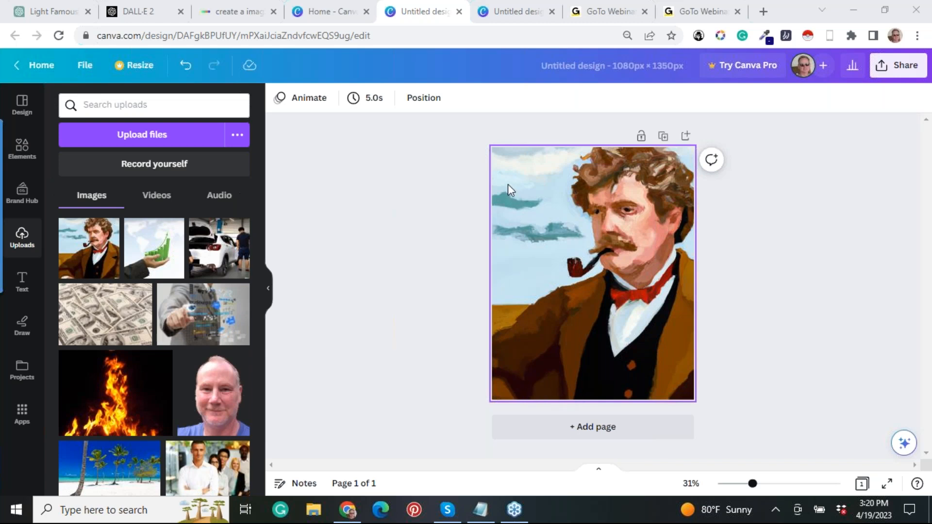
{"action": "left_click", "coordinate": [340, 11]}
{"action": "left_click", "coordinate": [419, 14]}
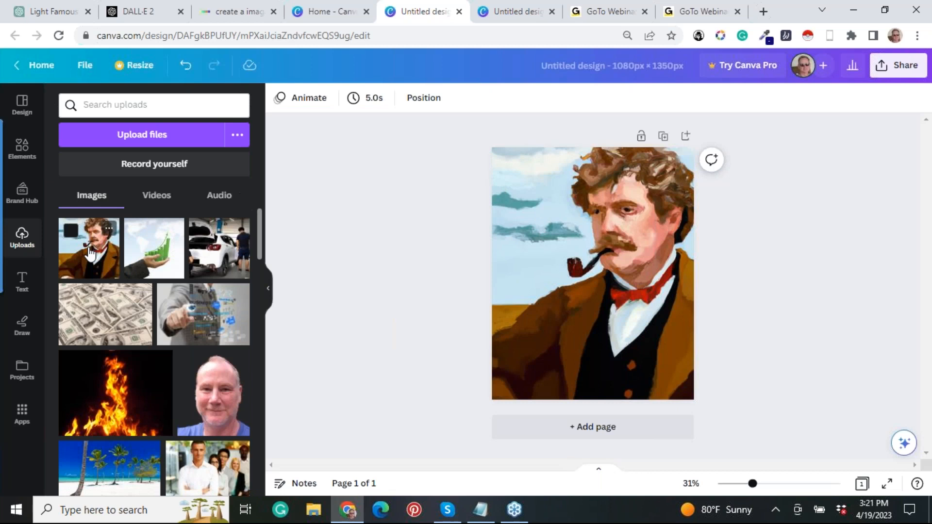
{"action": "left_click", "coordinate": [234, 14]}
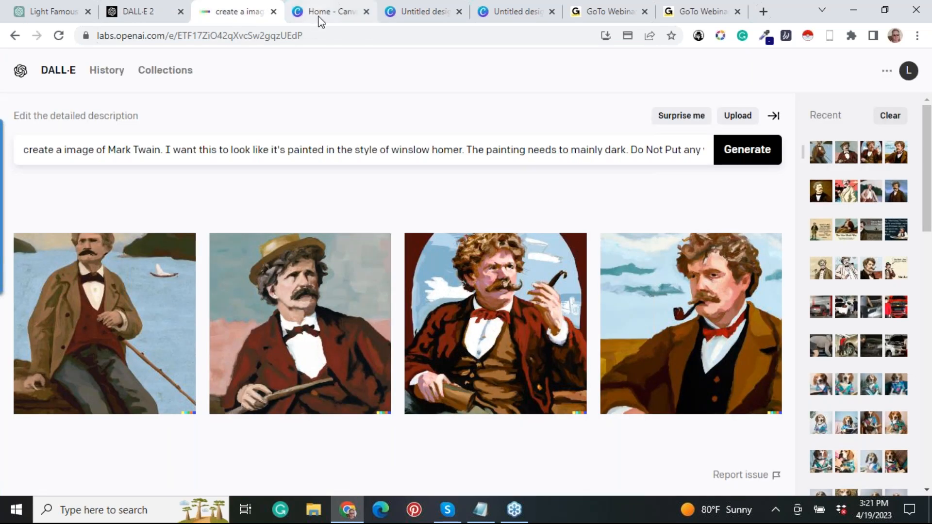
{"action": "left_click", "coordinate": [428, 15]}
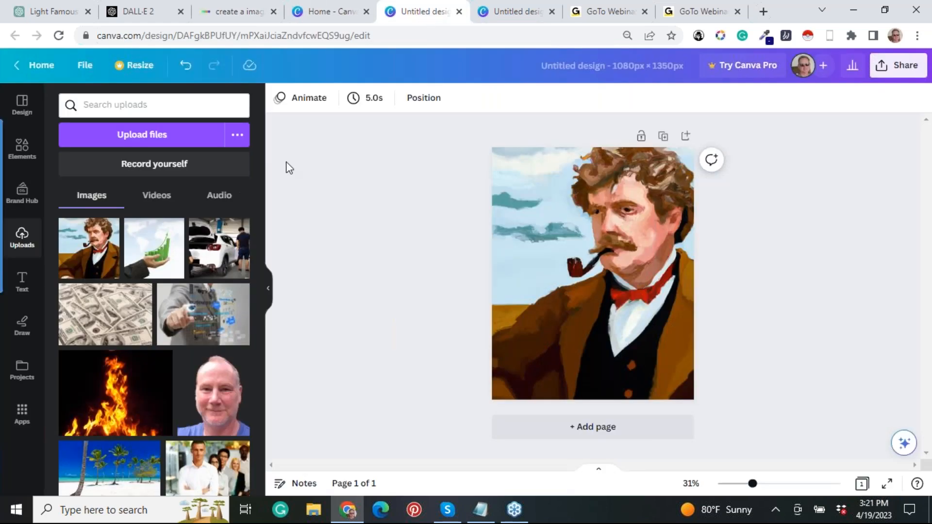
{"action": "left_click", "coordinate": [105, 263]}
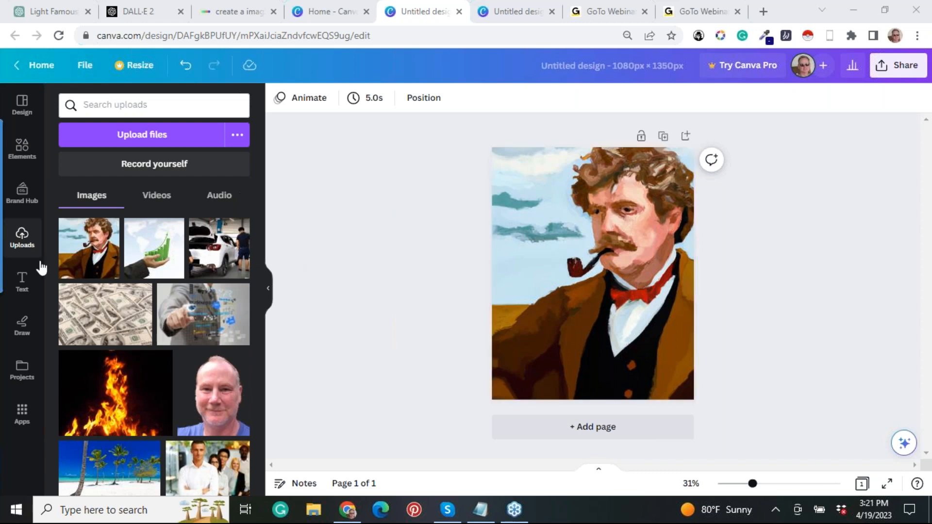
Add a default heading text box over the lower half of the Mark Twain portrait.
{"action": "left_click", "coordinate": [22, 280]}
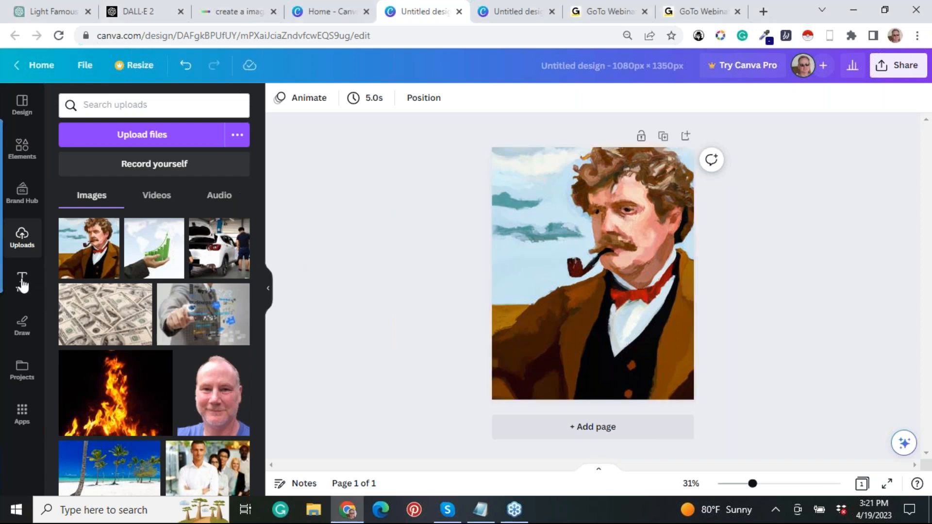
{"action": "left_click", "coordinate": [22, 282]}
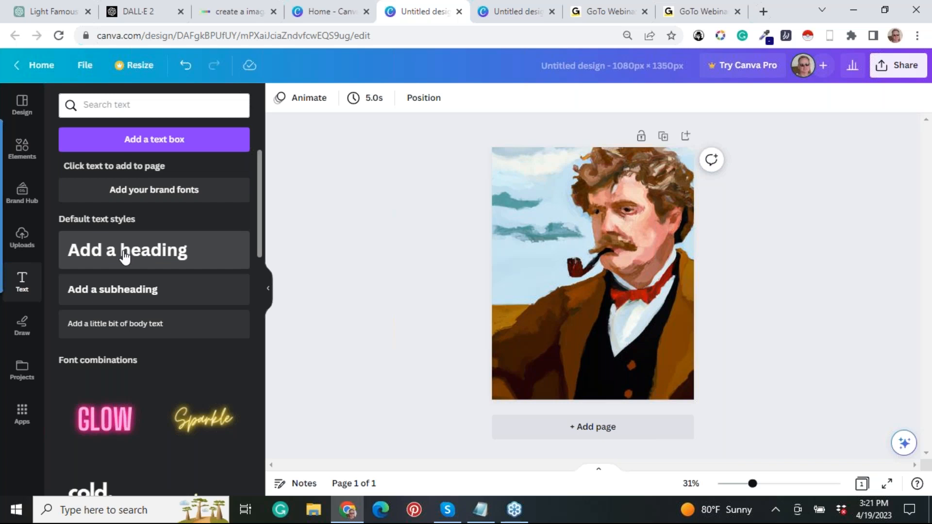
{"action": "left_click_drag", "start_coordinate": [125, 257], "coordinate": [585, 313]}
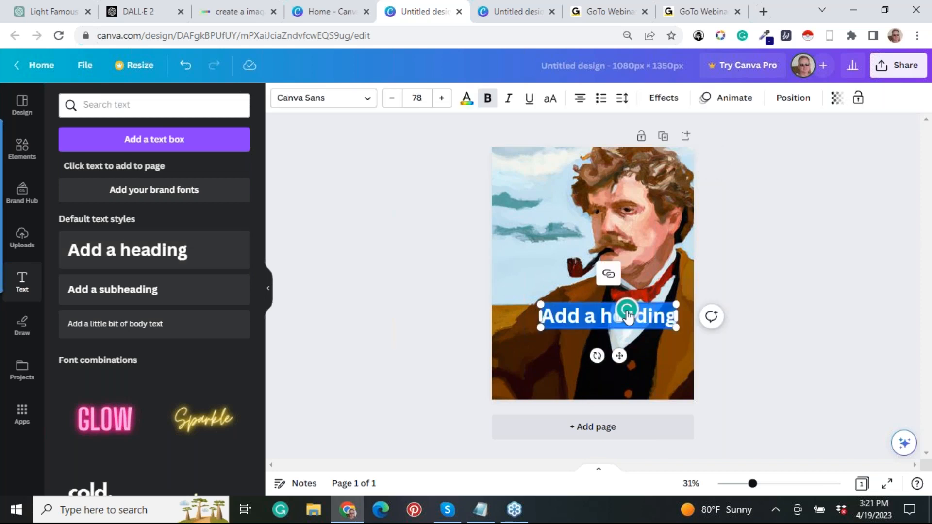
Copy the Mark Twain quote with its attribution from Notepad and paste it over the heading placeholder text in the Canva design.
{"action": "left_click_drag", "start_coordinate": [626, 310], "coordinate": [874, 147]}
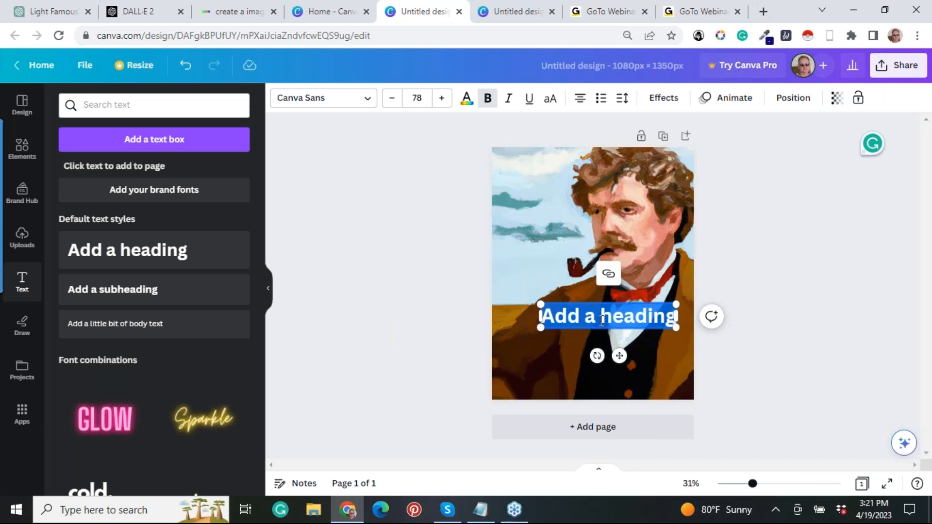
{"action": "left_click", "coordinate": [481, 511]}
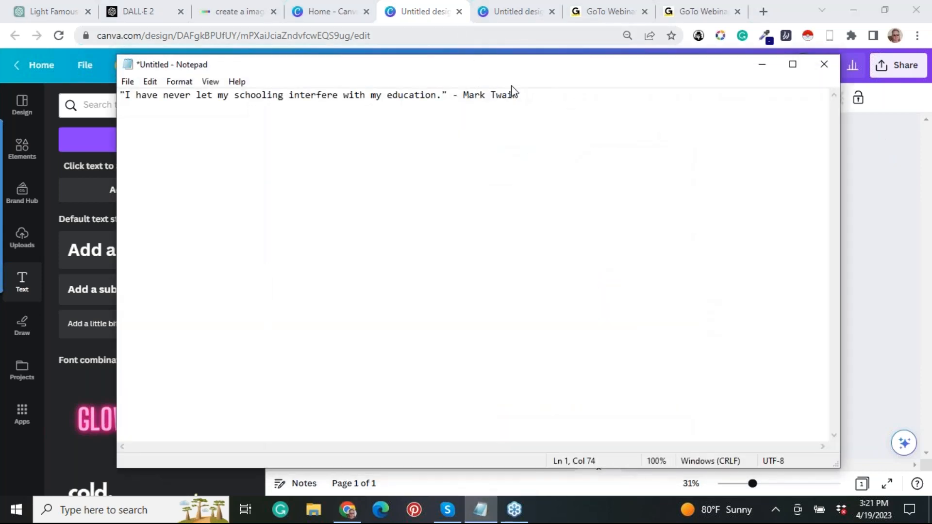
{"action": "left_click_drag", "start_coordinate": [518, 95], "coordinate": [118, 97]}
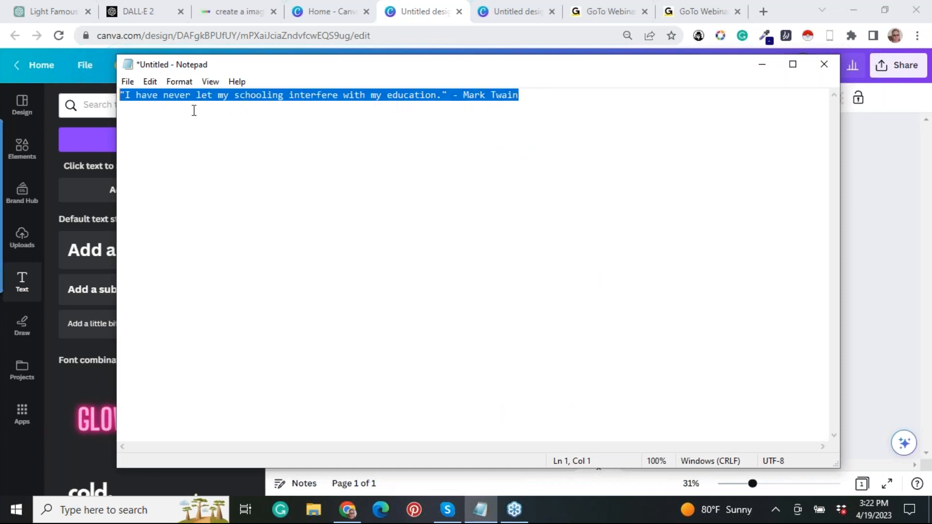
{"action": "right_click", "coordinate": [221, 96]}
{"action": "left_click", "coordinate": [168, 142]}
{"action": "left_click", "coordinate": [762, 64]}
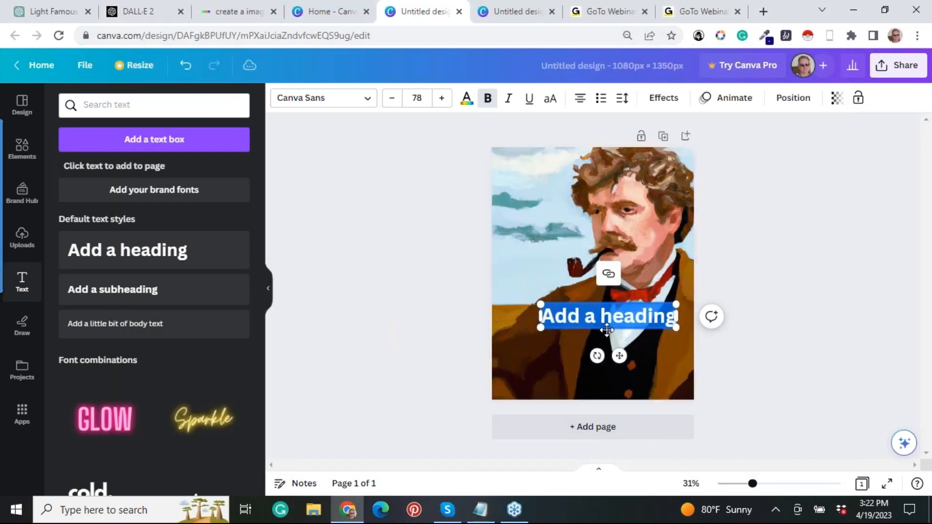
{"action": "key", "text": "ctrl+v"}
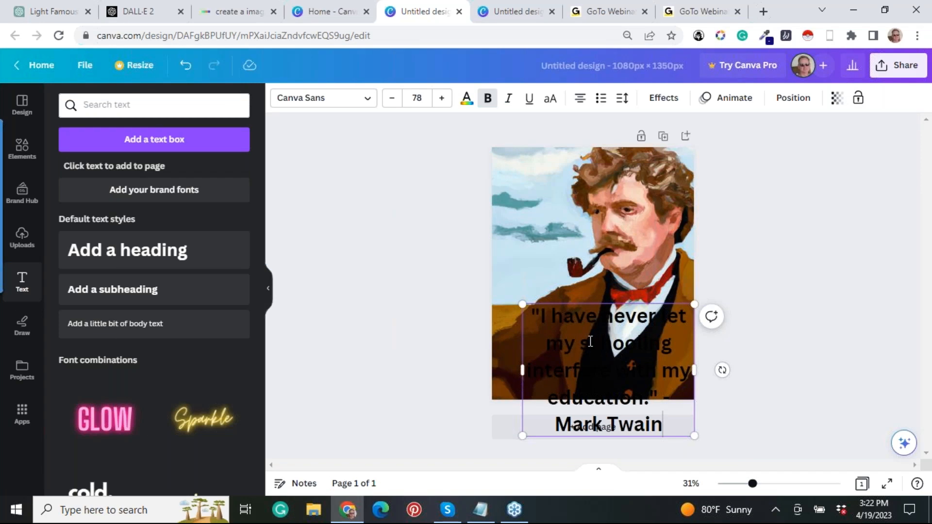
Move the quote text box up so that it sits entirely within the lower half of the portrait page.
{"action": "left_click_drag", "start_coordinate": [591, 342], "coordinate": [541, 316]}
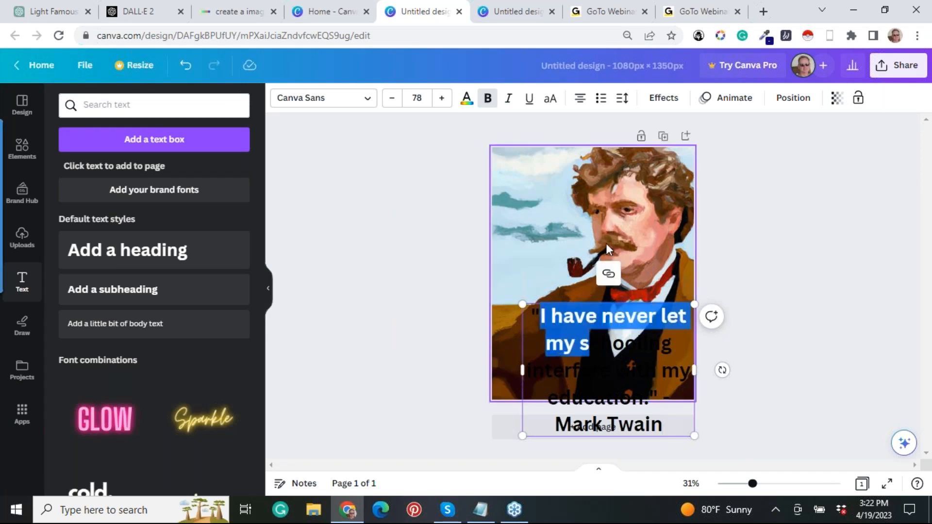
{"action": "left_click", "coordinate": [631, 350]}
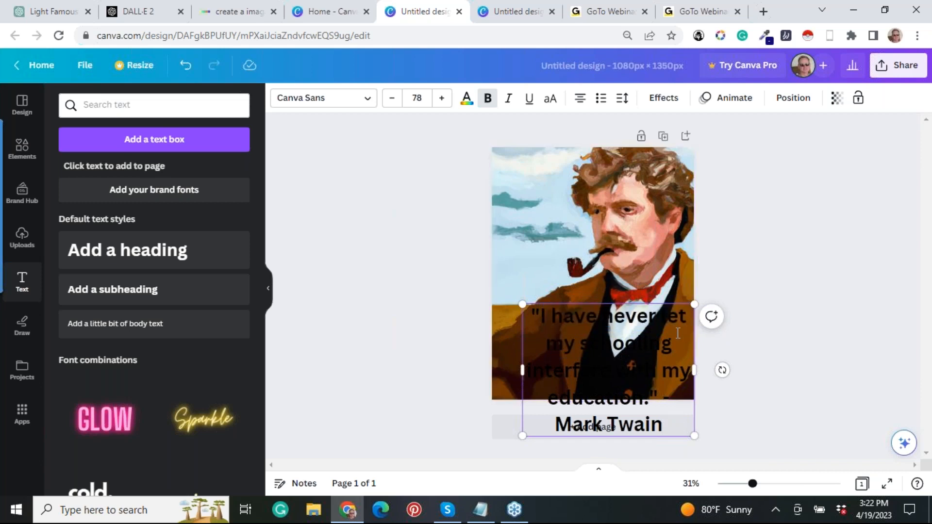
{"action": "left_click_drag", "start_coordinate": [683, 340], "coordinate": [681, 328]}
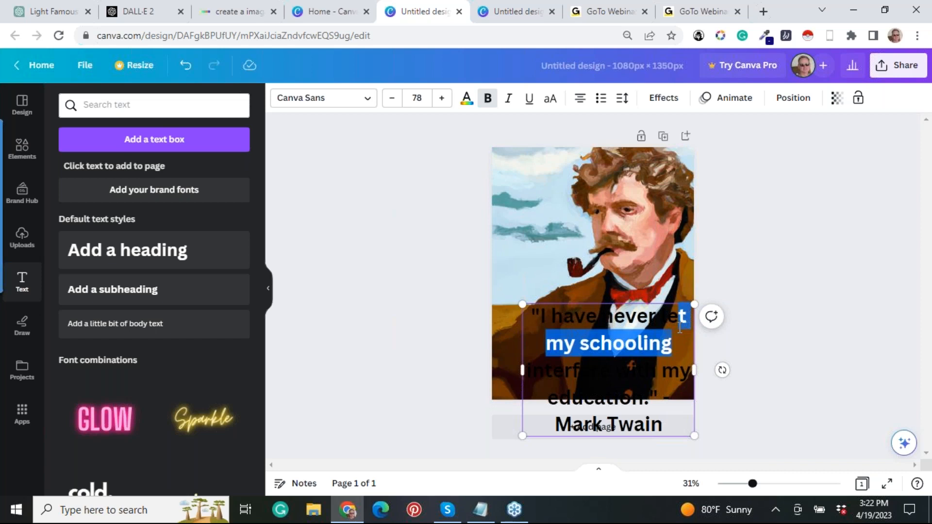
{"action": "left_click", "coordinate": [664, 359]}
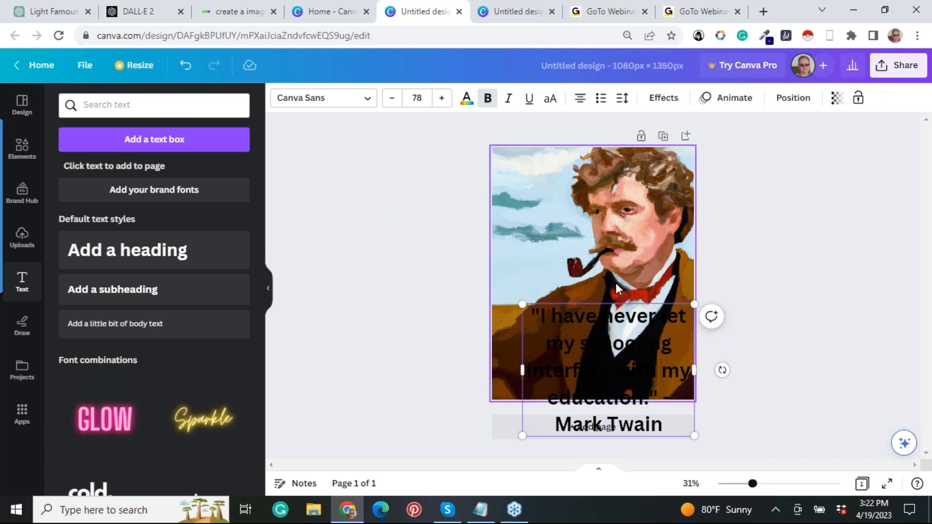
{"action": "left_click", "coordinate": [545, 254]}
{"action": "left_click", "coordinate": [543, 398]}
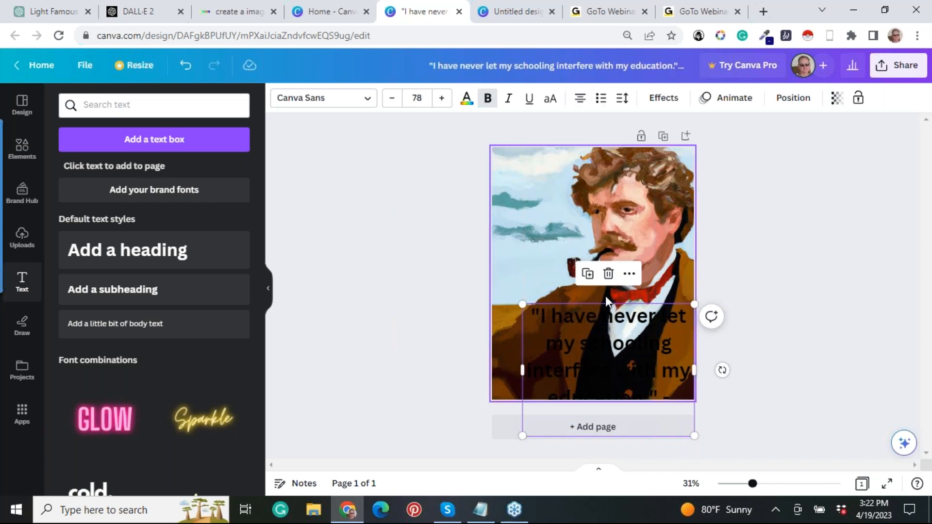
{"action": "left_click", "coordinate": [608, 276]}
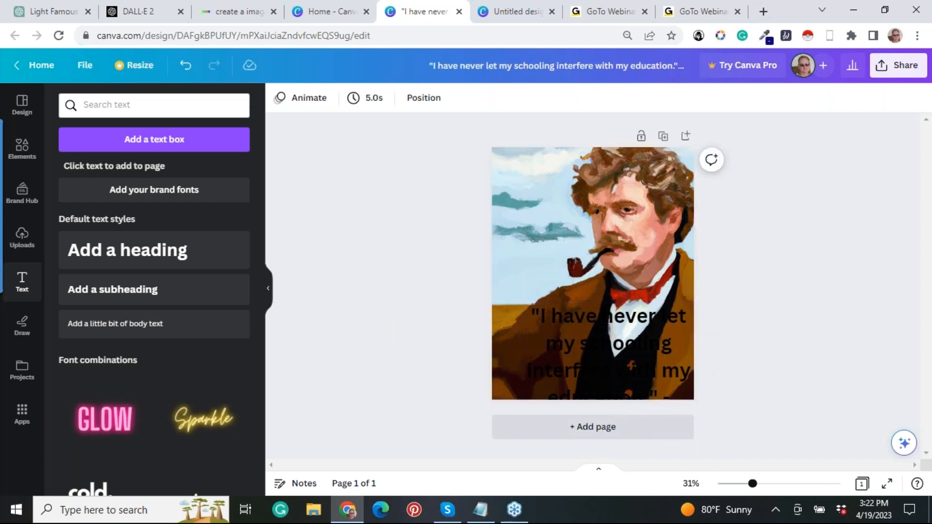
{"action": "left_click", "coordinate": [641, 413]}
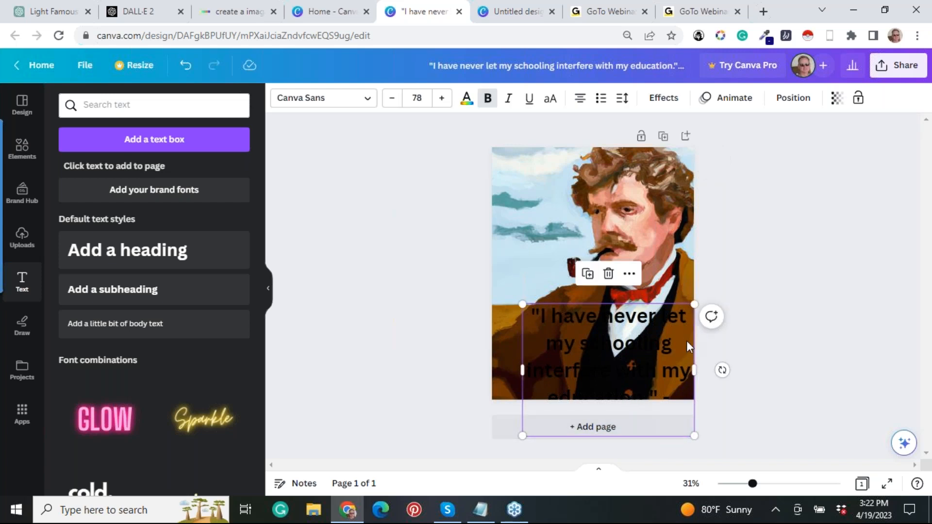
{"action": "left_click_drag", "start_coordinate": [681, 341], "coordinate": [665, 286]}
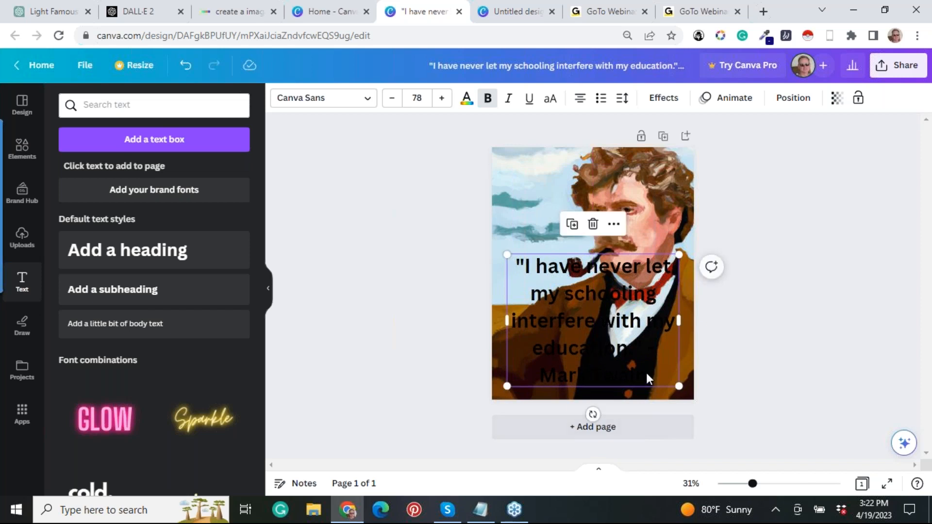
Colour the entire quote text white and widen its text box to the full page width.
{"action": "left_click", "coordinate": [660, 370]}
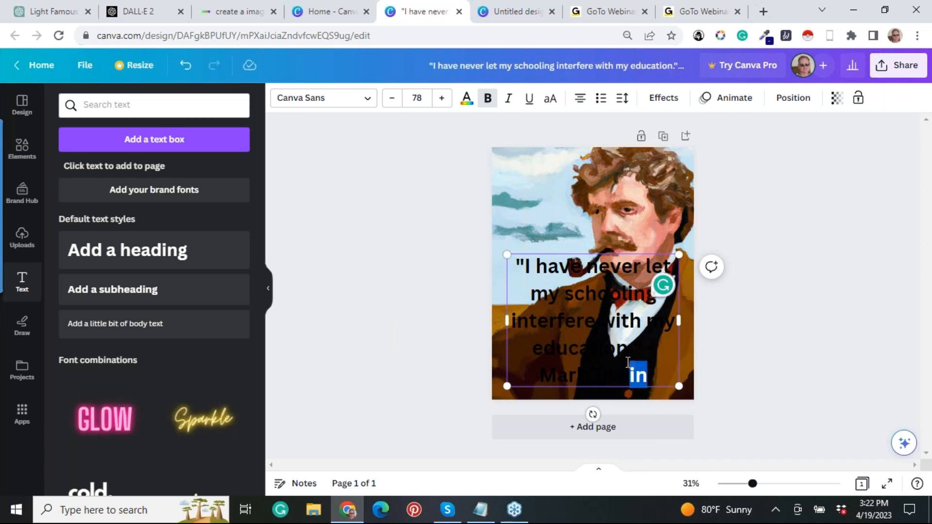
{"action": "left_click", "coordinate": [603, 313]}
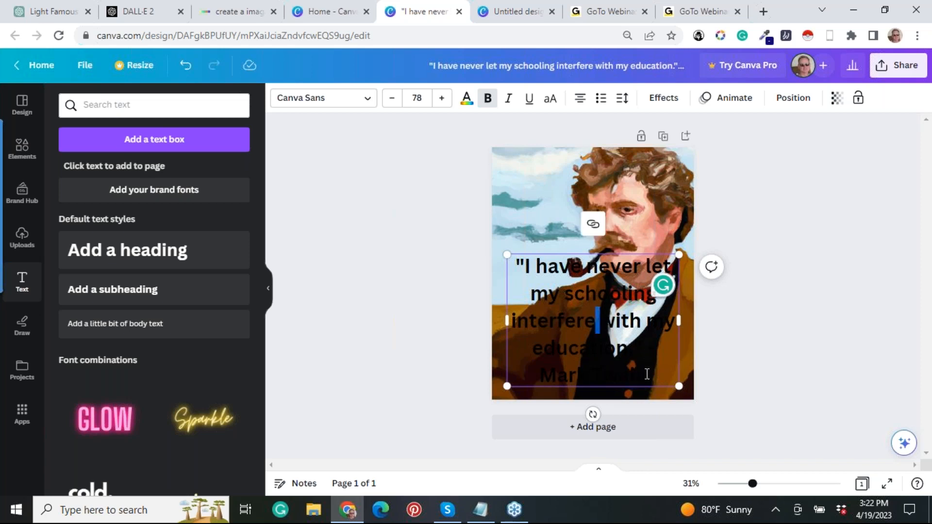
{"action": "left_click_drag", "start_coordinate": [647, 374], "coordinate": [516, 266]}
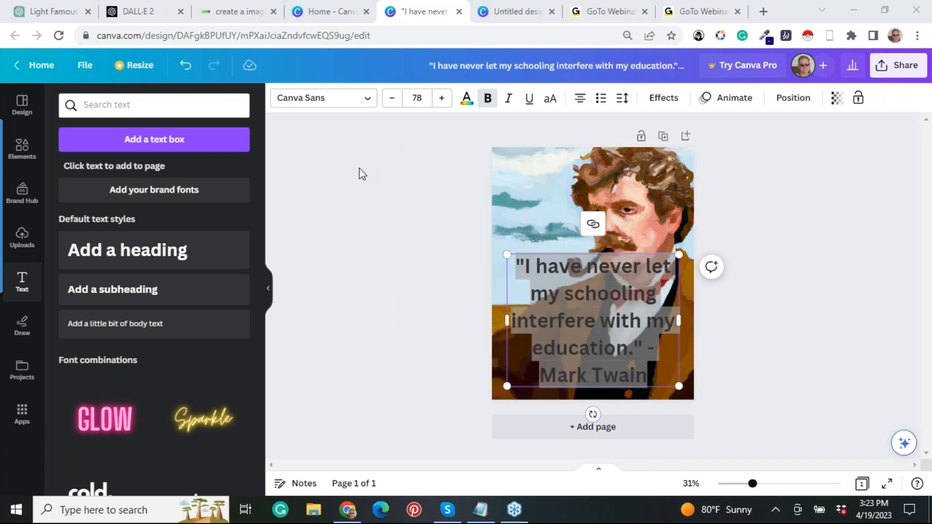
{"action": "left_click", "coordinate": [618, 310]}
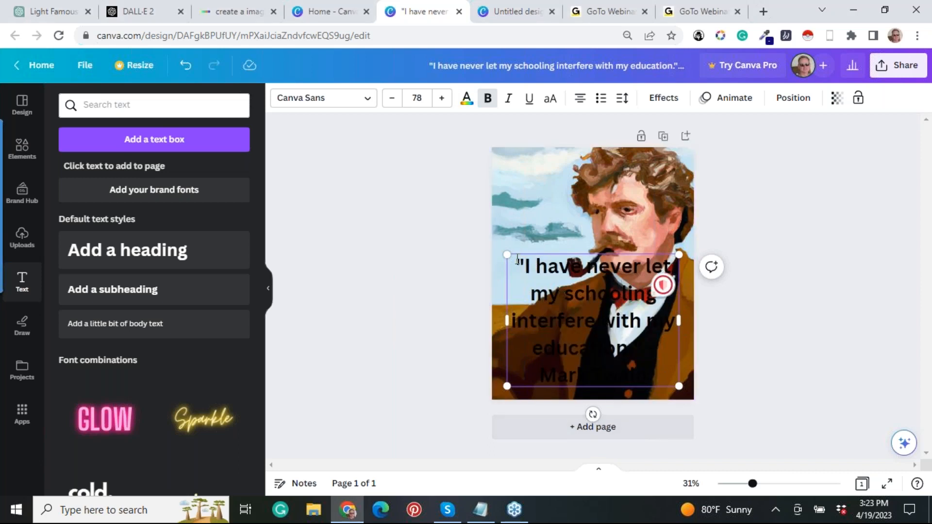
{"action": "left_click_drag", "start_coordinate": [516, 266], "coordinate": [662, 368]}
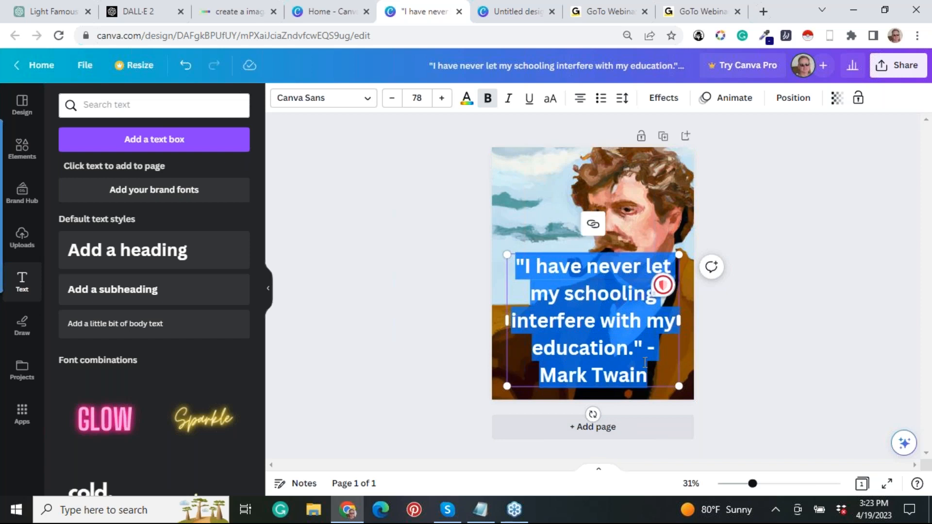
{"action": "left_click", "coordinate": [465, 103]}
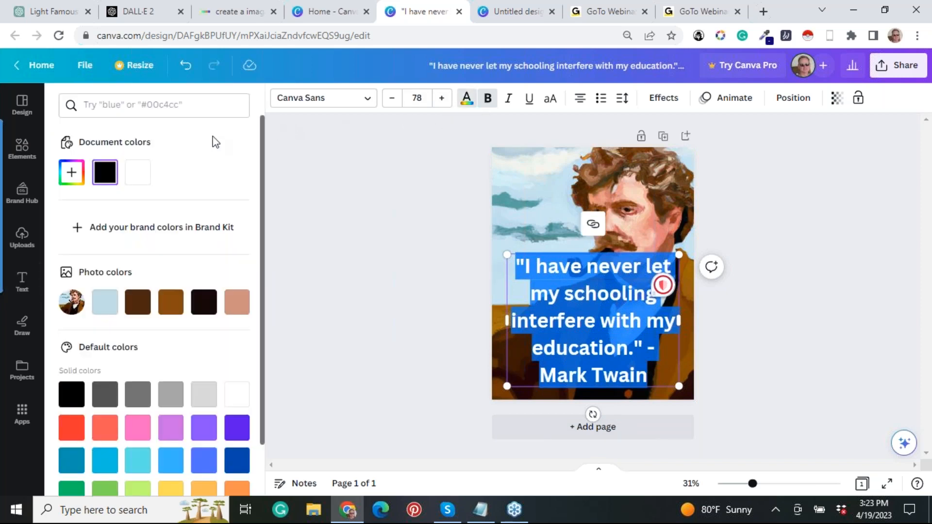
{"action": "left_click", "coordinate": [141, 172]}
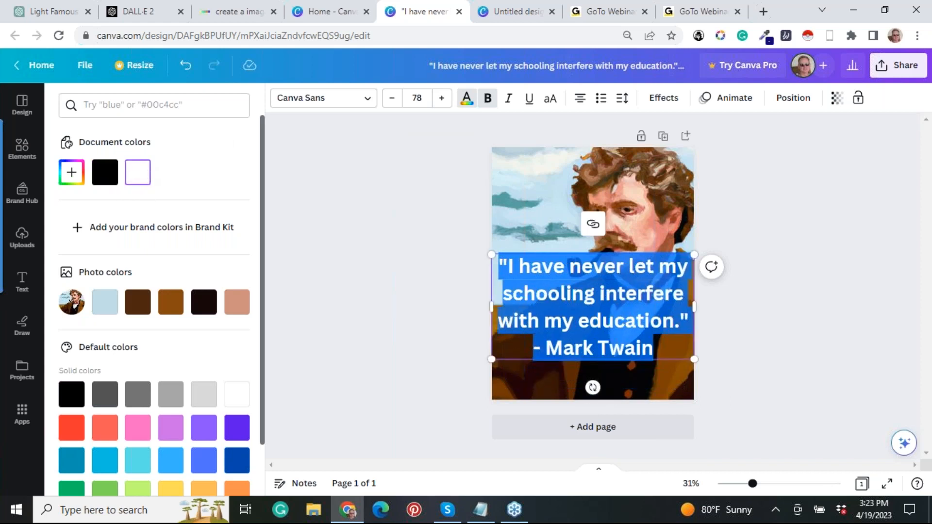
{"action": "left_click", "coordinate": [360, 265]}
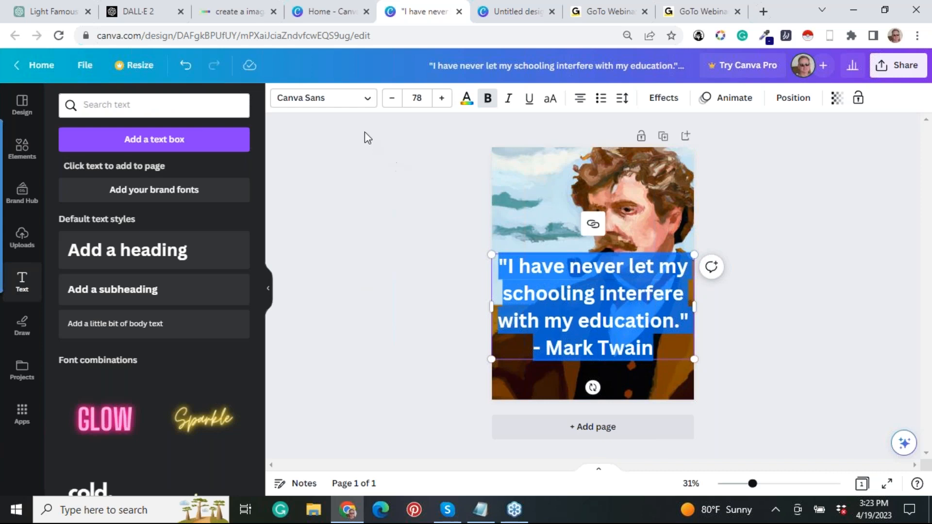
Browse the font list and the font combinations for a style suited to the quote text.
{"action": "left_click", "coordinate": [368, 101]}
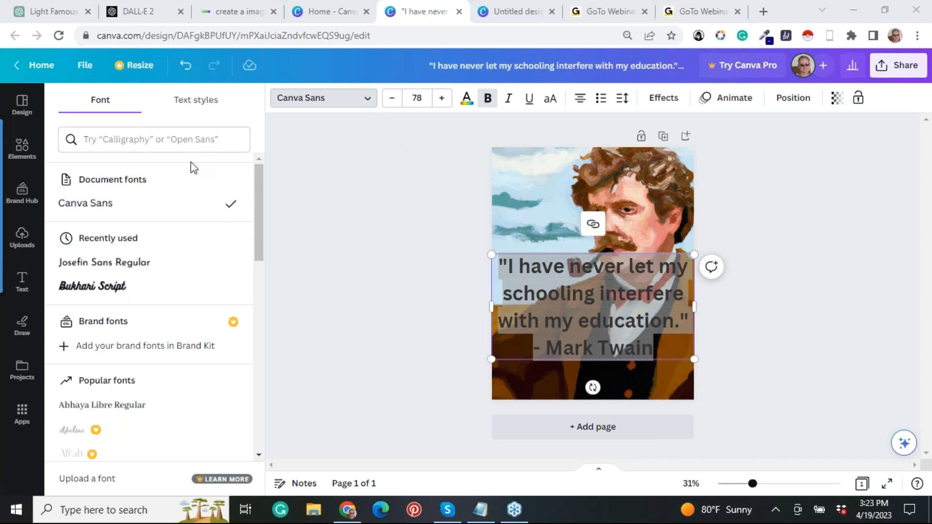
{"action": "left_click", "coordinate": [369, 109]}
{"action": "left_click", "coordinate": [369, 109]}
{"action": "left_click_drag", "start_coordinate": [257, 191], "coordinate": [258, 157]}
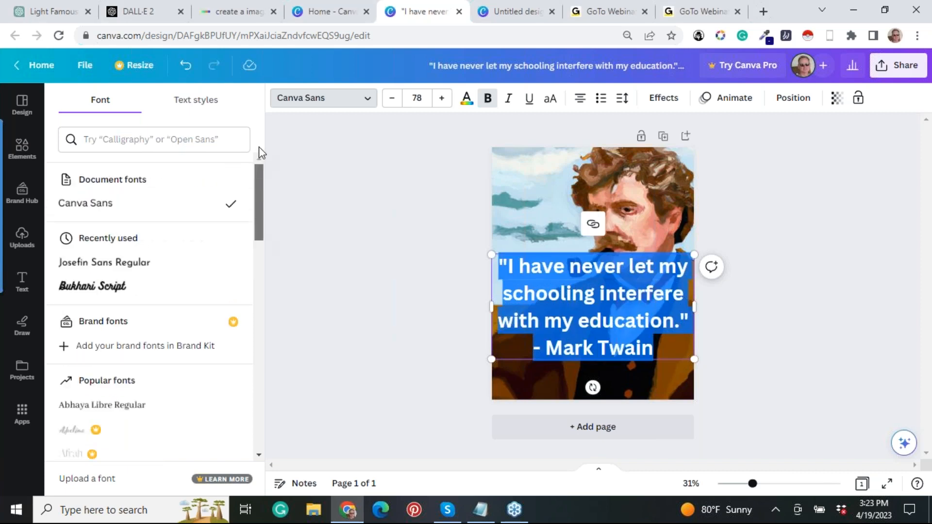
{"action": "scroll", "coordinate": [250, 209], "scroll_direction": "down", "scroll_amount": 4}
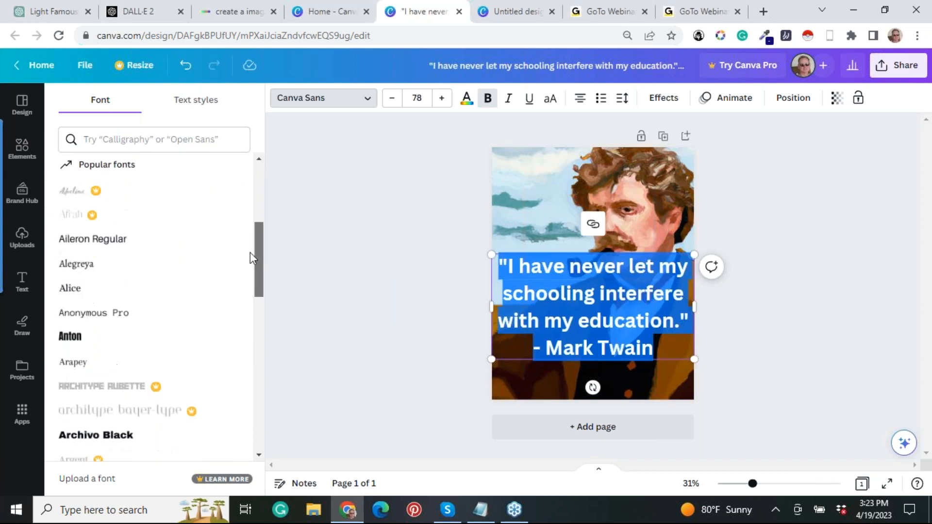
{"action": "left_click_drag", "start_coordinate": [256, 243], "coordinate": [260, 389]}
{"action": "left_click_drag", "start_coordinate": [258, 392], "coordinate": [266, 339]}
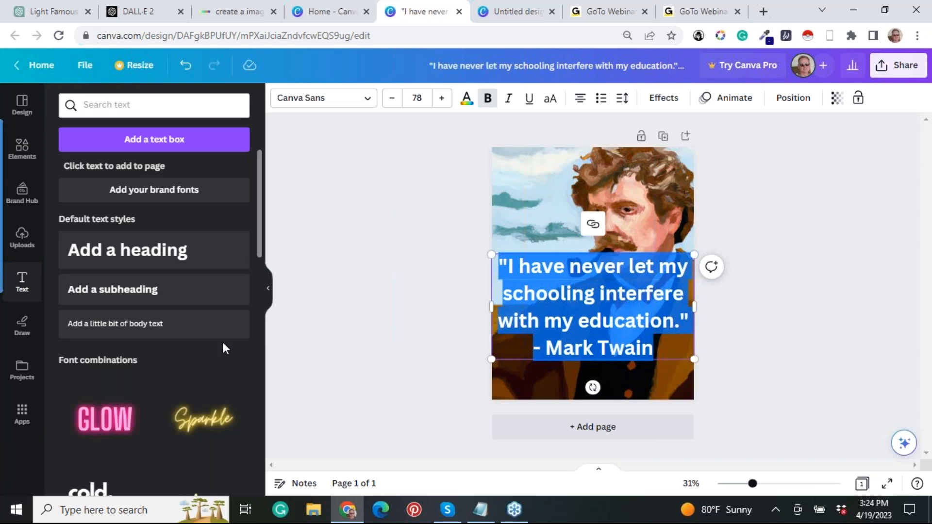
{"action": "key", "text": "Escape"}
{"action": "key", "text": "Escape"}
{"action": "scroll", "coordinate": [223, 342], "scroll_direction": "down", "scroll_amount": 5}
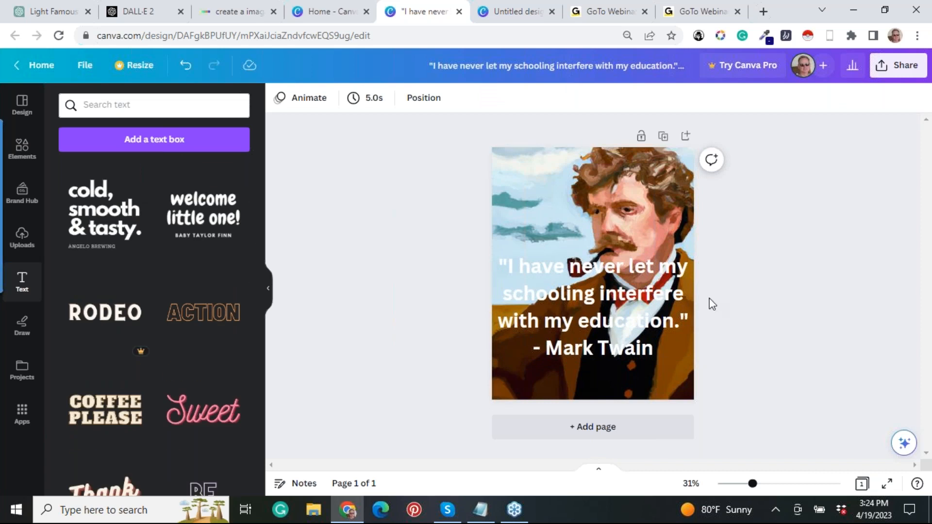
Change the whole quote's font to Josefin Sans Regular and shift its text box slightly lower on the portrait.
{"action": "left_click", "coordinate": [660, 349]}
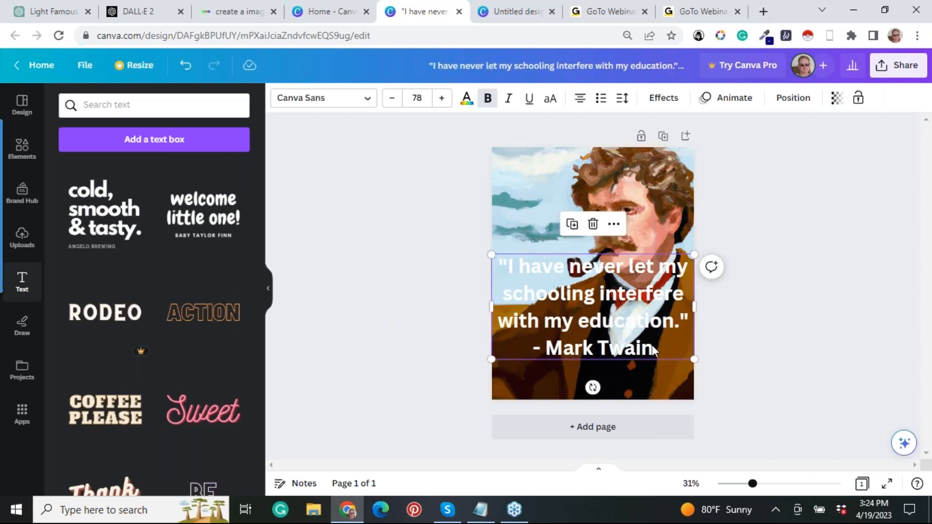
{"action": "left_click", "coordinate": [651, 344]}
{"action": "left_click_drag", "start_coordinate": [653, 349], "coordinate": [497, 268]}
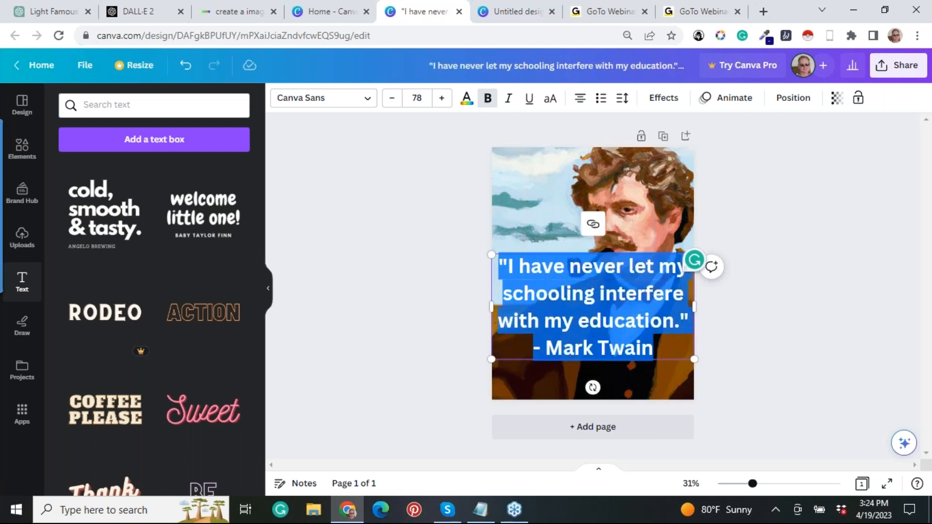
{"action": "left_click", "coordinate": [364, 102]}
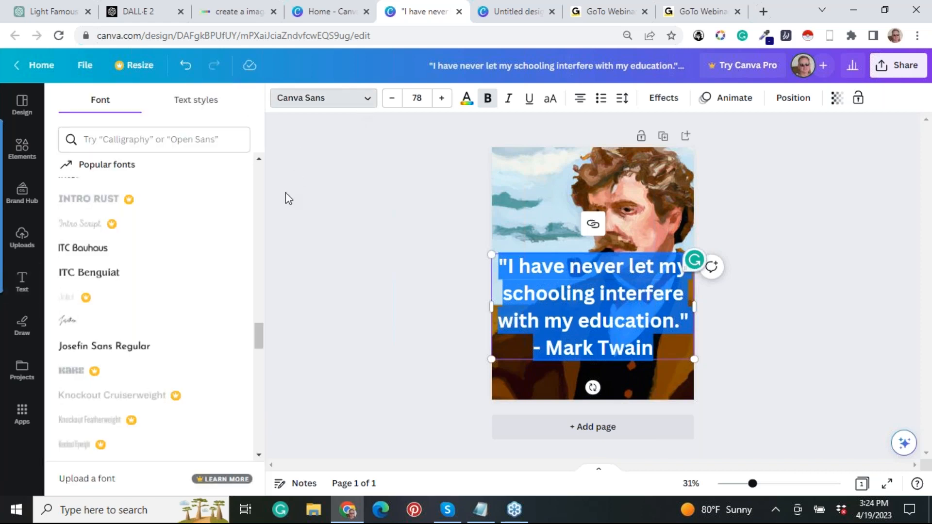
{"action": "left_click", "coordinate": [127, 346]}
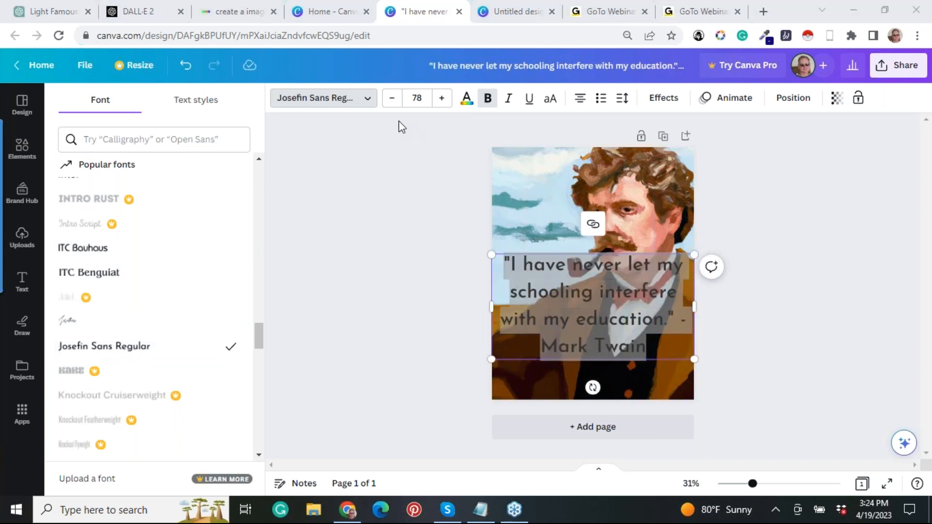
{"action": "left_click", "coordinate": [442, 209]}
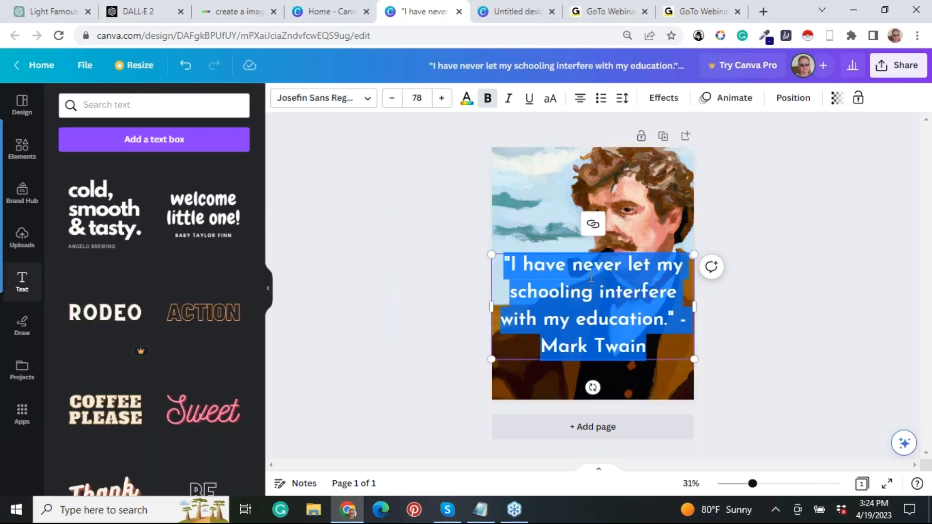
{"action": "left_click_drag", "start_coordinate": [593, 255], "coordinate": [594, 275]}
{"action": "left_click", "coordinate": [476, 279]}
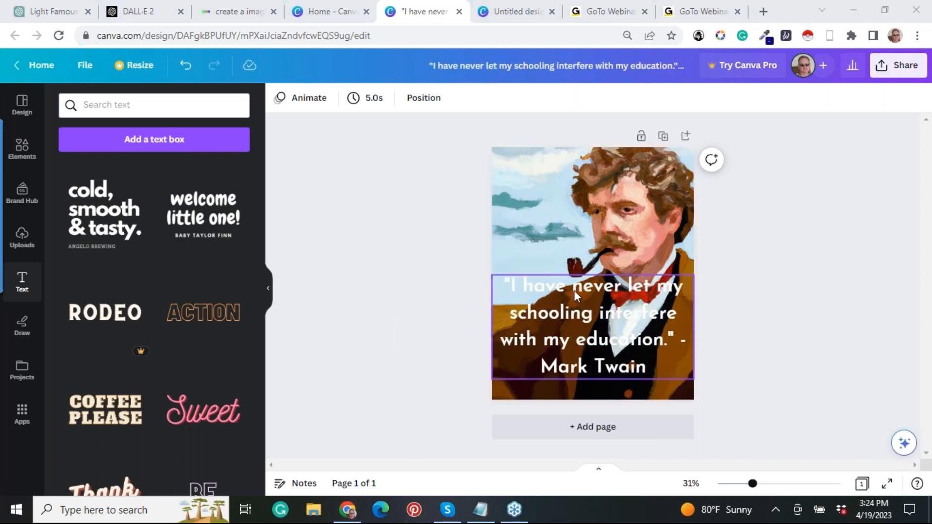
Add a square shape over the quote and stretch it beyond the page's left edge.
{"action": "left_click", "coordinate": [24, 152]}
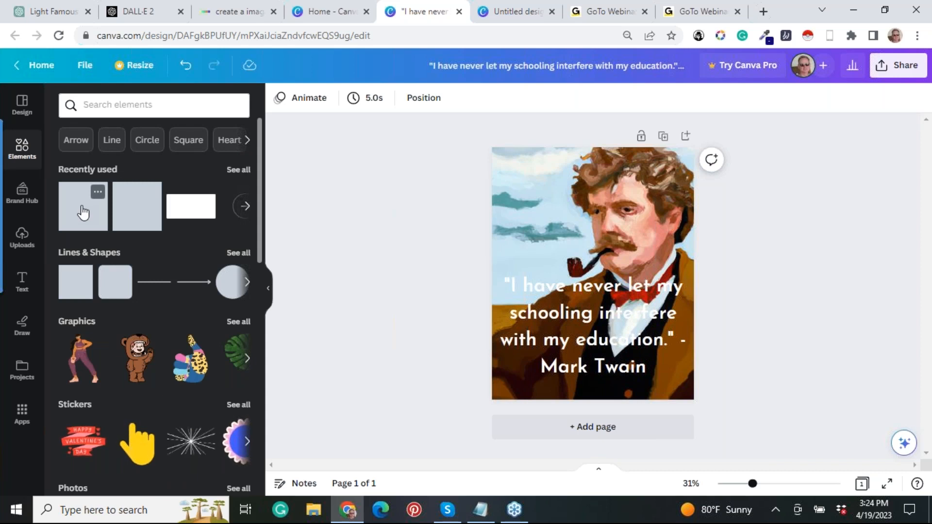
{"action": "left_click_drag", "start_coordinate": [167, 246], "coordinate": [576, 306]}
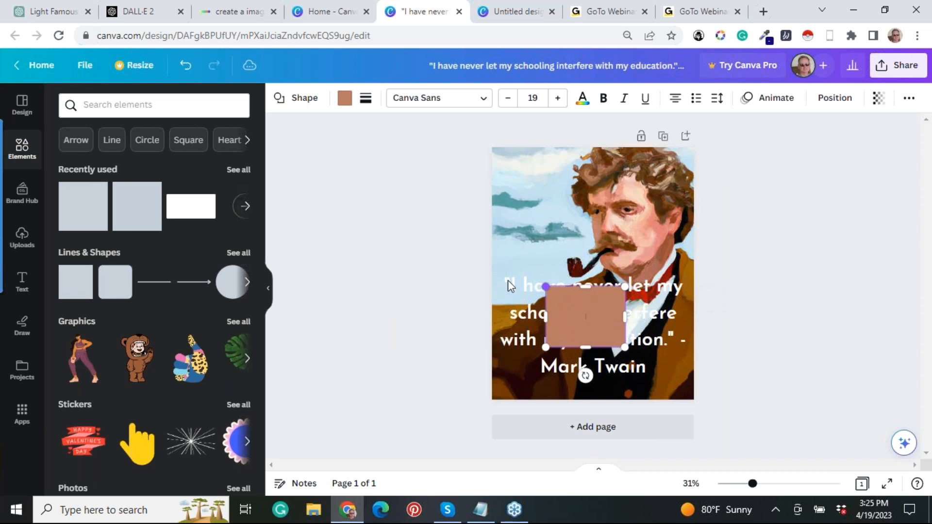
{"action": "left_click_drag", "start_coordinate": [508, 281], "coordinate": [477, 282]}
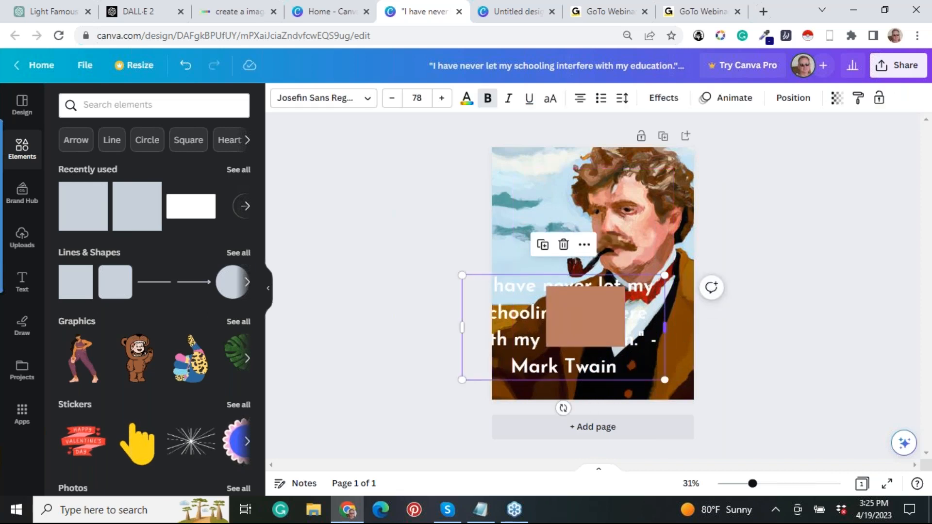
{"action": "left_click", "coordinate": [616, 334]}
{"action": "left_click_drag", "start_coordinate": [545, 286], "coordinate": [469, 275]}
{"action": "left_click_drag", "start_coordinate": [625, 348], "coordinate": [675, 336]}
{"action": "left_click", "coordinate": [674, 336]}
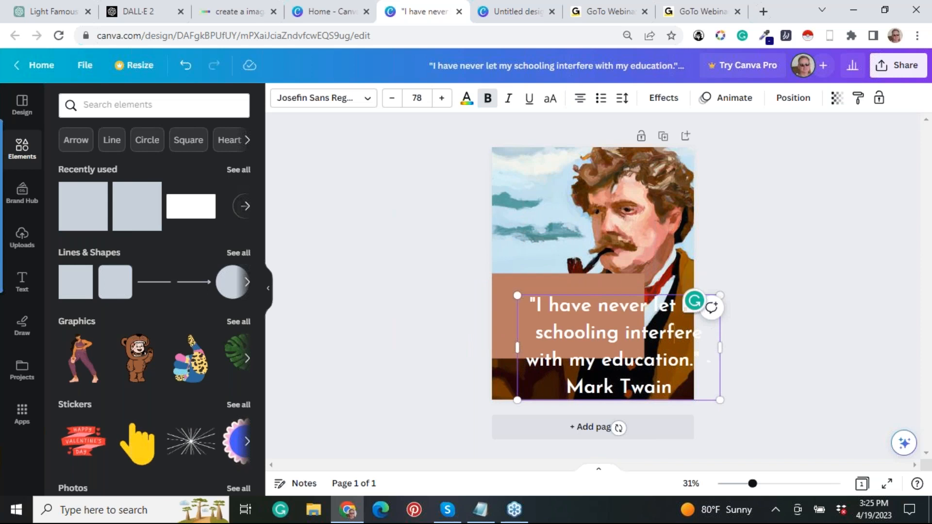
Centre the quote text box horizontally on the page and stretch the shape across the full page width to cover the quote.
{"action": "left_click_drag", "start_coordinate": [652, 296], "coordinate": [629, 266]}
{"action": "left_click", "coordinate": [629, 264]}
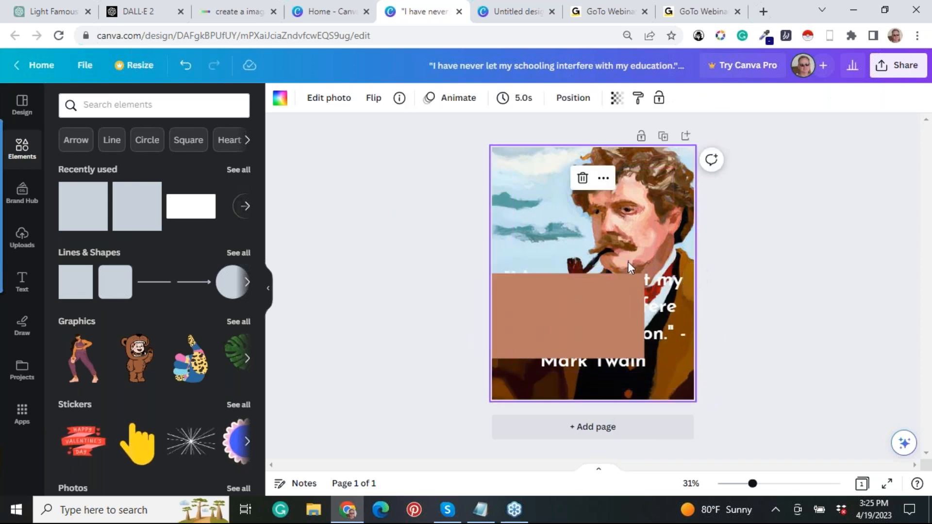
{"action": "left_click", "coordinate": [613, 300]}
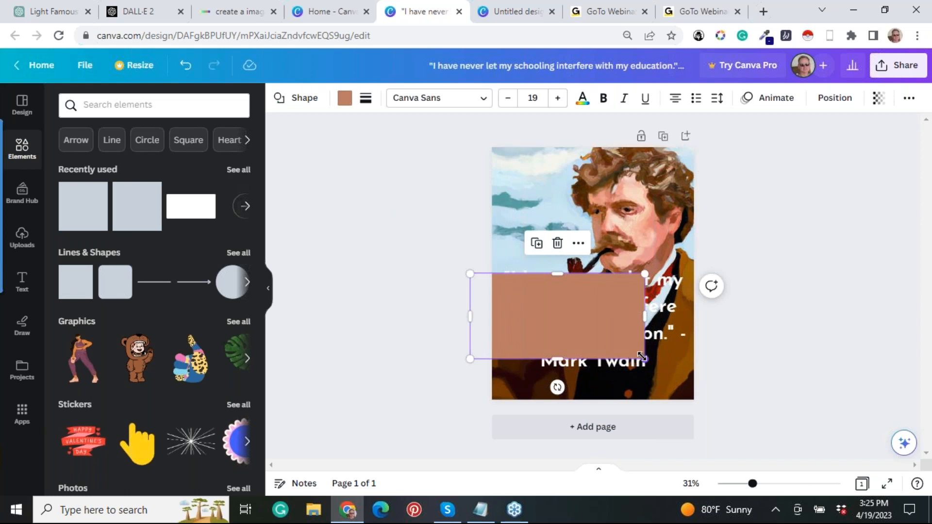
{"action": "left_click_drag", "start_coordinate": [642, 357], "coordinate": [725, 377]}
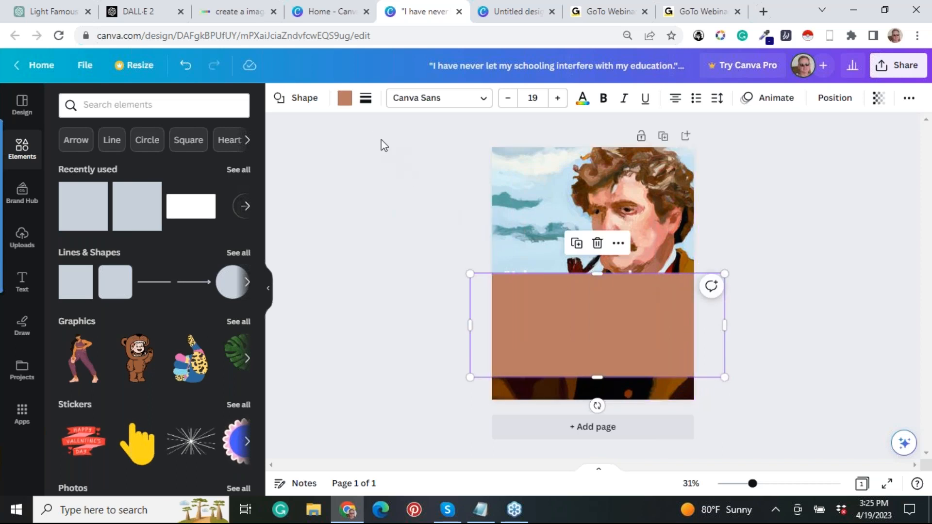
Colour the shape black with a transparency of 54 and extend its upper edge slightly above the quote.
{"action": "left_click", "coordinate": [345, 98]}
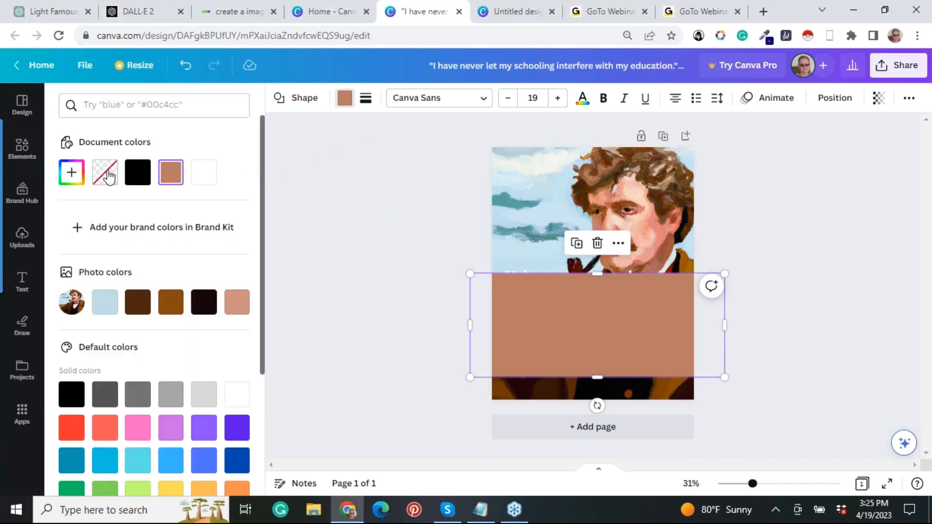
{"action": "left_click", "coordinate": [136, 178]}
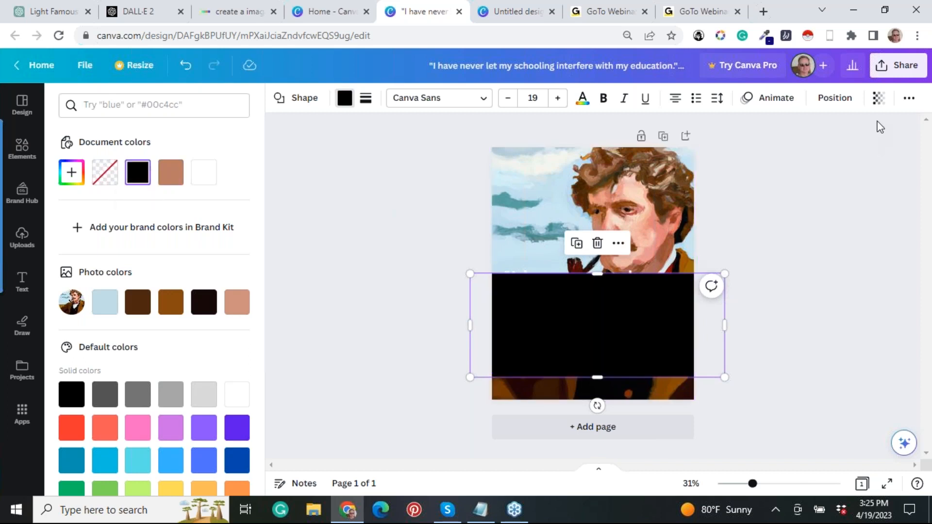
{"action": "left_click", "coordinate": [880, 99]}
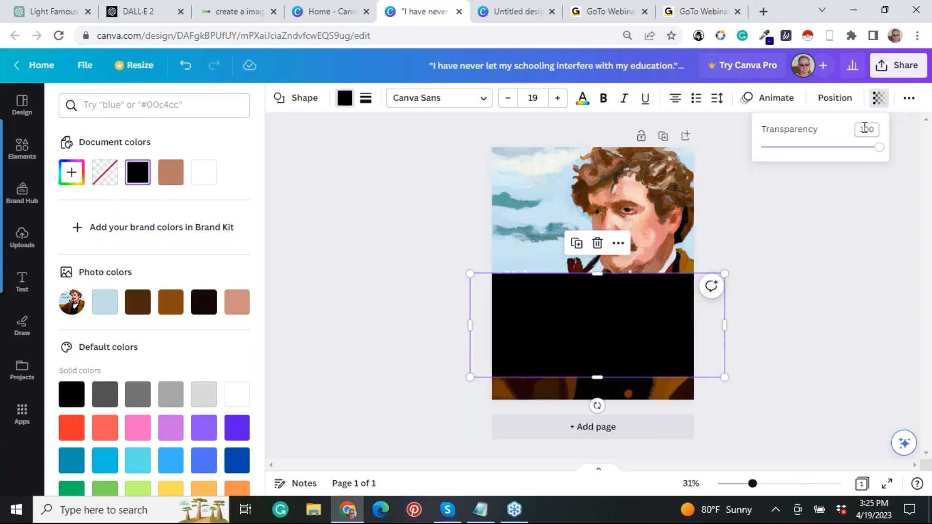
{"action": "left_click_drag", "start_coordinate": [877, 151], "coordinate": [825, 150]}
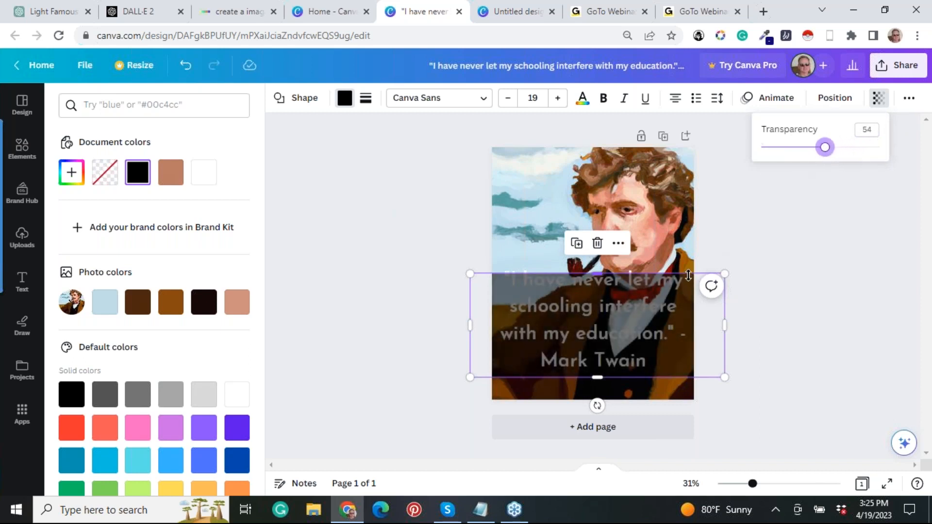
{"action": "mouse_move", "coordinate": [601, 273]}
{"action": "left_mouse_down"}
{"action": "mouse_move", "coordinate": [599, 260]}
{"action": "mouse_move", "coordinate": [599, 269]}
{"action": "left_mouse_up"}
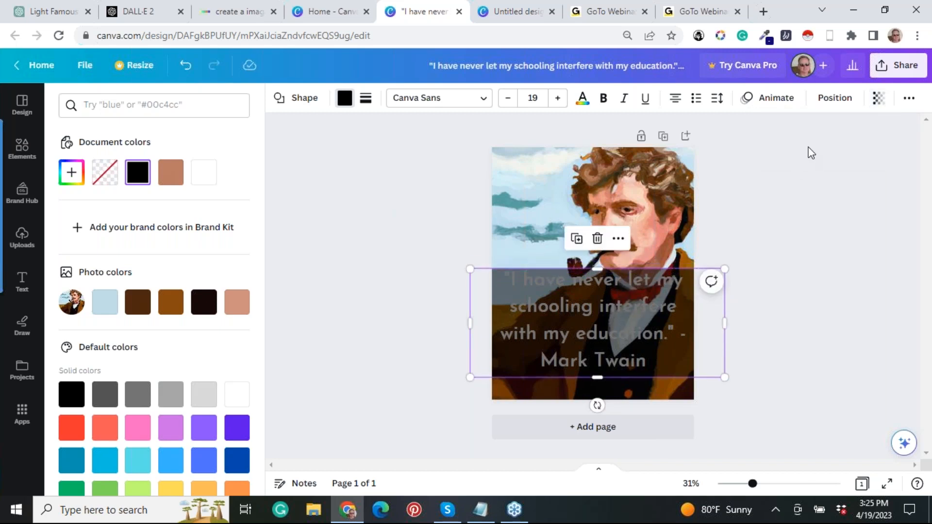
Examine the black shape's arrangement, layer and additional formatting options.
{"action": "left_click", "coordinate": [828, 109]}
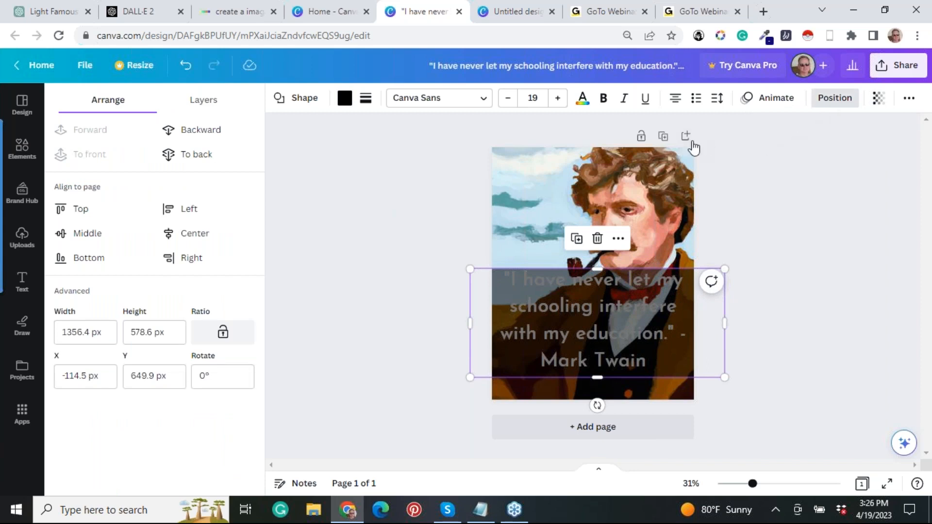
{"action": "left_click", "coordinate": [738, 196]}
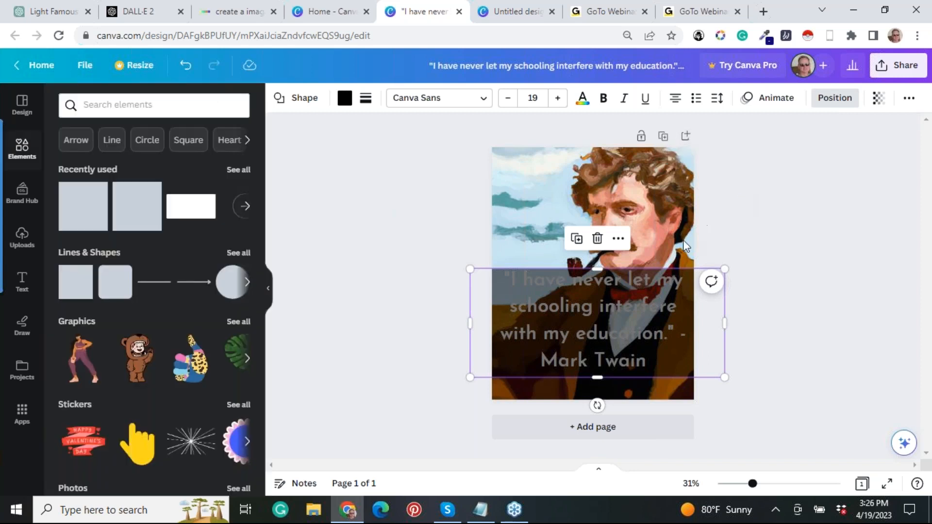
{"action": "left_click", "coordinate": [618, 241]}
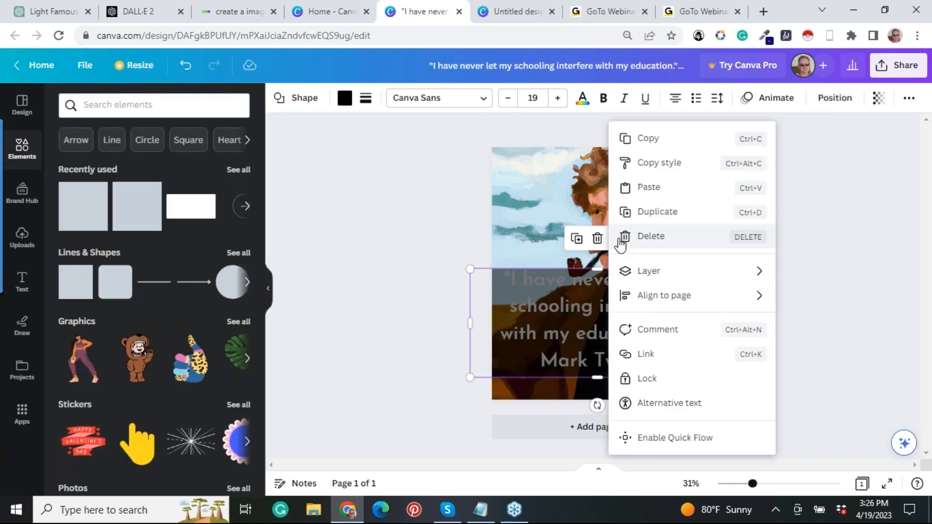
{"action": "left_click", "coordinate": [479, 186]}
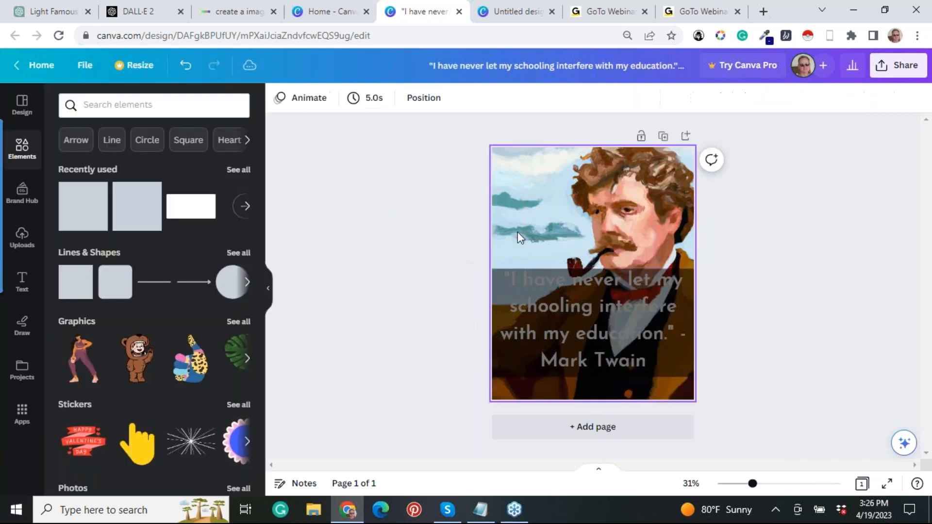
{"action": "left_click", "coordinate": [604, 291]}
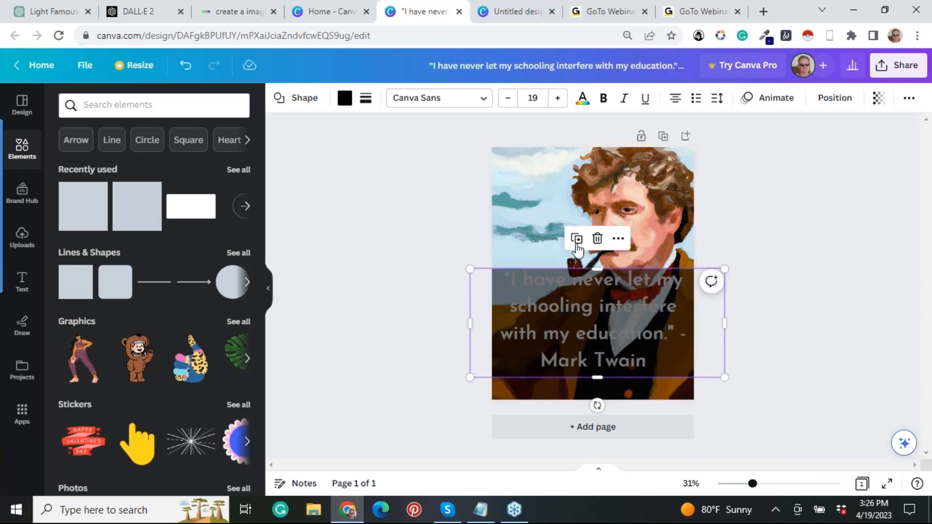
{"action": "left_click", "coordinate": [747, 212]}
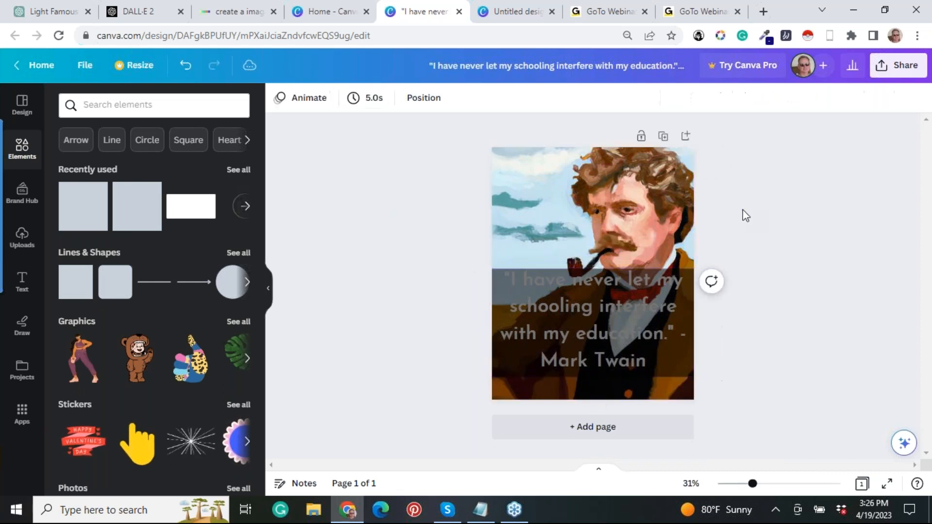
{"action": "left_click", "coordinate": [642, 335]}
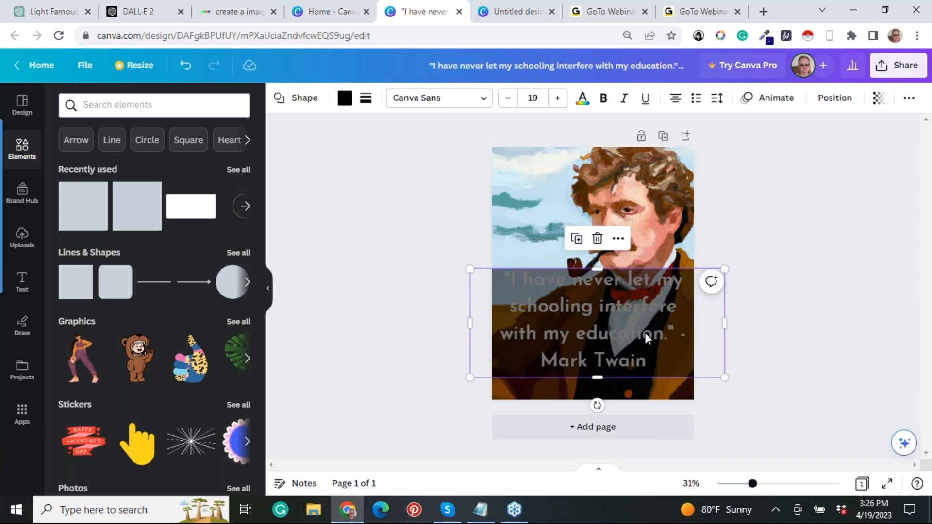
{"action": "left_click", "coordinate": [909, 98]}
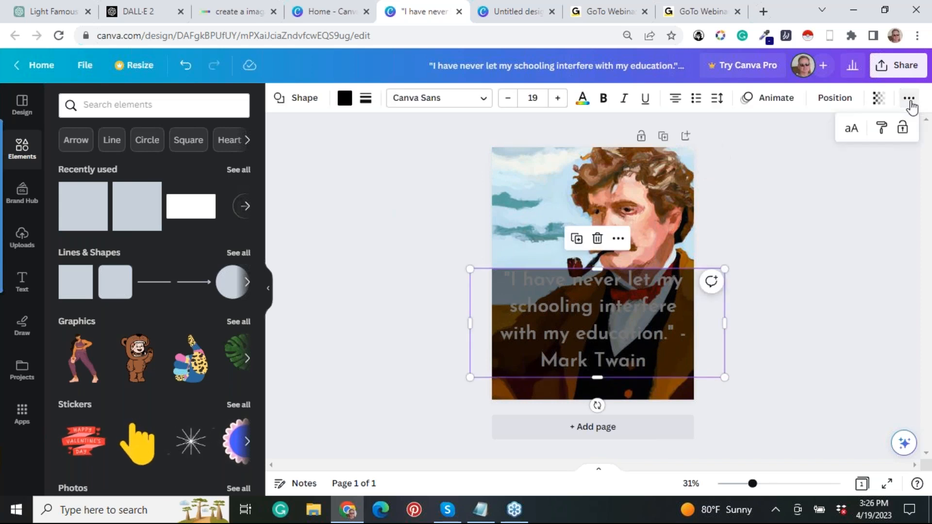
{"action": "left_click", "coordinate": [820, 143]}
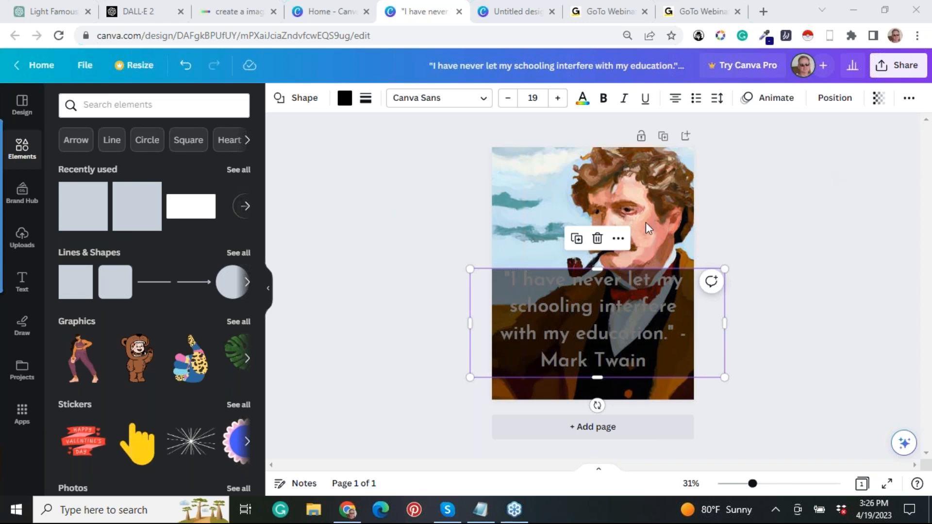
Place the uploaded photo of the white car with its open tailgate on the page and enlarge it over the portrait.
{"action": "left_click", "coordinate": [23, 103]}
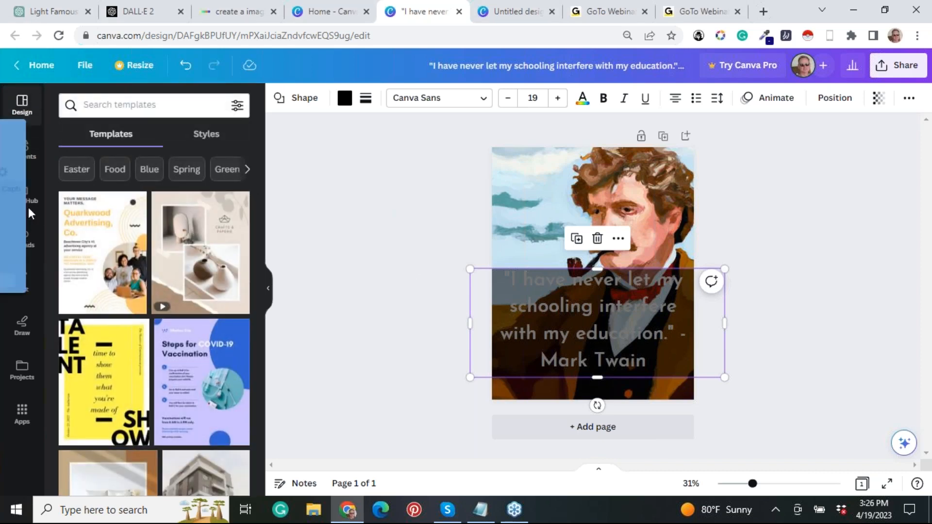
{"action": "left_click", "coordinate": [412, 190]}
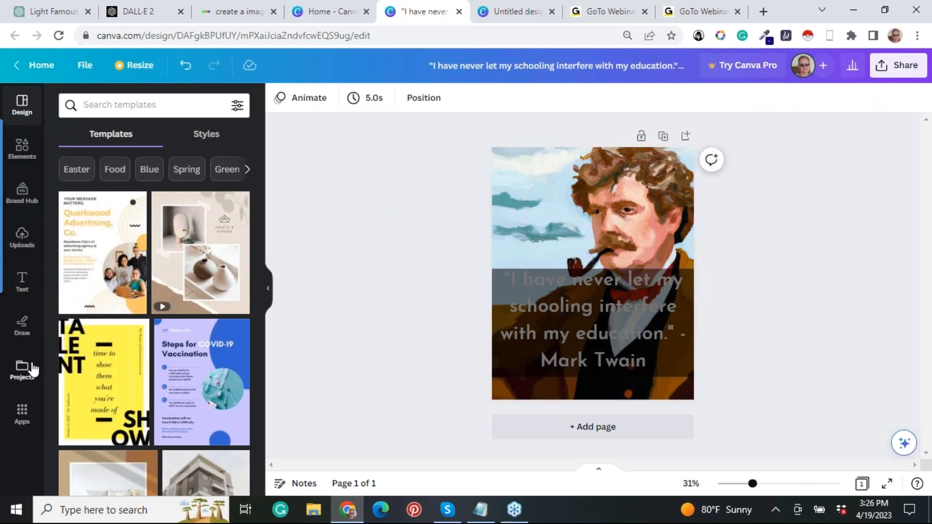
{"action": "left_click", "coordinate": [21, 238]}
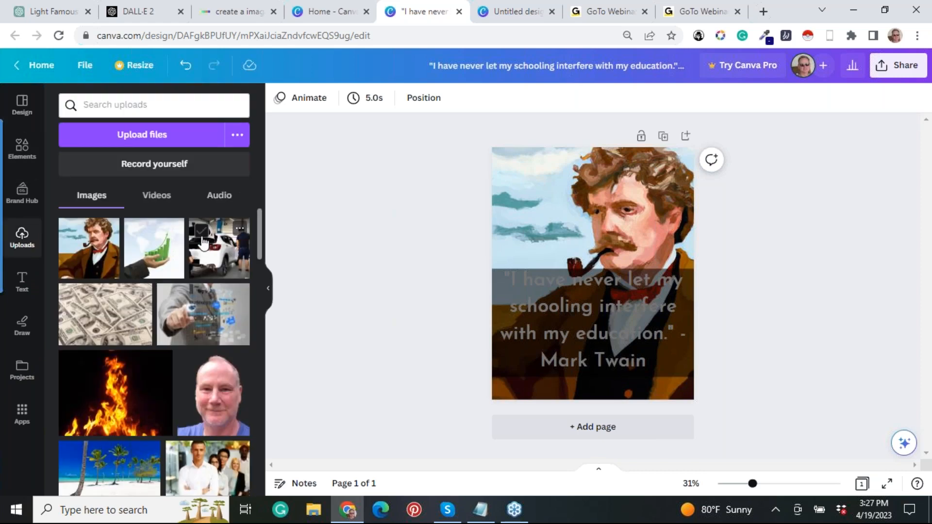
{"action": "left_click_drag", "start_coordinate": [203, 243], "coordinate": [470, 135]}
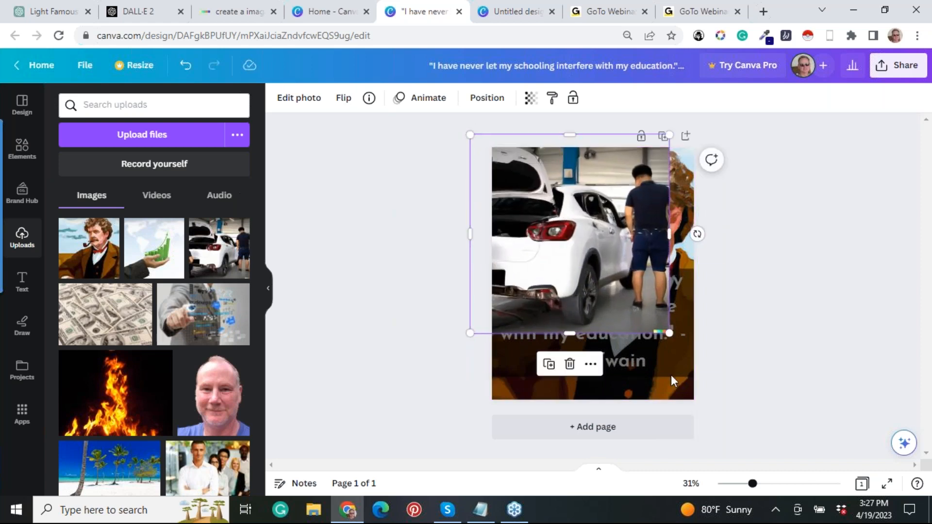
{"action": "left_click_drag", "start_coordinate": [670, 333], "coordinate": [701, 365]}
{"action": "left_click_drag", "start_coordinate": [728, 414], "coordinate": [741, 424]}
Reposition the enlarged car photo so that it fills the entire page with the car's rear near the centre.
{"action": "left_click_drag", "start_coordinate": [486, 266], "coordinate": [459, 272]}
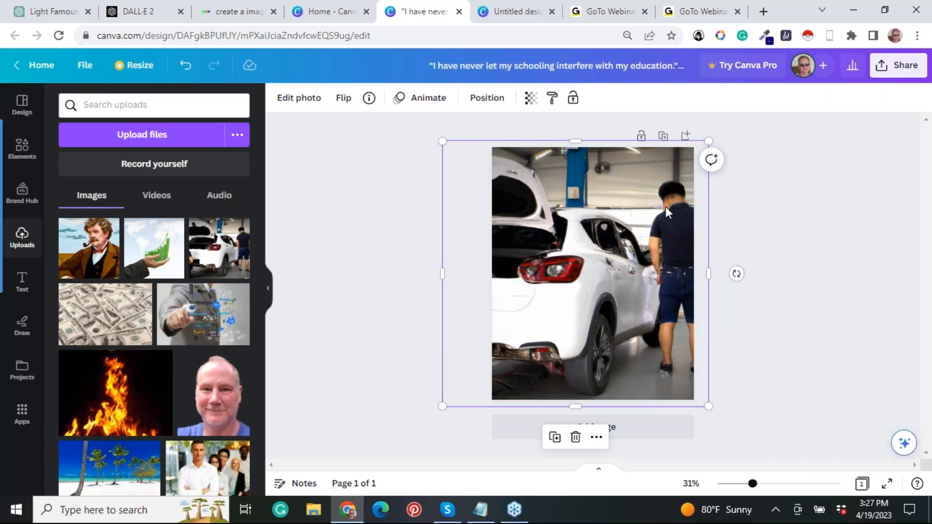
{"action": "left_click_drag", "start_coordinate": [571, 282], "coordinate": [606, 293]}
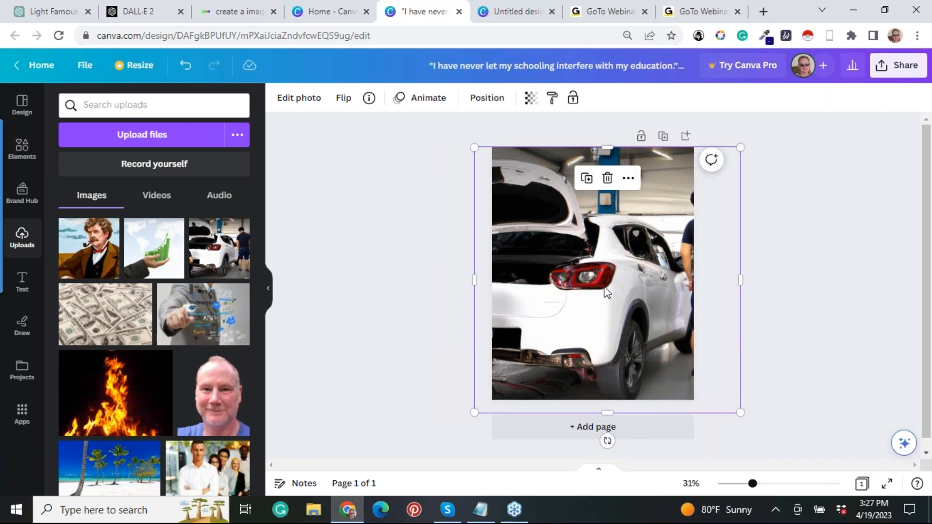
{"action": "left_click_drag", "start_coordinate": [607, 290], "coordinate": [610, 290]}
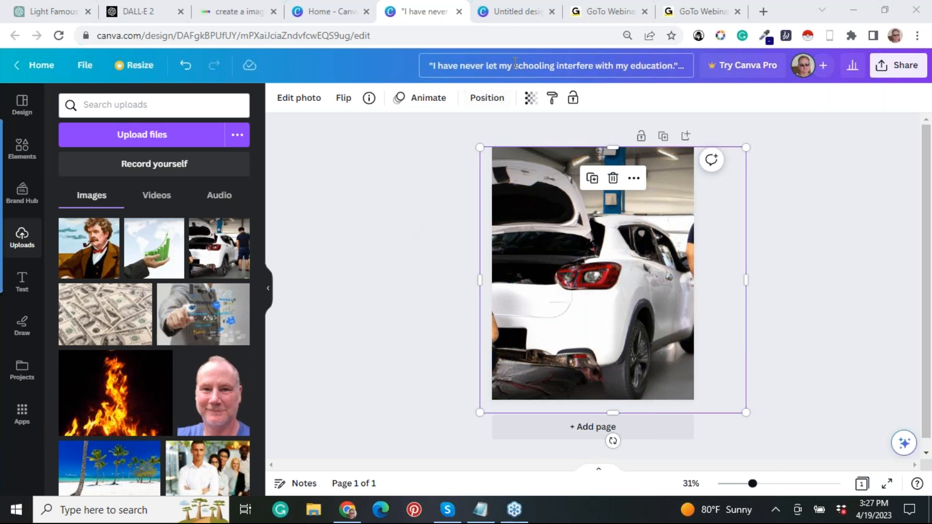
Look at the untitled Mark Twain design, then return to the quote design and view the available apps.
{"action": "left_click", "coordinate": [513, 14]}
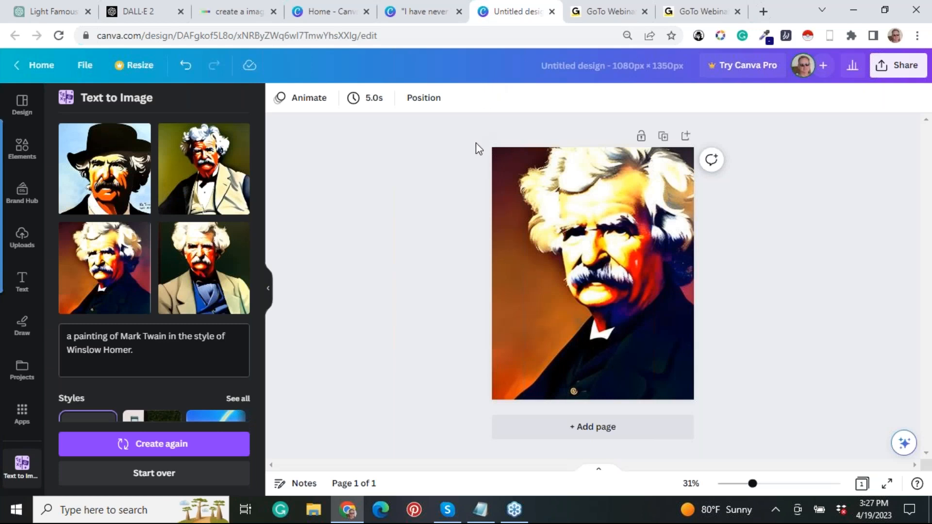
{"action": "left_click", "coordinate": [433, 18]}
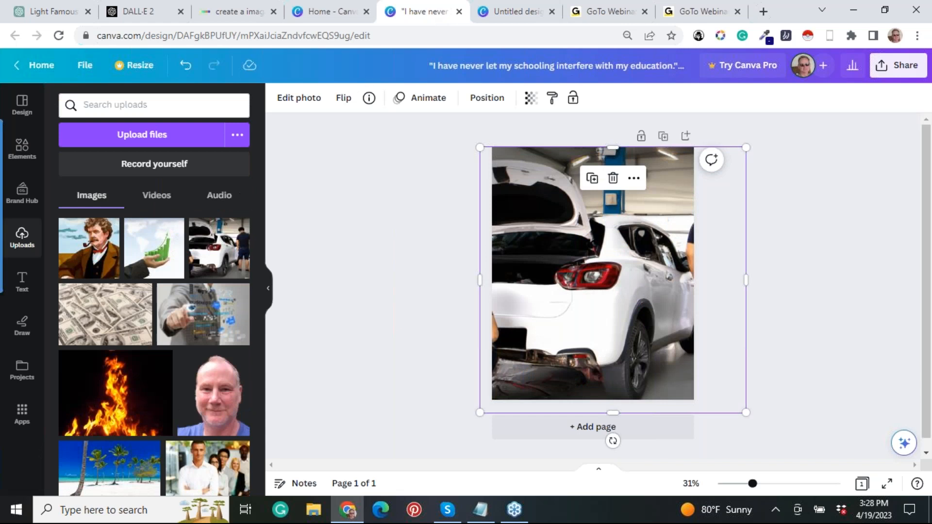
{"action": "left_click", "coordinate": [23, 416]}
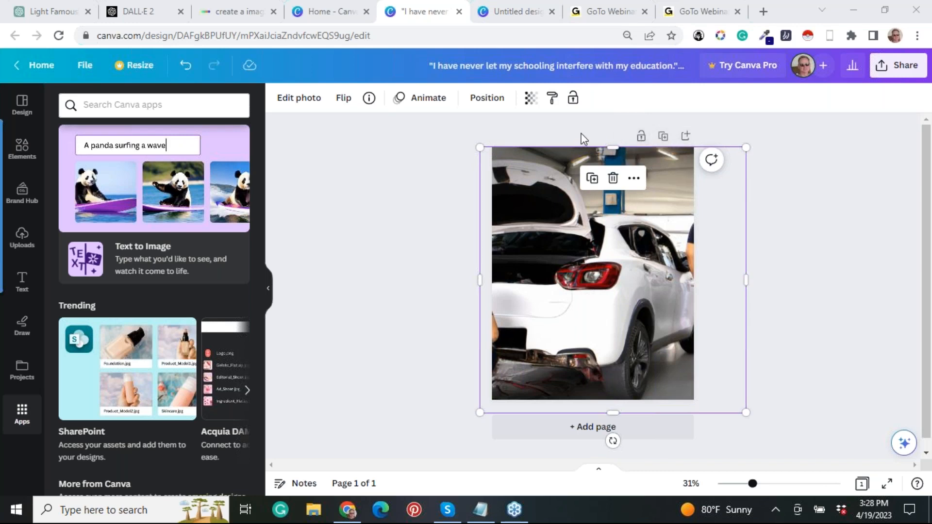
Open the untitled portrait design and add a heading with the quote from Notepad: "I have never let my schooling interfere with my education." - Mark Twain.
{"action": "left_click", "coordinate": [511, 18]}
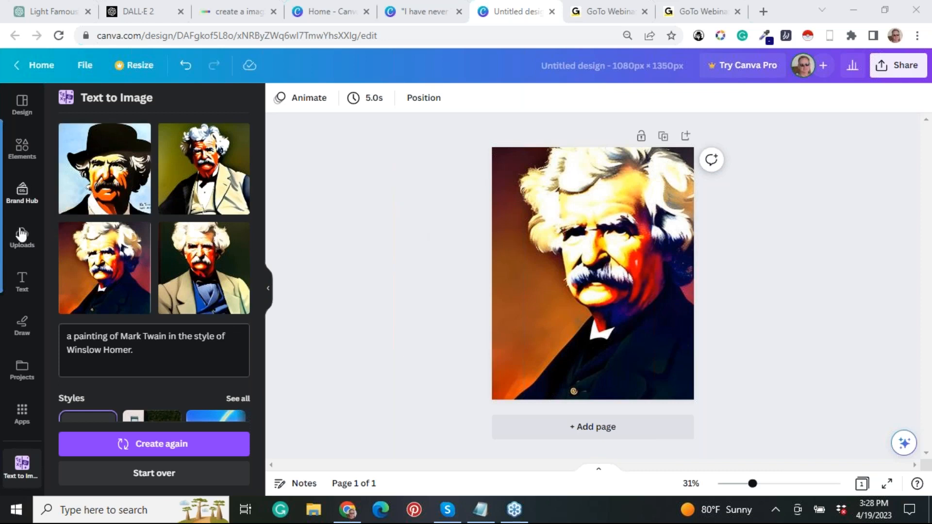
{"action": "left_click", "coordinate": [22, 281]}
{"action": "left_click_drag", "start_coordinate": [104, 249], "coordinate": [447, 318]}
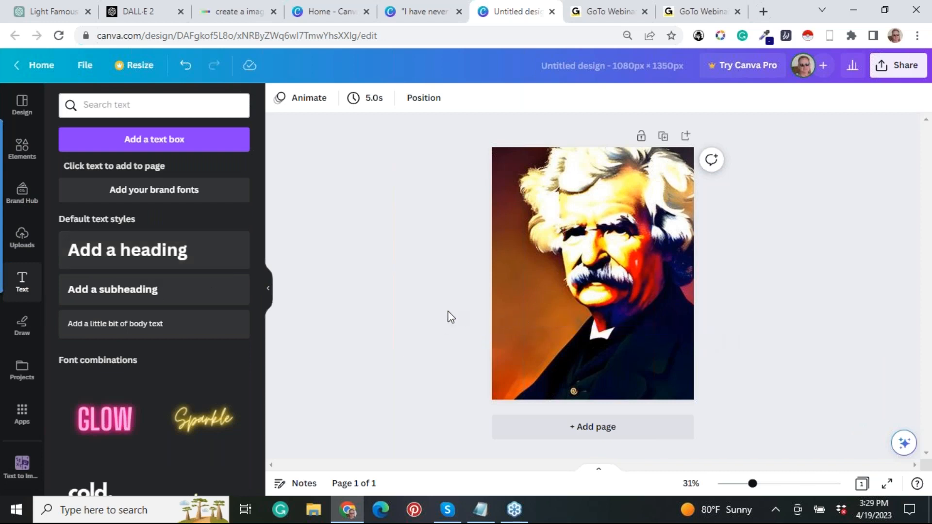
{"action": "left_click", "coordinate": [127, 252]}
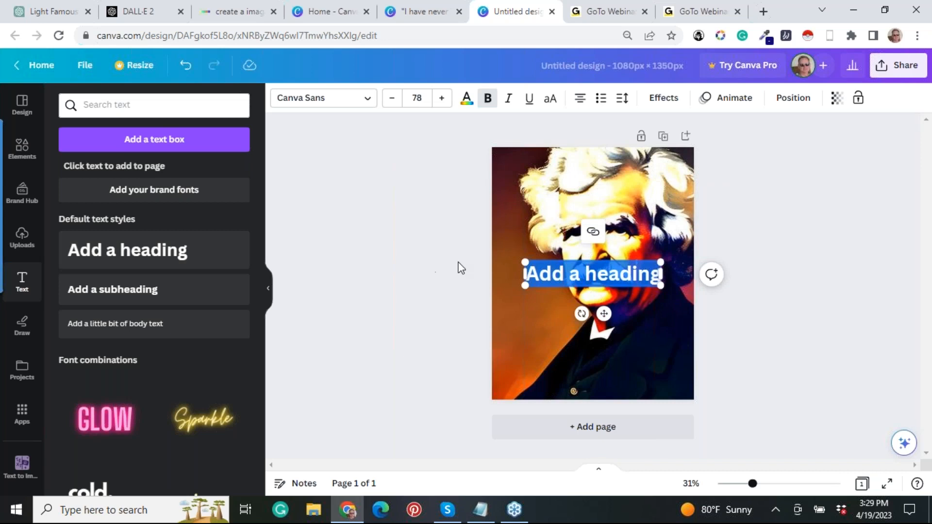
{"action": "left_click", "coordinate": [491, 515]}
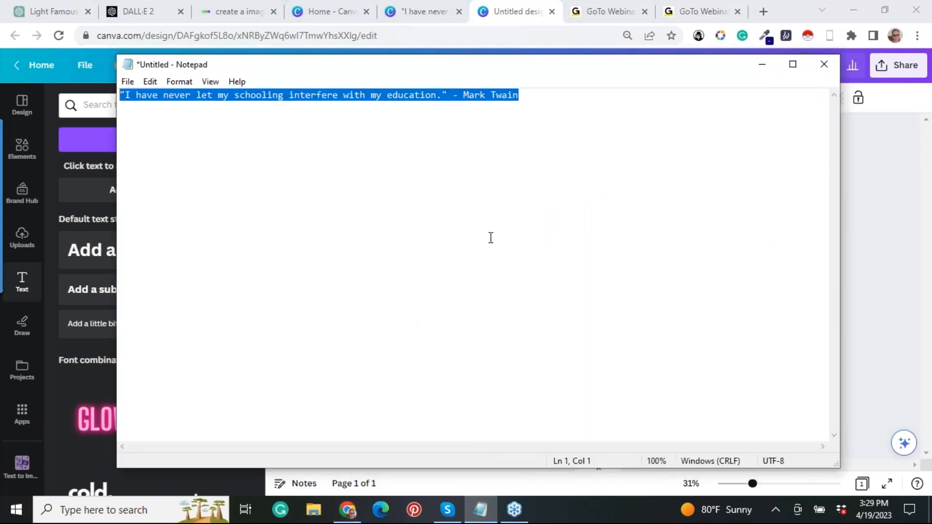
{"action": "left_click", "coordinate": [879, 128]}
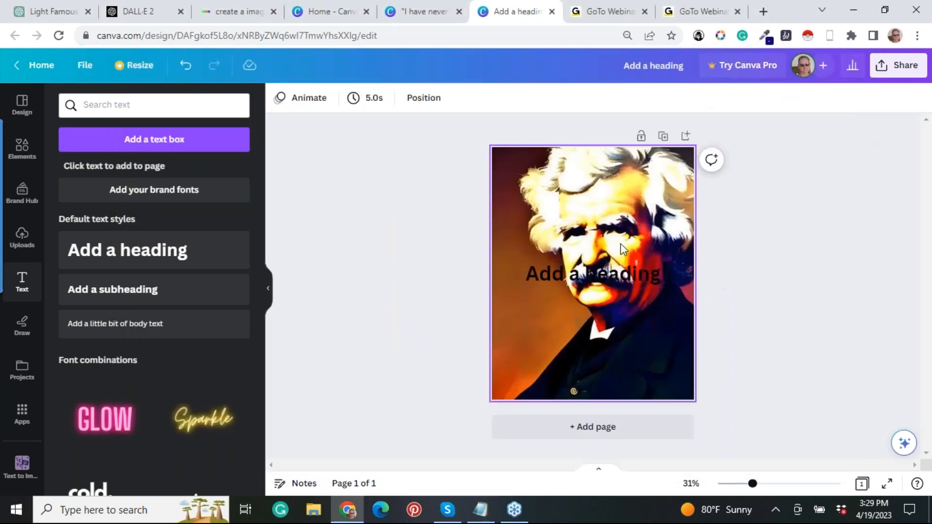
{"action": "double_click", "coordinate": [605, 272]}
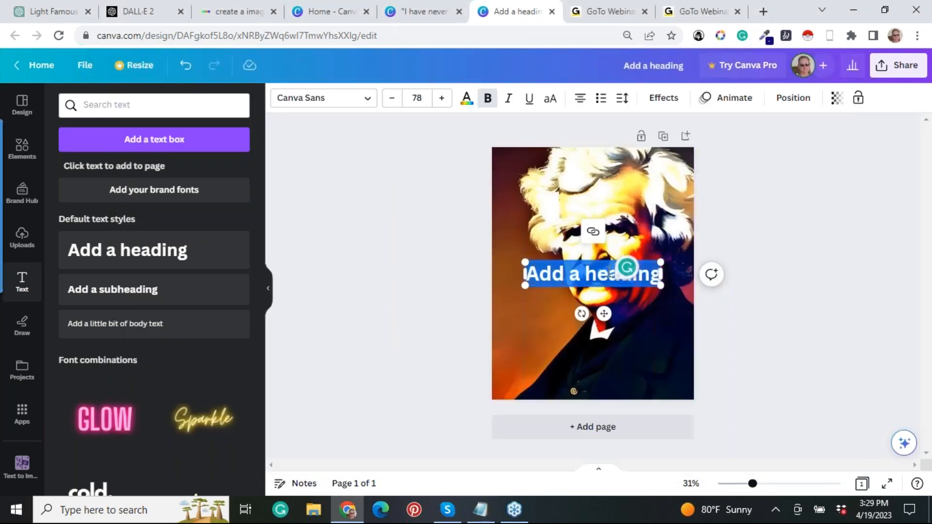
{"action": "type", "text": "\"I have never let my schooling interfere with my education.\" - Mark Twain"}
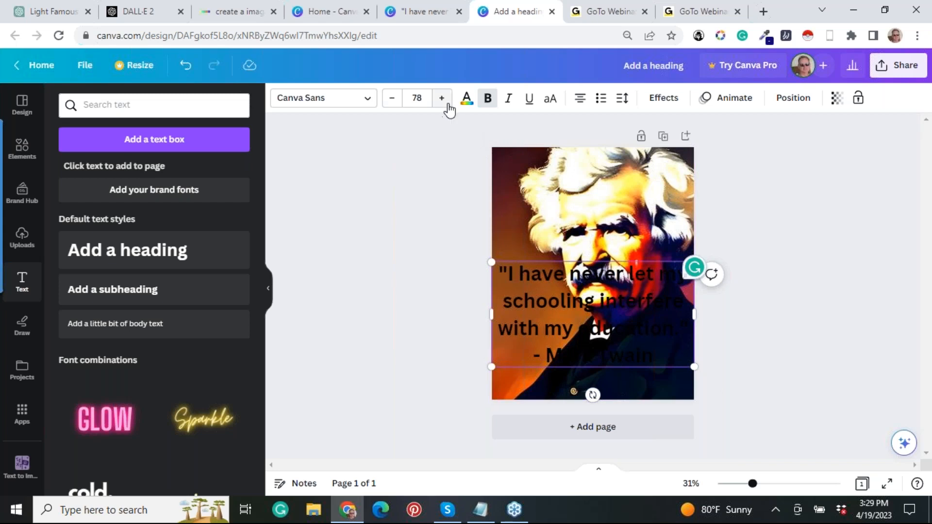
Set the colour of the whole quote text over the portrait to white.
{"action": "left_click", "coordinate": [465, 103]}
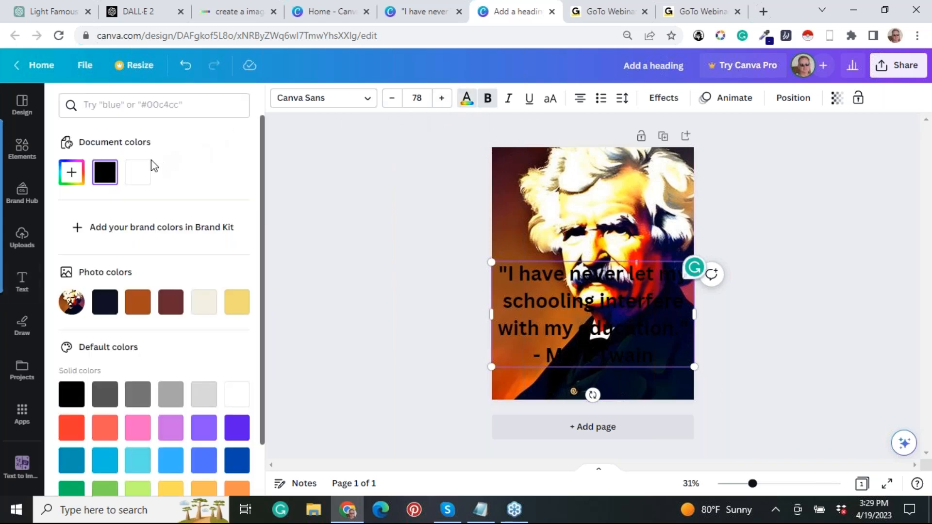
{"action": "left_click", "coordinate": [142, 176]}
{"action": "left_click", "coordinate": [365, 141]}
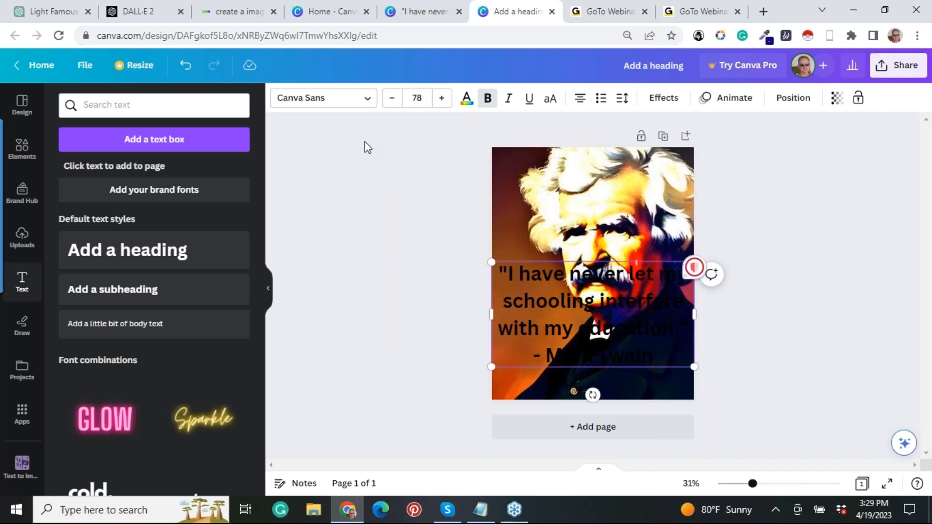
{"action": "left_click_drag", "start_coordinate": [658, 356], "coordinate": [502, 280]}
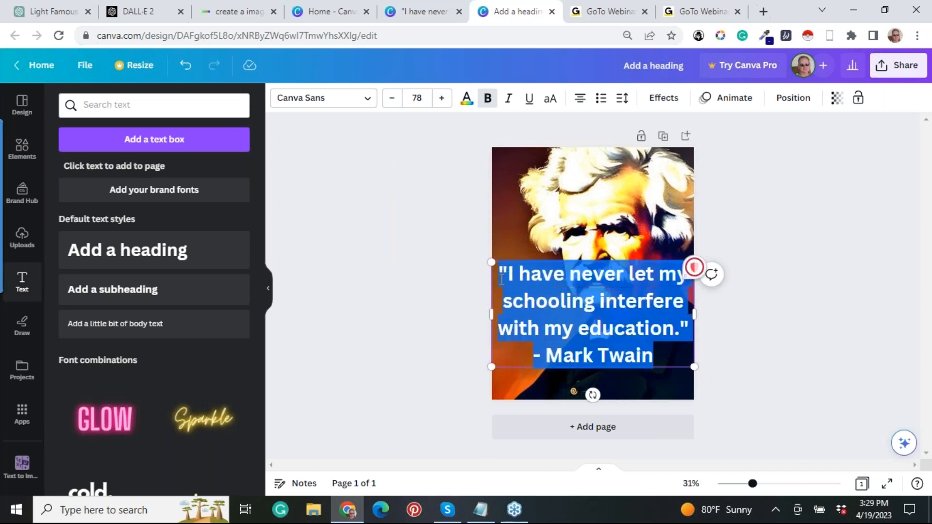
{"action": "left_click", "coordinate": [466, 102]}
{"action": "left_click", "coordinate": [138, 172]}
{"action": "left_click", "coordinate": [365, 144]}
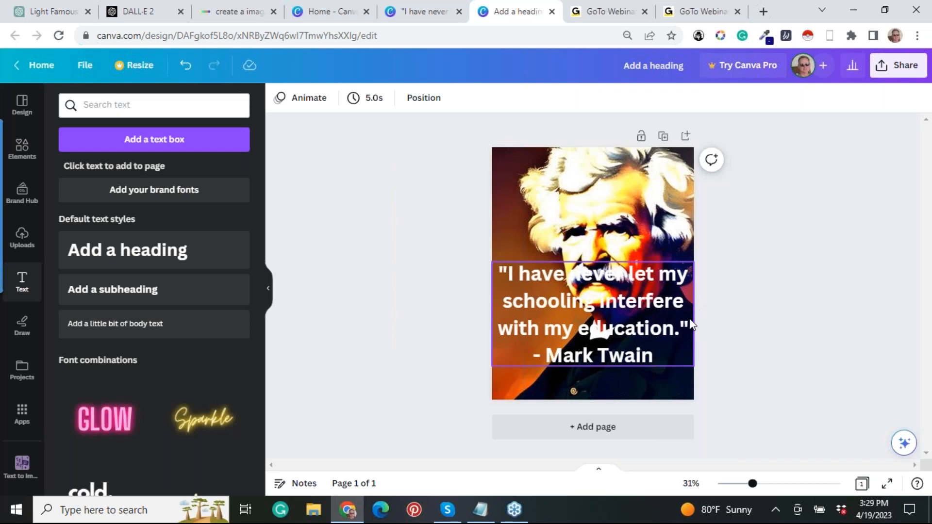
Delete the quote text and place a recently used square shape over the portrait's chin.
{"action": "left_click", "coordinate": [669, 345]}
{"action": "key", "text": "Delete"}
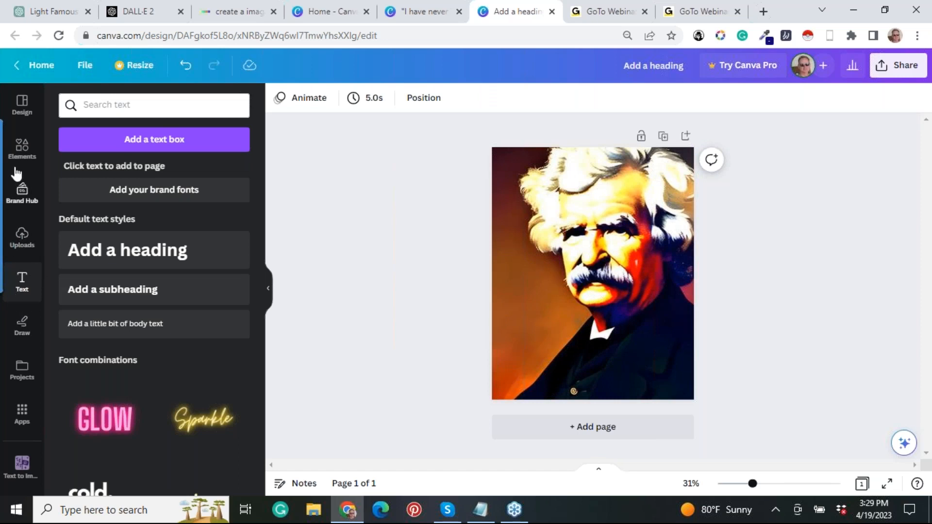
{"action": "left_click", "coordinate": [22, 148]}
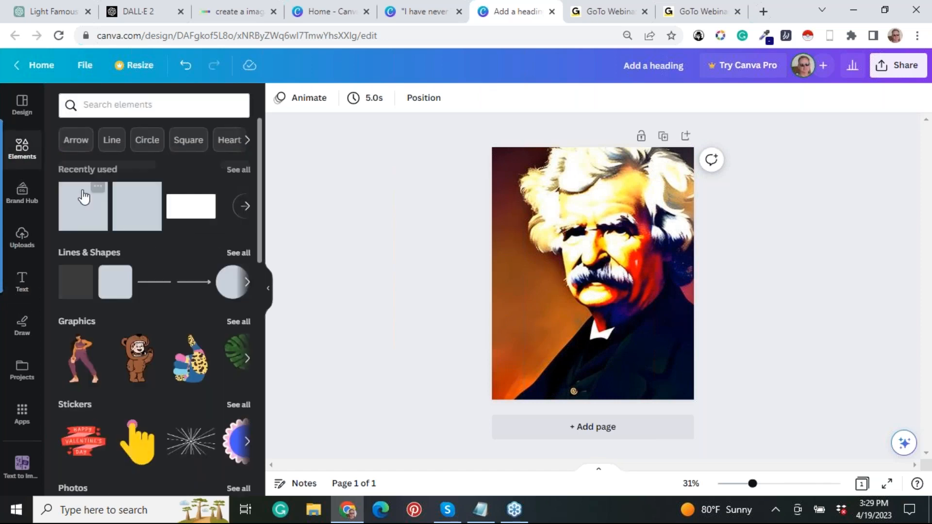
{"action": "left_click_drag", "start_coordinate": [83, 196], "coordinate": [581, 284]}
{"action": "double_click", "coordinate": [586, 298]}
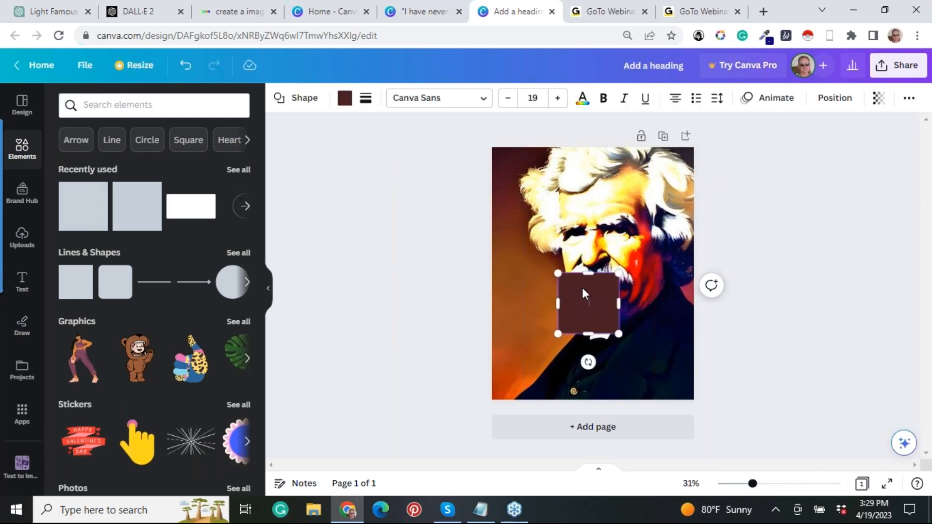
Stretch the square into a tall band spanning the full page width, from just below the mustache to near the page's lower edge.
{"action": "left_click_drag", "start_coordinate": [596, 287], "coordinate": [476, 329]}
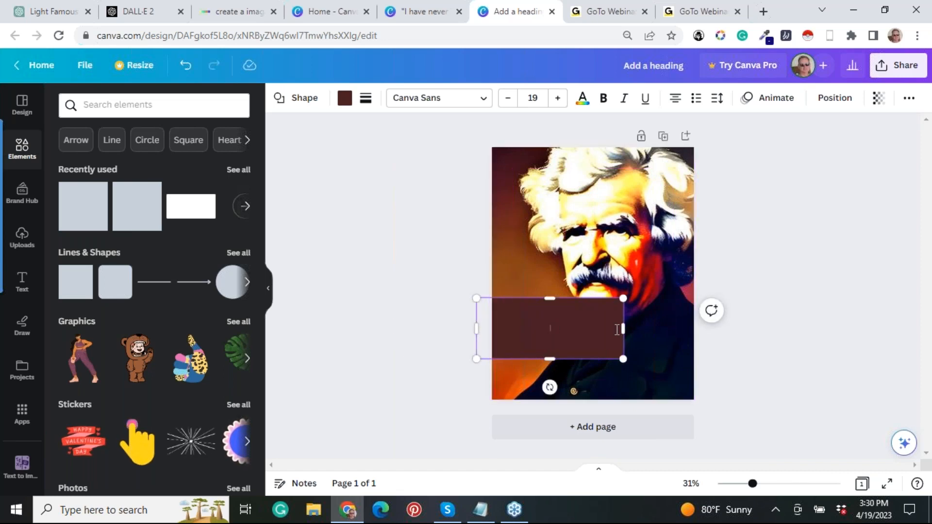
{"action": "left_click_drag", "start_coordinate": [622, 327], "coordinate": [712, 329]}
{"action": "left_click_drag", "start_coordinate": [595, 359], "coordinate": [594, 384]}
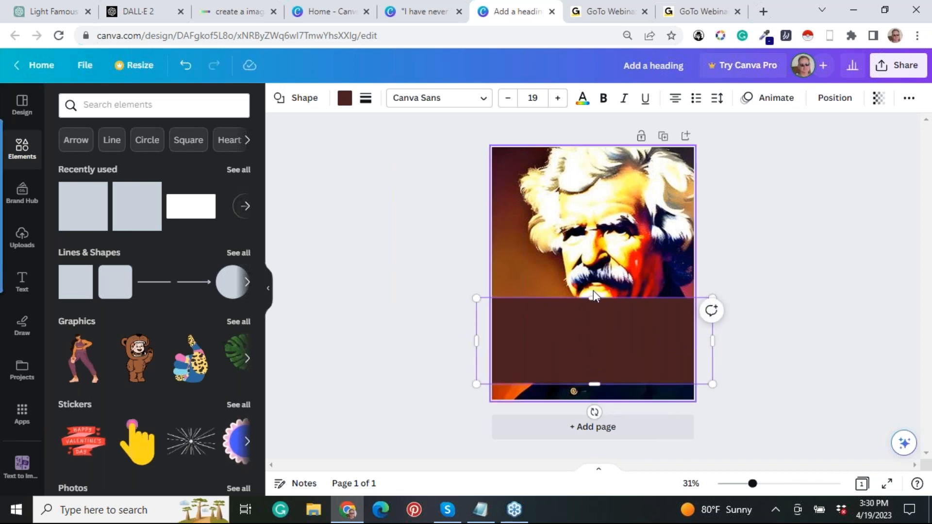
{"action": "left_click_drag", "start_coordinate": [595, 290], "coordinate": [594, 279]}
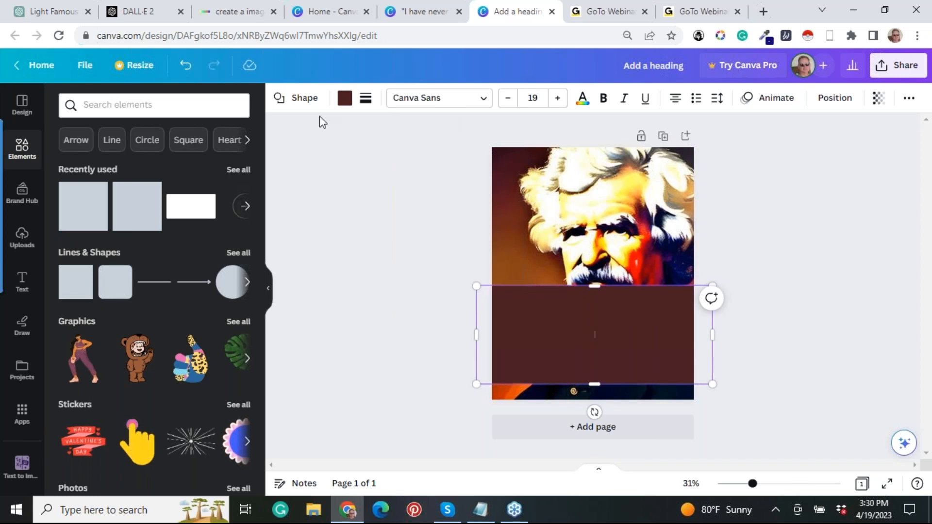
Fill the band with the dark navy taken from the photo colors and set its transparency to 49.
{"action": "left_click", "coordinate": [346, 99]}
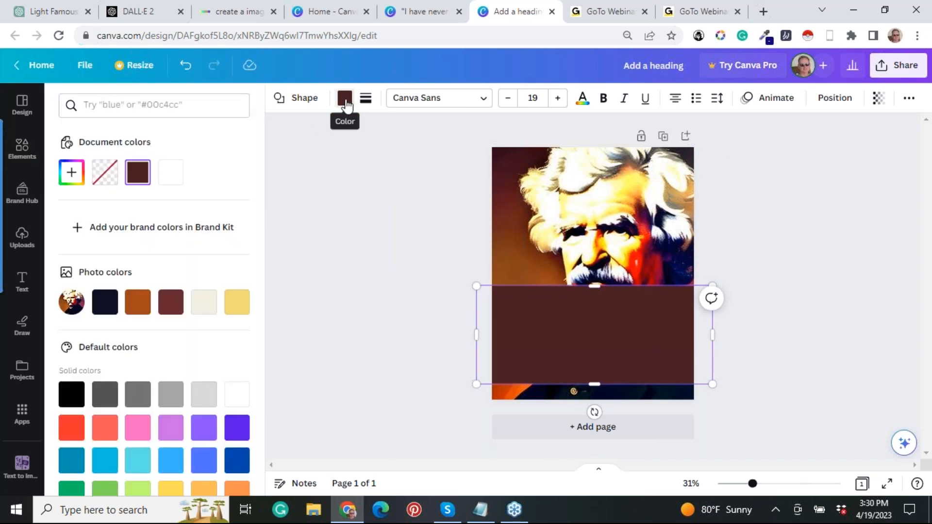
{"action": "left_click", "coordinate": [104, 302]}
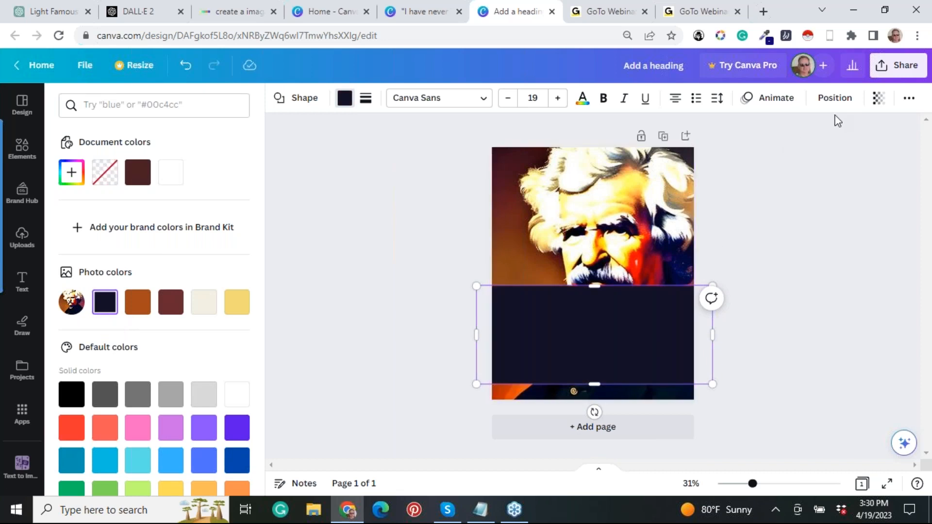
{"action": "left_click", "coordinate": [879, 98]}
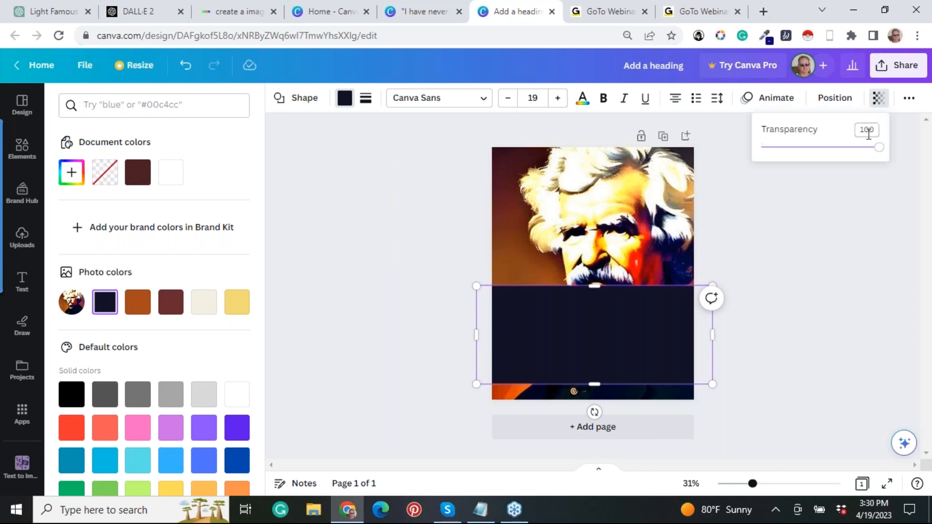
{"action": "left_click_drag", "start_coordinate": [879, 148], "coordinate": [819, 151]}
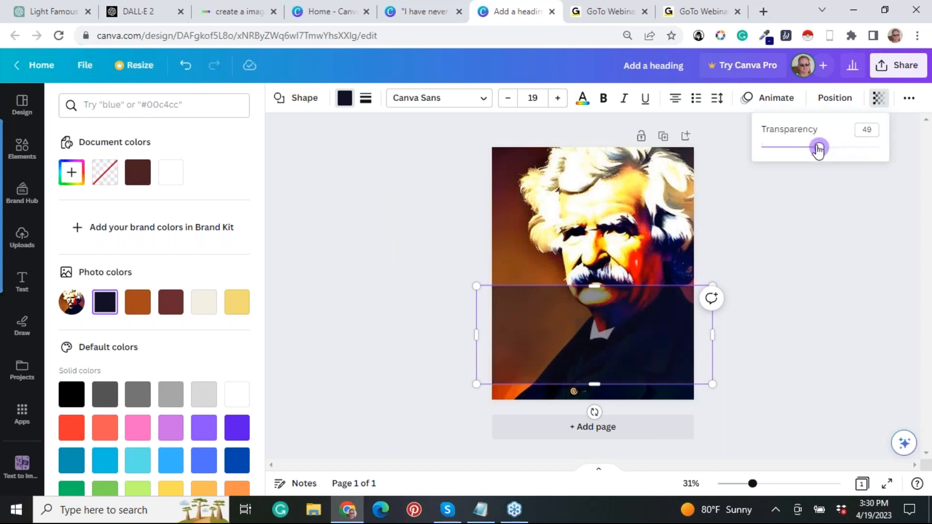
{"action": "left_click", "coordinate": [762, 210]}
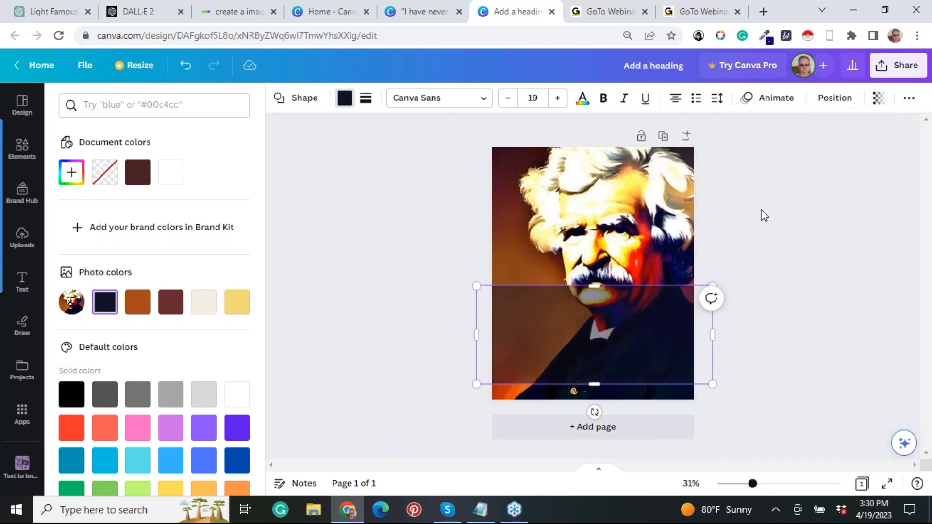
{"action": "left_click", "coordinate": [743, 232]}
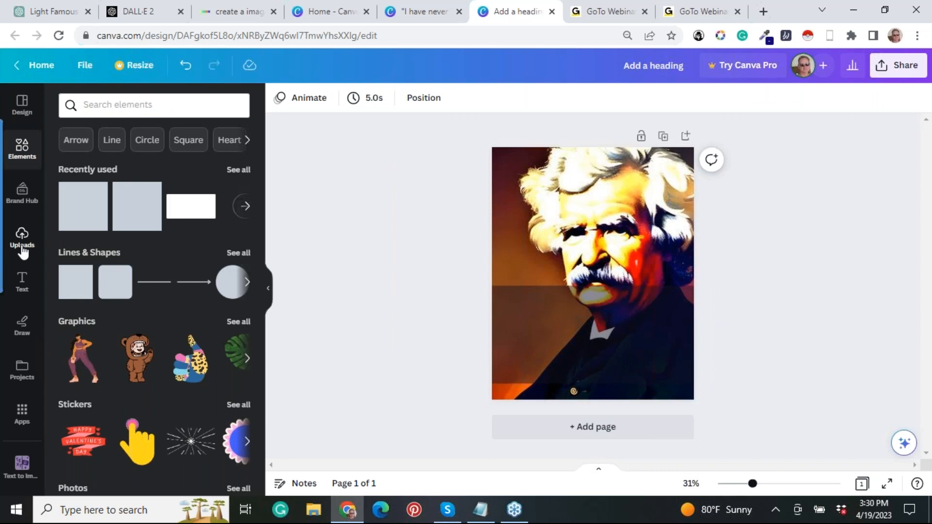
Add a heading and position it within the upper part of the semi-transparent band.
{"action": "left_click", "coordinate": [25, 280]}
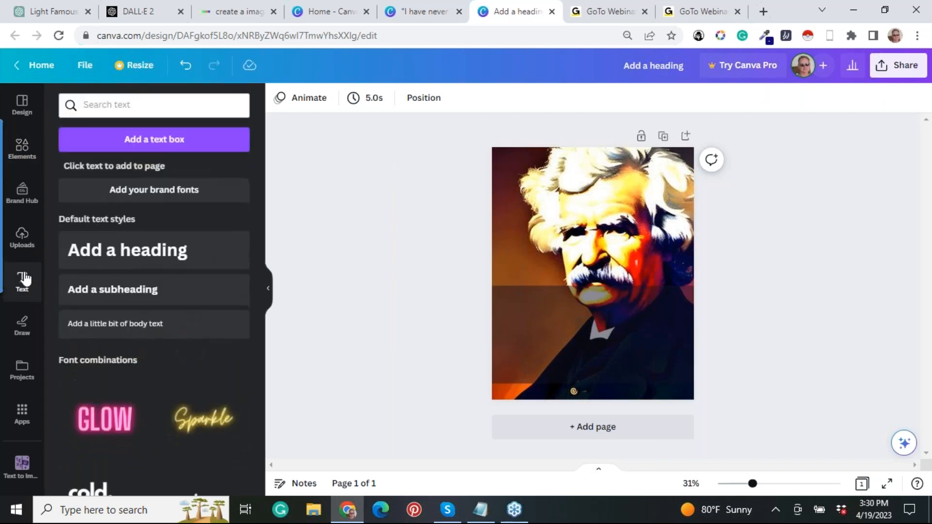
{"action": "left_click", "coordinate": [130, 253]}
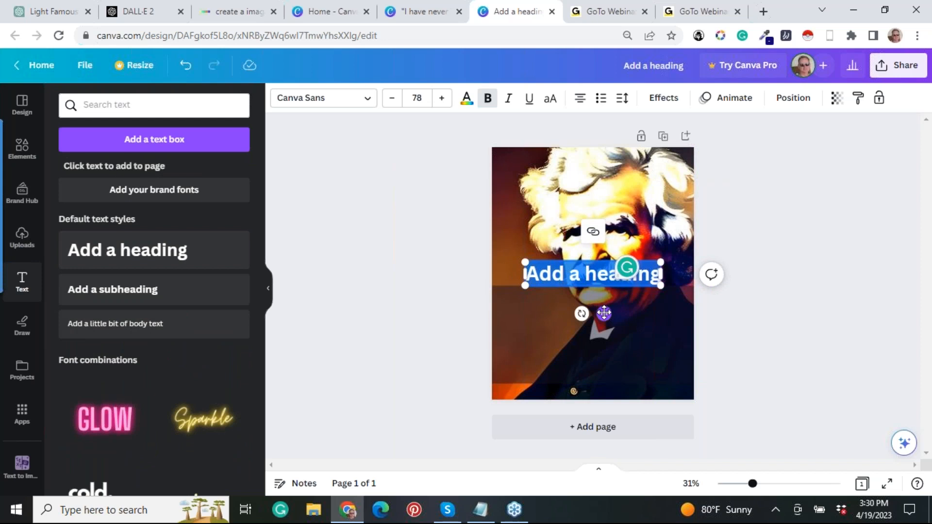
{"action": "left_click", "coordinate": [598, 337]}
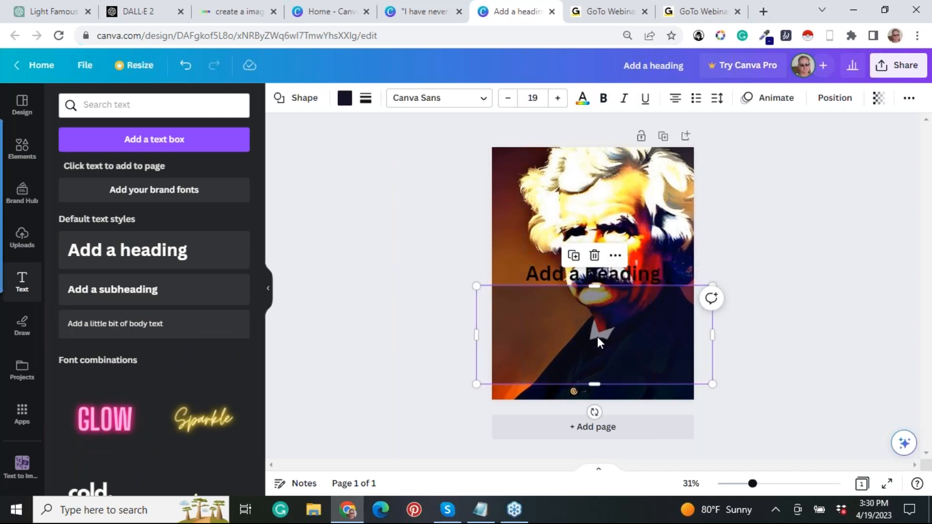
{"action": "left_click", "coordinate": [605, 280]}
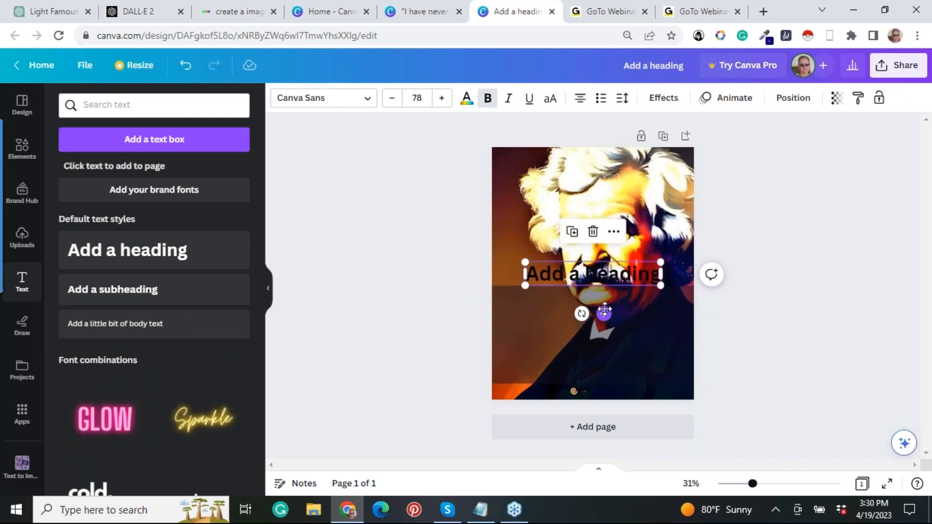
{"action": "left_click_drag", "start_coordinate": [604, 312], "coordinate": [604, 325]}
{"action": "left_click", "coordinate": [604, 324]}
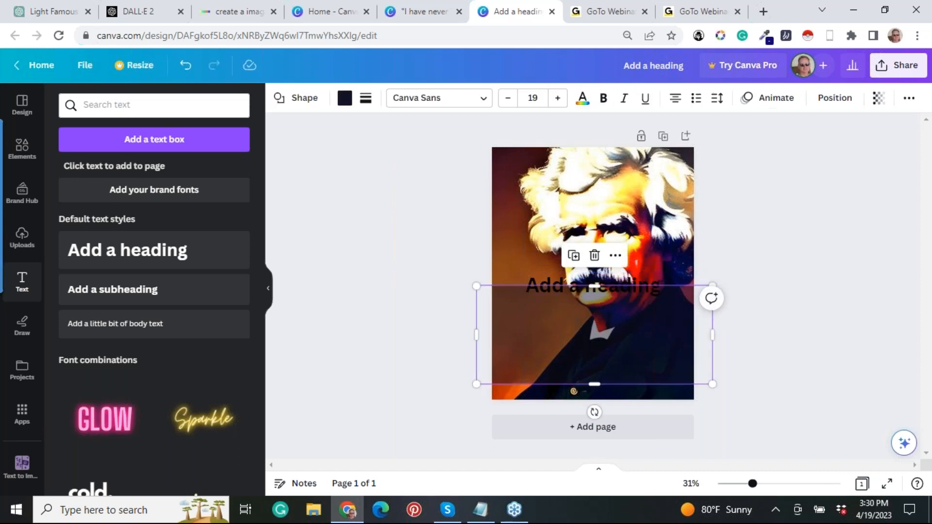
{"action": "left_click", "coordinate": [604, 321]}
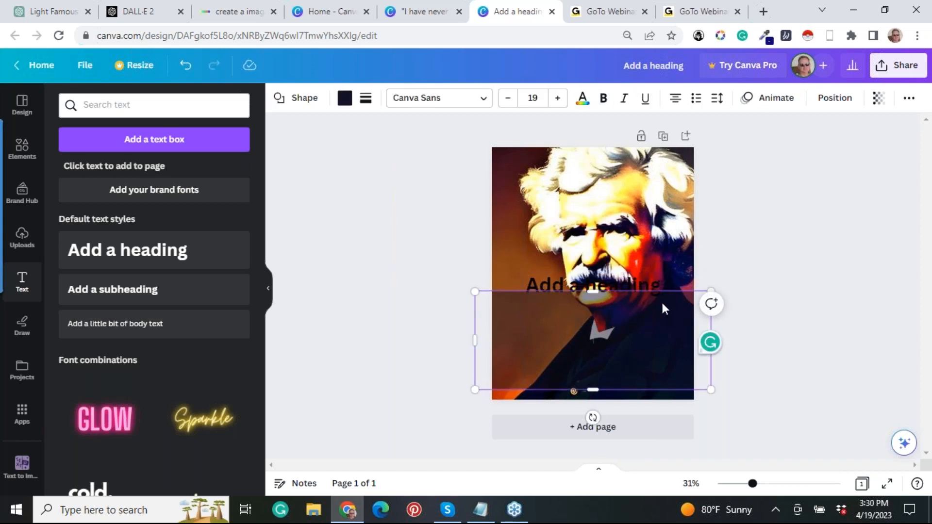
{"action": "left_click_drag", "start_coordinate": [665, 301], "coordinate": [653, 291]}
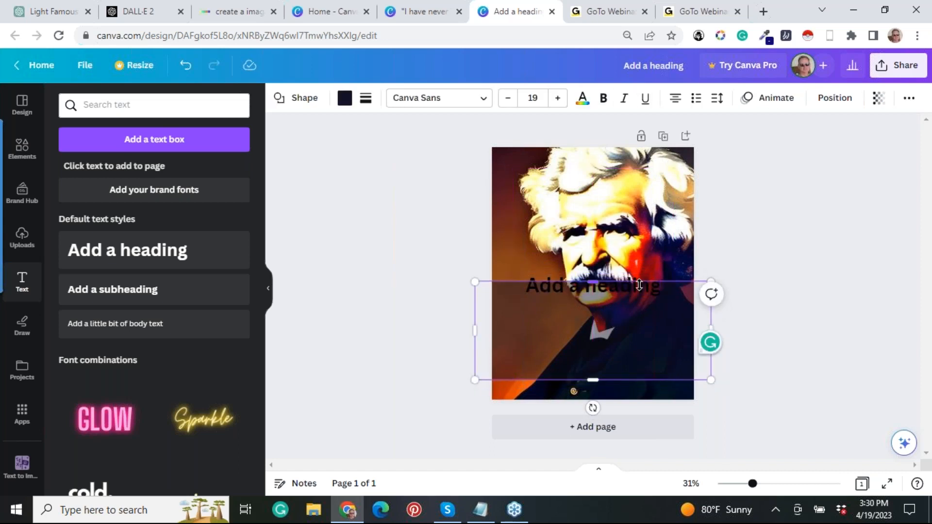
{"action": "left_click", "coordinate": [628, 291]}
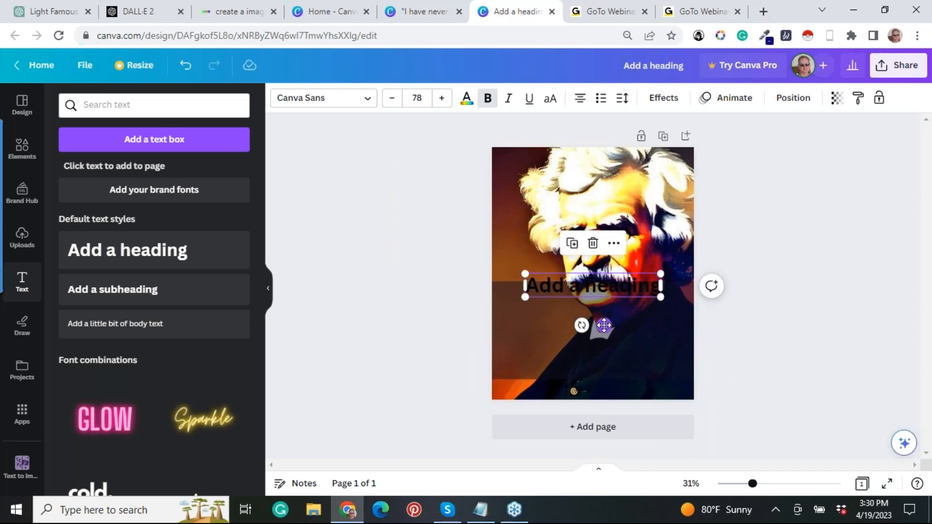
{"action": "left_click_drag", "start_coordinate": [604, 325], "coordinate": [602, 353]}
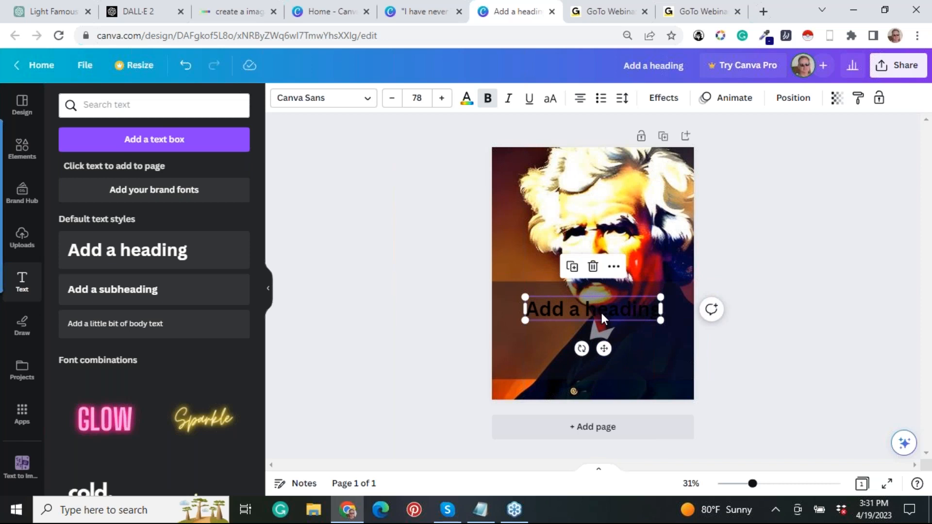
Replace the heading text with the copied Mark Twain quote and extend the band's upper edge upward to the mustache.
{"action": "double_click", "coordinate": [601, 311]}
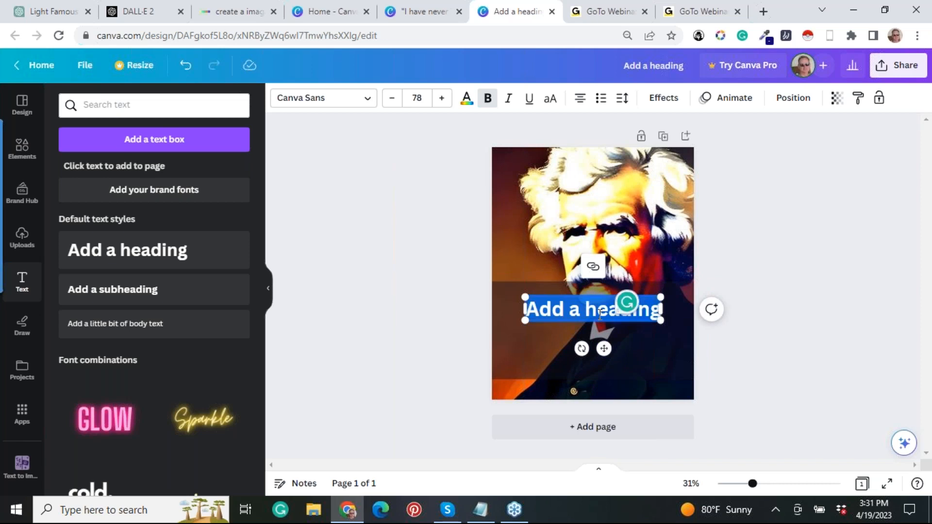
{"action": "type", "text": "\"I have never let my schooling interfere with my education.\" Mark Twain"}
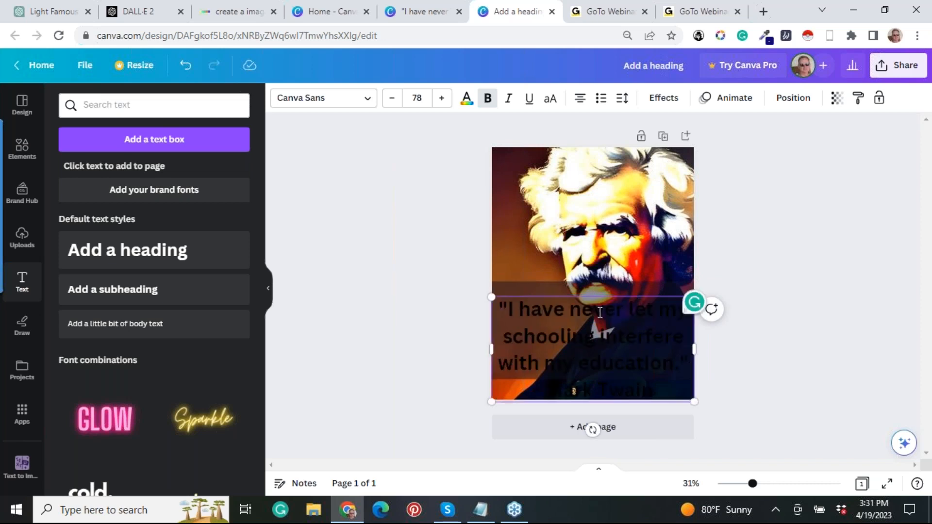
{"action": "left_click", "coordinate": [596, 285]}
{"action": "left_click_drag", "start_coordinate": [595, 282], "coordinate": [596, 274]}
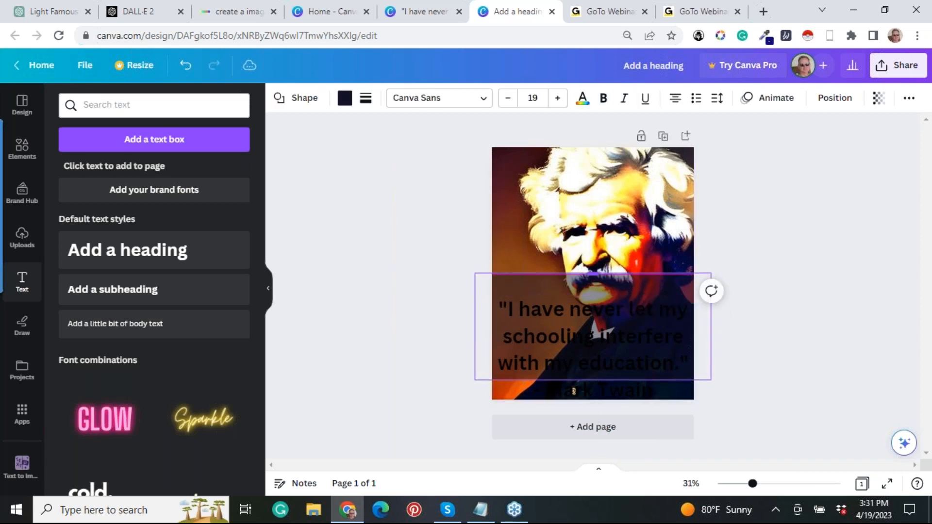
Select the whole Mark Twain quote, including the attribution, and reduce its font size to 63.
{"action": "left_click", "coordinate": [643, 345]}
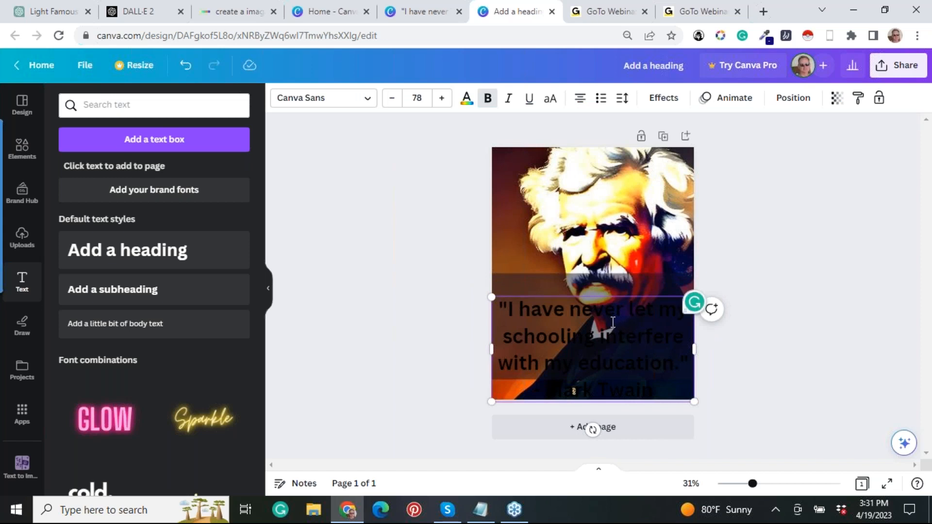
{"action": "double_click", "coordinate": [612, 322]}
{"action": "left_click", "coordinate": [628, 335]}
{"action": "left_click_drag", "start_coordinate": [654, 391], "coordinate": [579, 363]}
{"action": "left_click", "coordinate": [544, 339]}
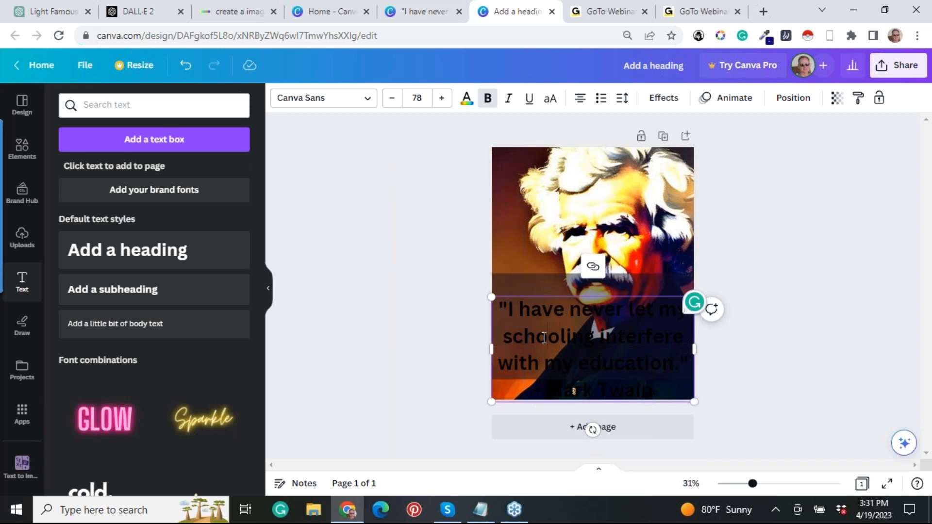
{"action": "left_click_drag", "start_coordinate": [656, 391], "coordinate": [499, 308]}
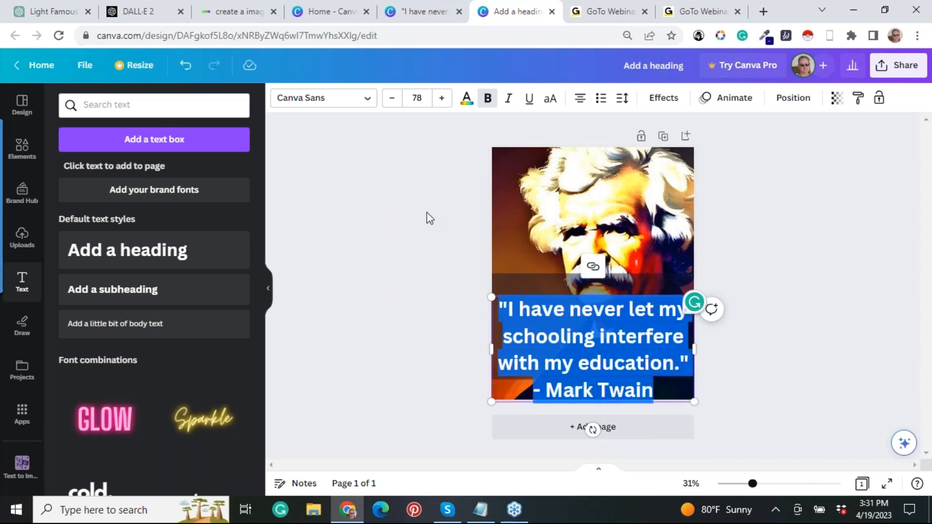
{"action": "left_click", "coordinate": [392, 103]}
{"action": "left_click", "coordinate": [393, 103]}
{"action": "left_click", "coordinate": [392, 103]}
{"action": "left_click", "coordinate": [393, 102]}
{"action": "left_click", "coordinate": [392, 102]}
{"action": "left_click", "coordinate": [392, 103]}
{"action": "left_click", "coordinate": [392, 103]}
{"action": "left_click", "coordinate": [392, 103]}
{"action": "left_click", "coordinate": [393, 103]}
{"action": "left_click", "coordinate": [393, 103]}
{"action": "left_click", "coordinate": [392, 103]}
{"action": "left_click", "coordinate": [393, 103]}
{"action": "left_click", "coordinate": [393, 103]}
{"action": "left_click", "coordinate": [393, 103]}
{"action": "left_click", "coordinate": [393, 103]}
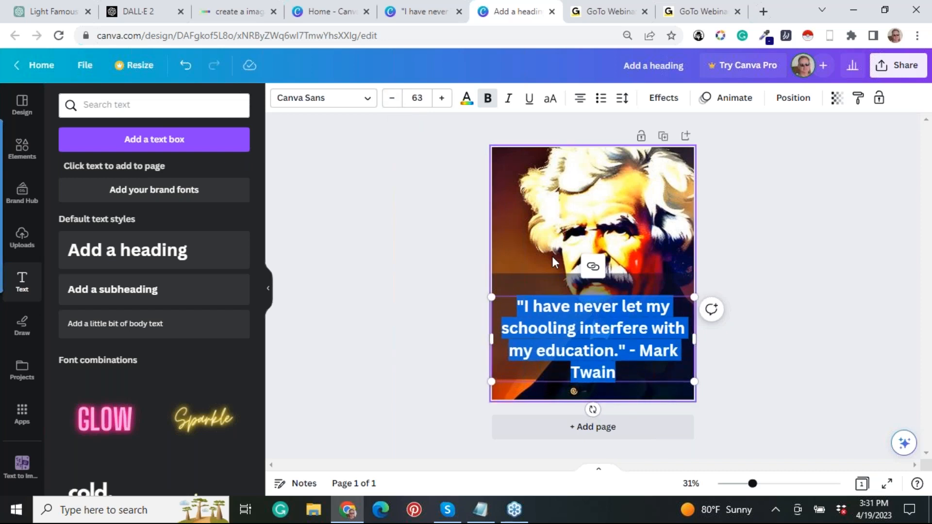
Move the quote text box slightly upward so that all its lines sit within the semi-transparent band.
{"action": "left_click", "coordinate": [607, 337]}
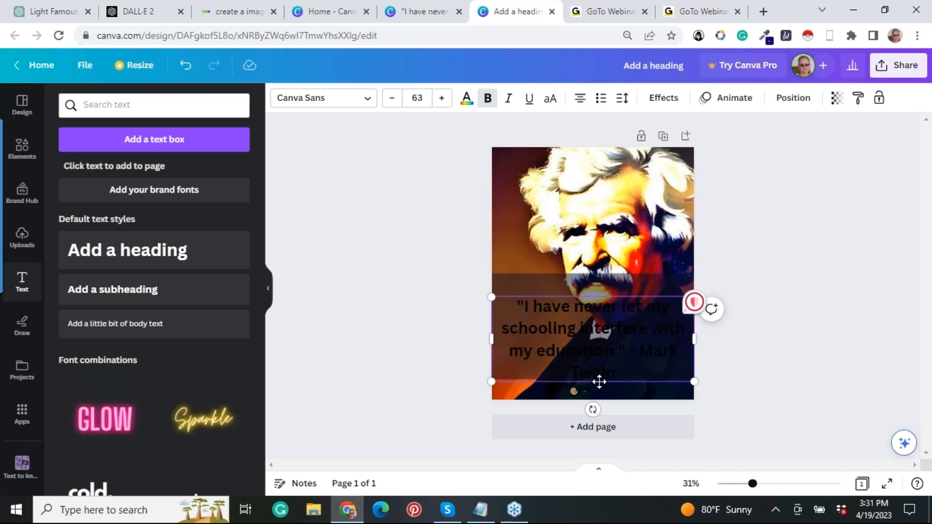
{"action": "left_click_drag", "start_coordinate": [601, 382], "coordinate": [600, 379]}
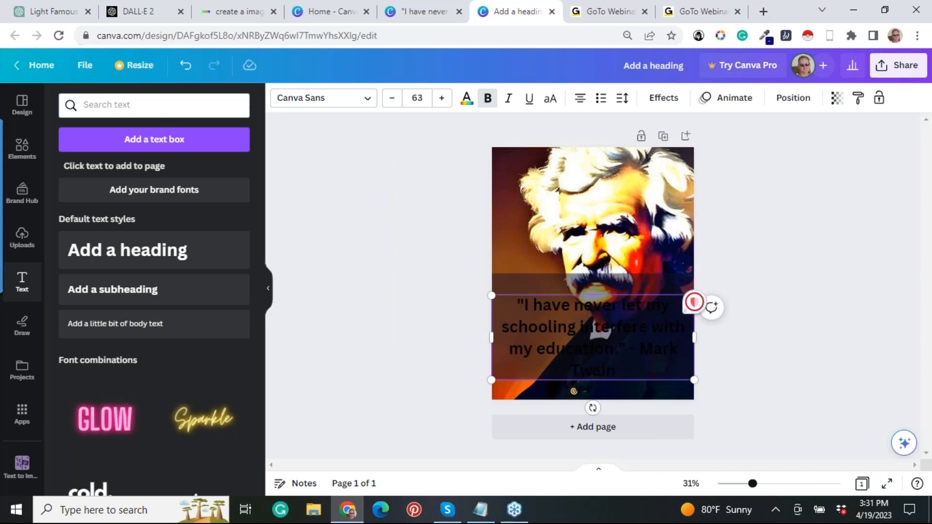
{"action": "double_click", "coordinate": [602, 375]}
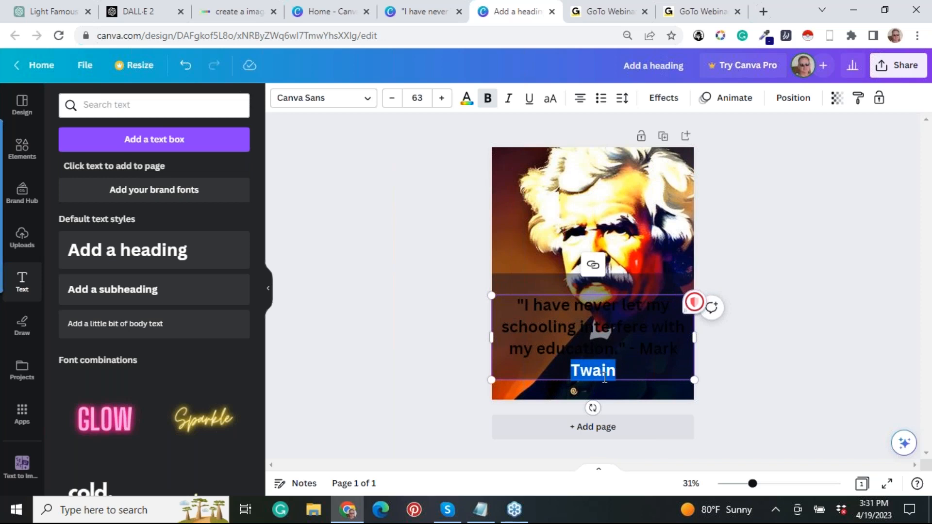
{"action": "left_click", "coordinate": [602, 375]}
Recolor the entire quote text white (#ffffff) from the document colors and deselect it.
{"action": "left_click_drag", "start_coordinate": [606, 381], "coordinate": [515, 290]}
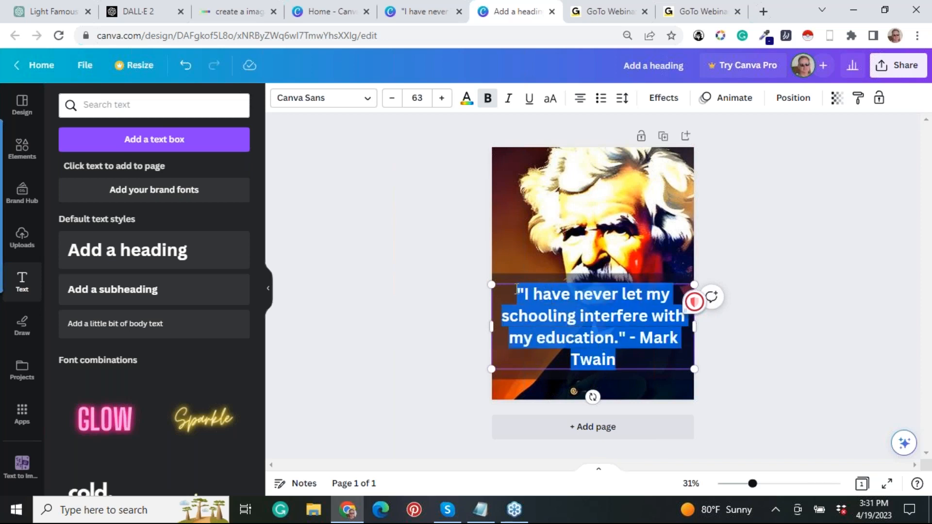
{"action": "left_click", "coordinate": [466, 98]}
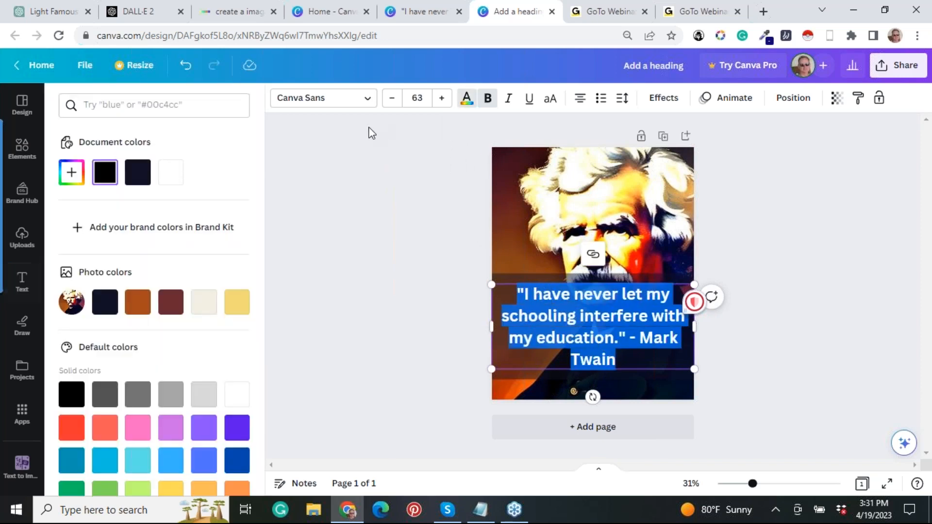
{"action": "left_click", "coordinate": [162, 182]}
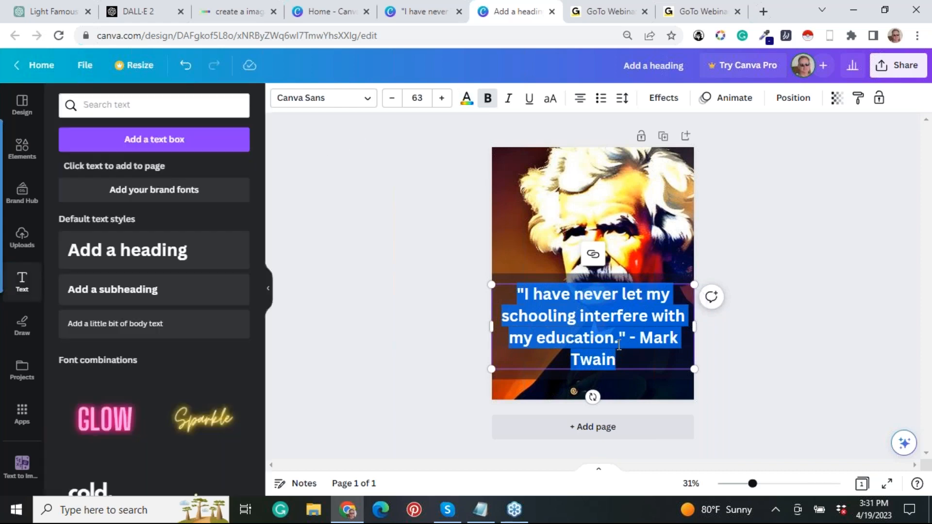
{"action": "left_click", "coordinate": [733, 391]}
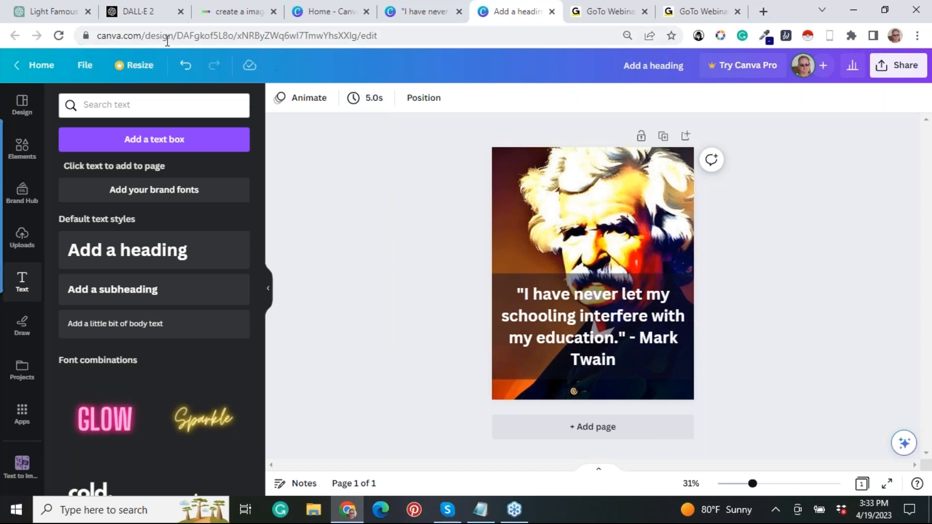
{"action": "left_click", "coordinate": [67, 16]}
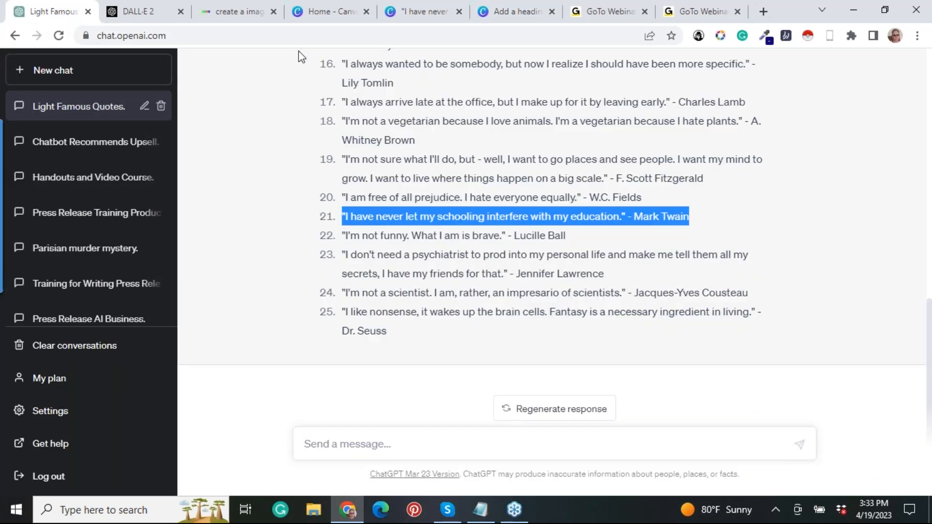
{"action": "left_click", "coordinate": [516, 15]}
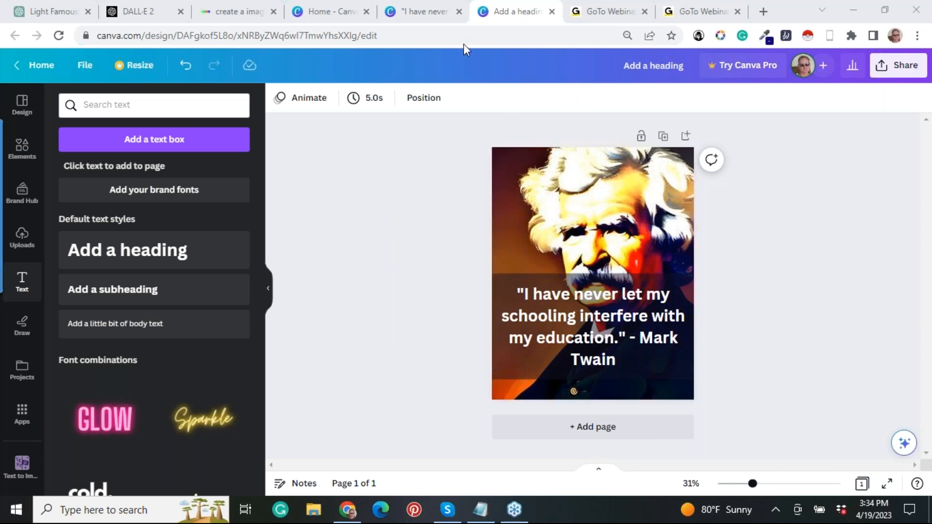
{"action": "left_click", "coordinate": [441, 16]}
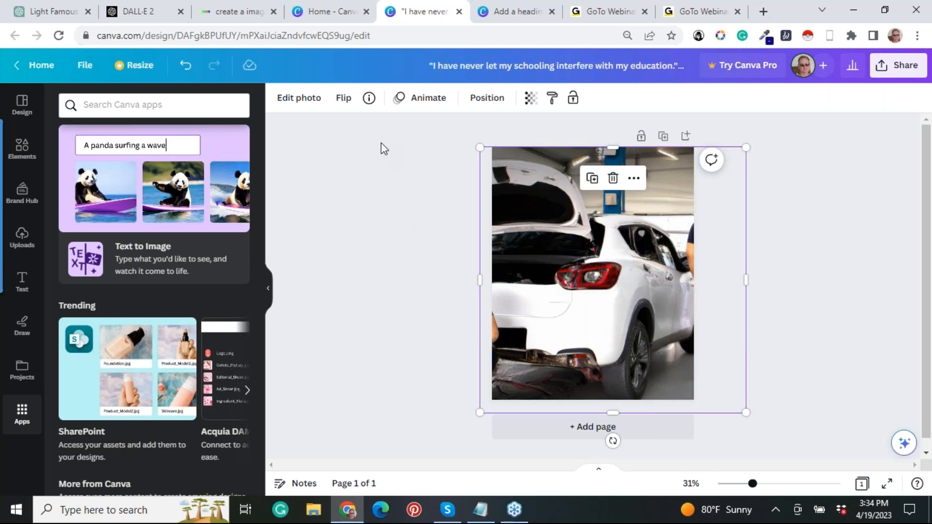
{"action": "left_click", "coordinate": [165, 19]}
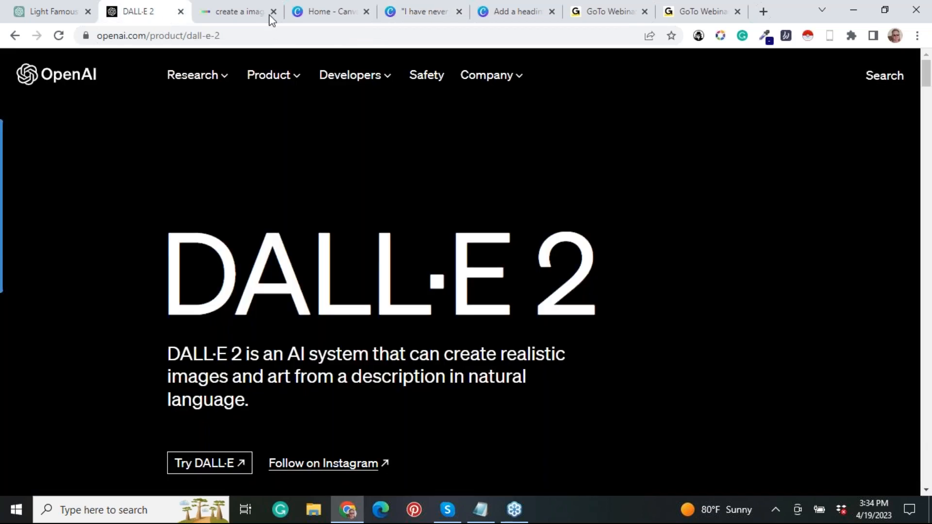
{"action": "left_click", "coordinate": [520, 14]}
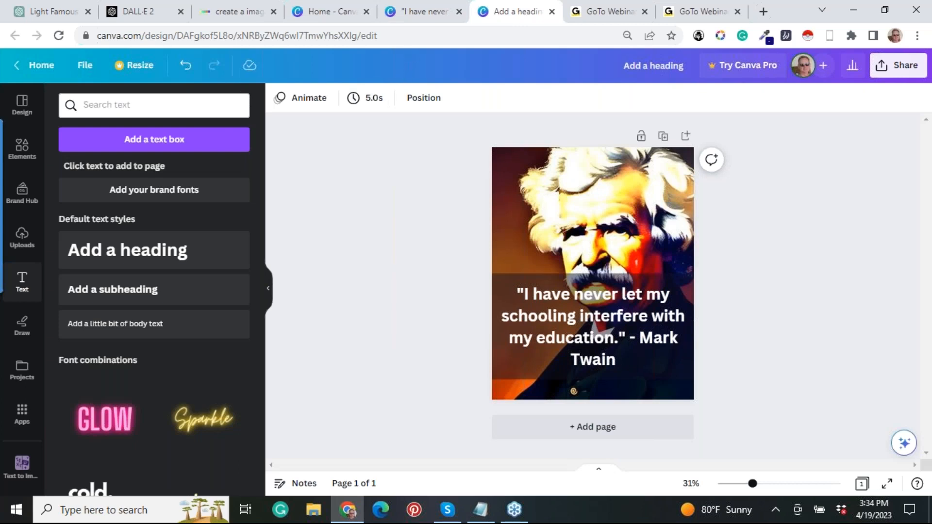
Switch to the design with the white car photo, open Text to Image and replace an example prompt with "cute cat".
{"action": "left_click", "coordinate": [421, 14]}
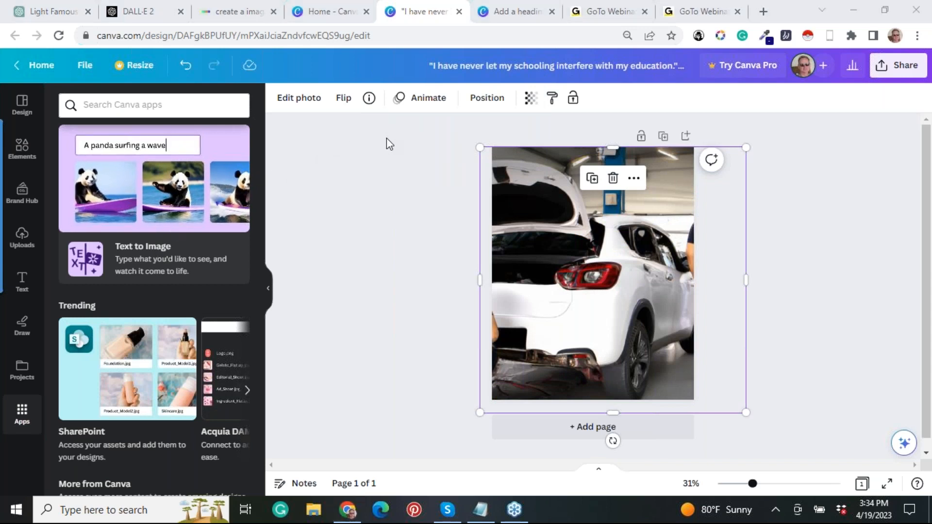
{"action": "left_click", "coordinate": [183, 260]}
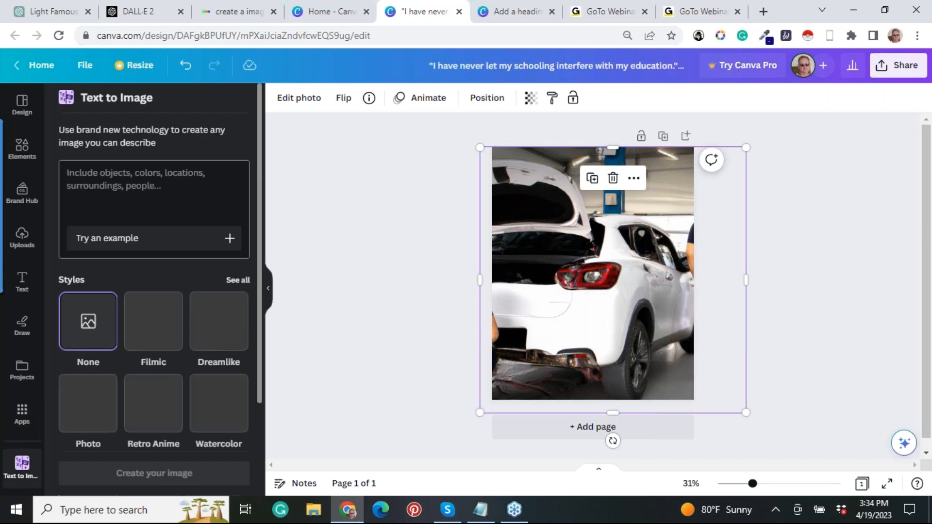
{"action": "left_click", "coordinate": [169, 237]}
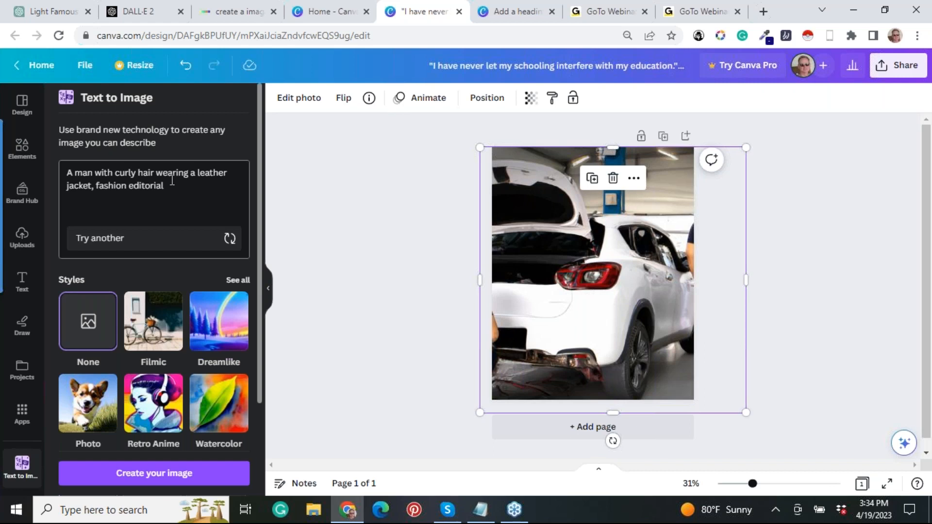
{"action": "left_click_drag", "start_coordinate": [172, 182], "coordinate": [63, 176]}
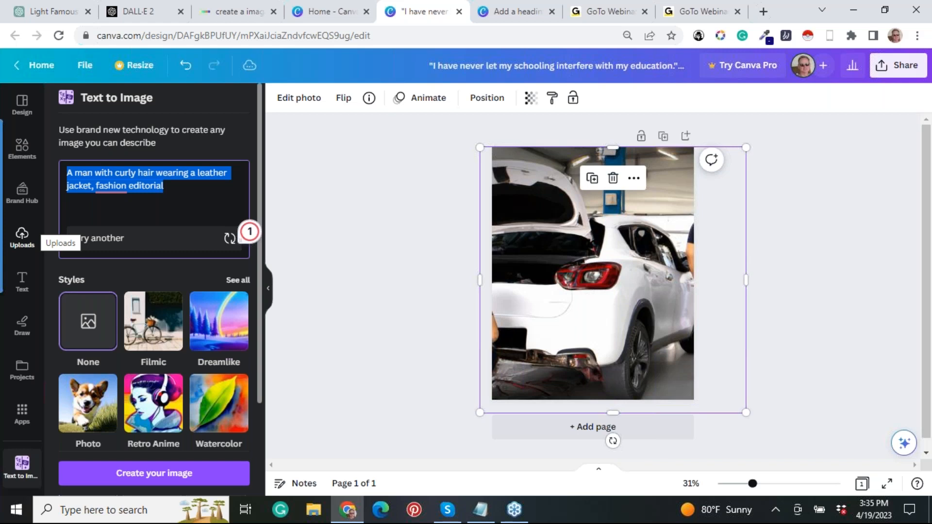
{"action": "type", "text": "cute cat"}
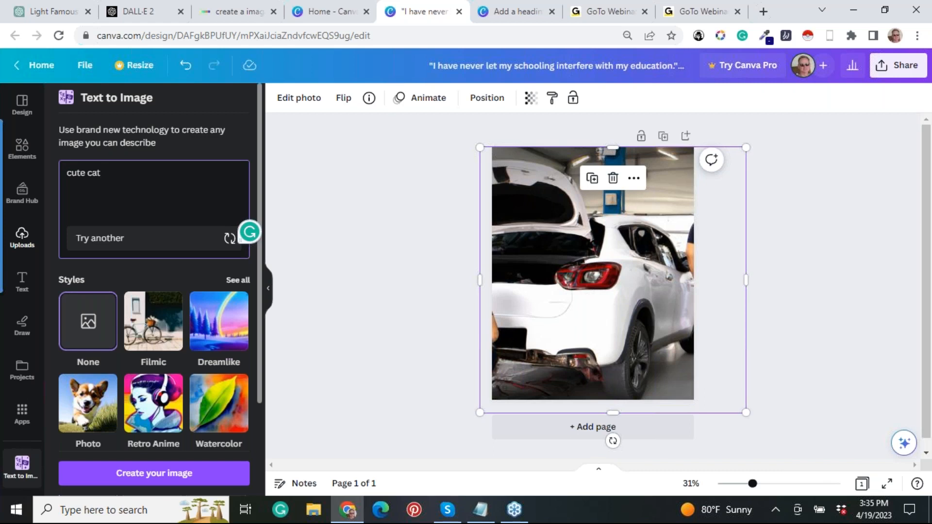
Rewrite the image prompt as "photo quality image of a cute cat or cute cats".
{"action": "key", "text": "BackSpace"}
{"action": "key", "text": "BackSpace"}
{"action": "key", "text": "BackSpace"}
{"action": "key", "text": "BackSpace"}
{"action": "key", "text": "BackSpace"}
{"action": "key", "text": "BackSpace"}
{"action": "key", "text": "BackSpace"}
{"action": "key", "text": "BackSpace"}
{"action": "type", "text": "photo quality image of a cute c"}
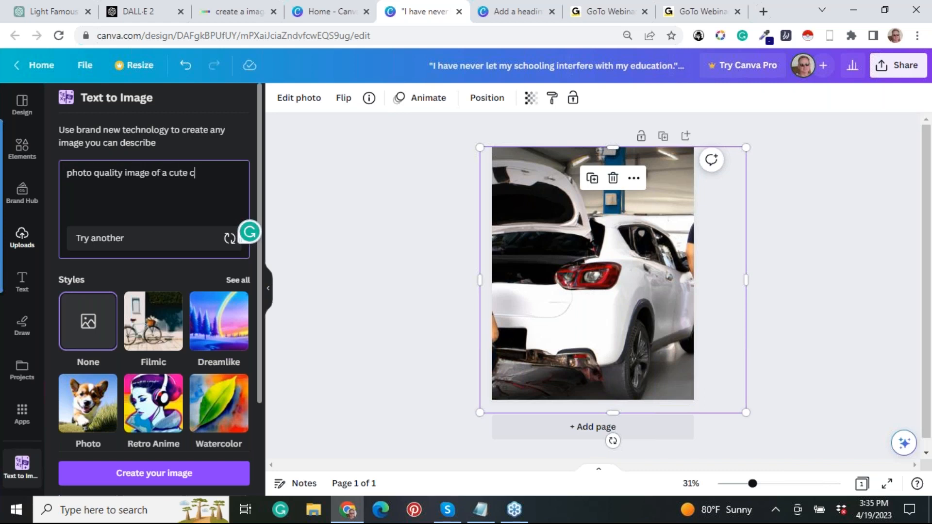
{"action": "type", "text": "at or cute cats. I want the cat to "}
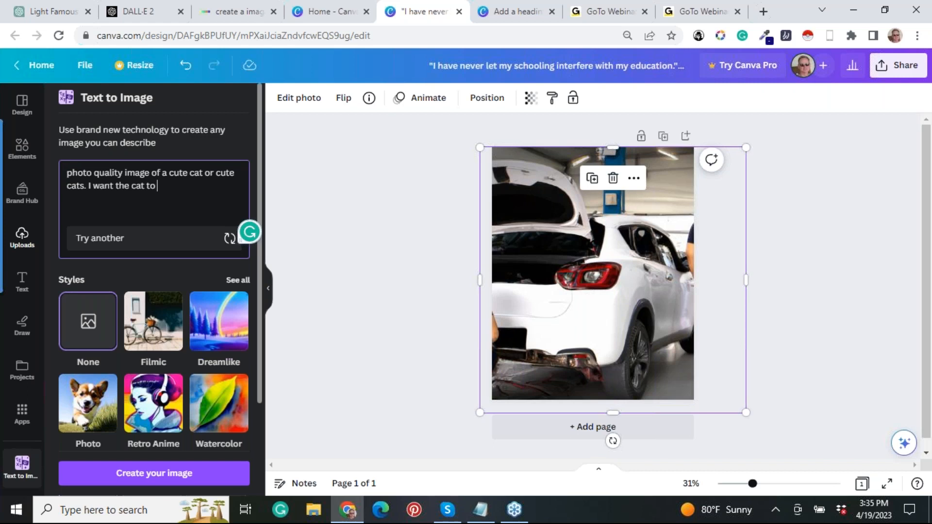
{"action": "type", "text": "fill up most of the image"}
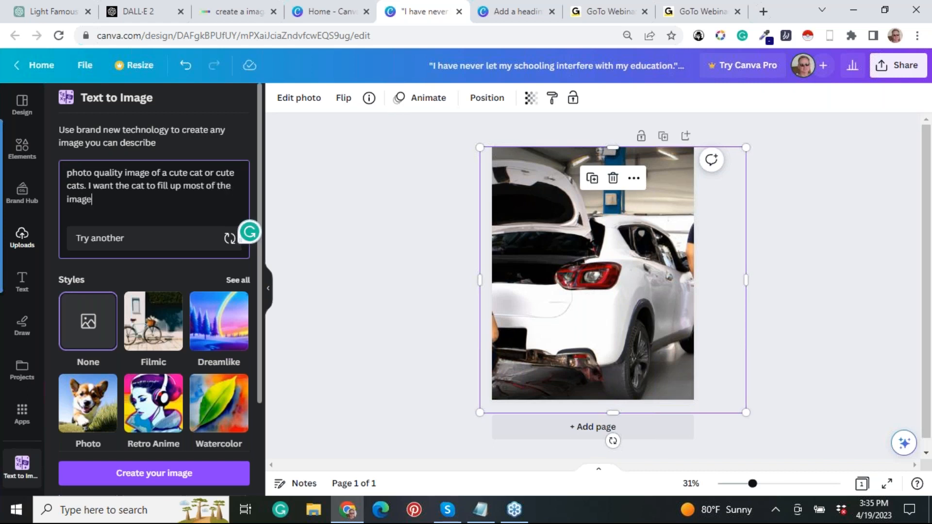
{"action": "type", "text": ". I also want the entire"}
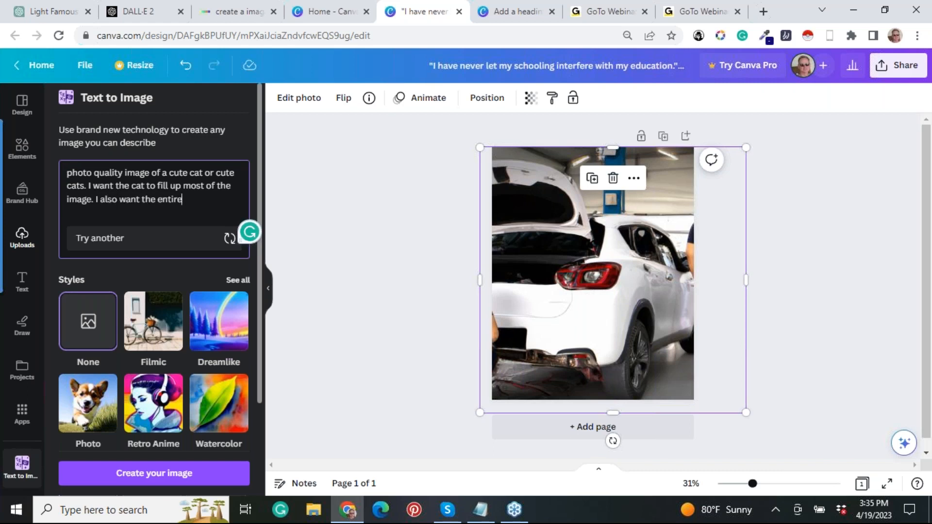
{"action": "type", "text": " image to be fairl"}
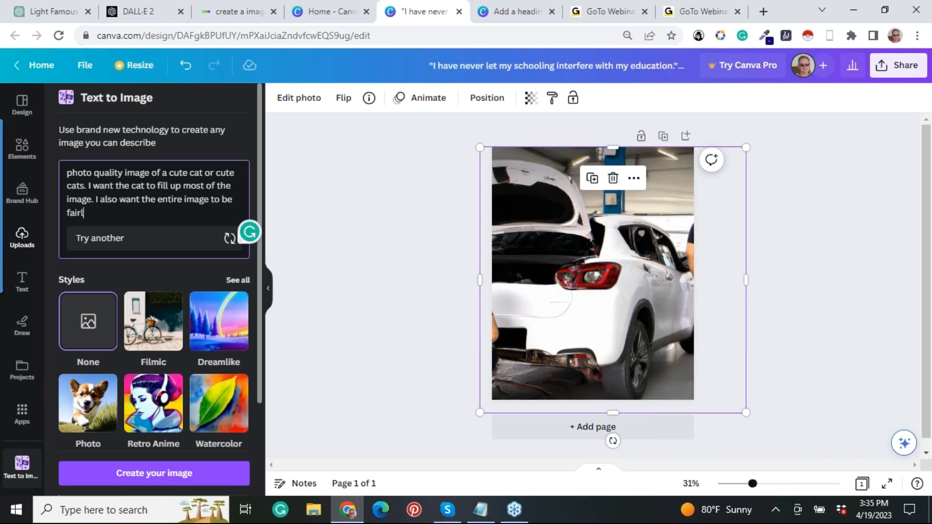
{"action": "type", "text": "y dark."}
Add "I want the cat to fill up most of the image. I also want the entire image to be fairly dark." and generate images.
{"action": "key", "text": "Return"}
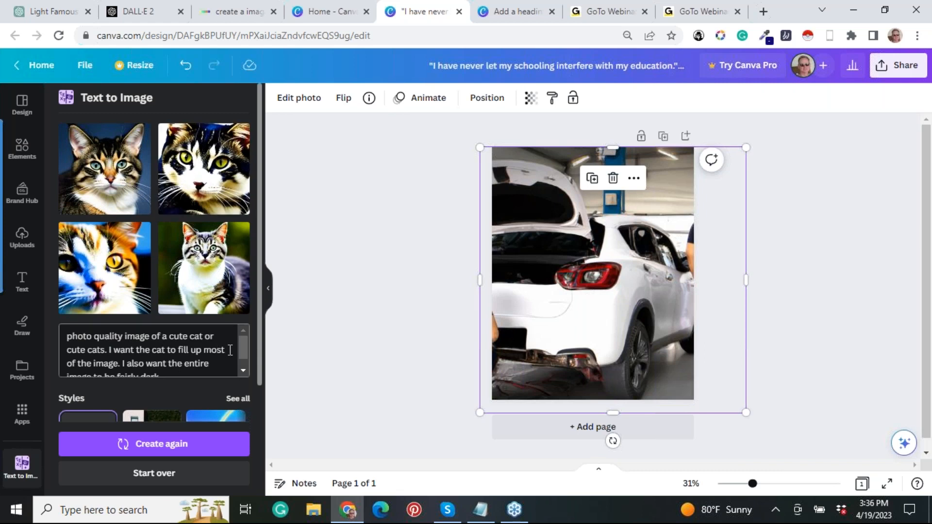
Insert "playing with a toy" after "a cute cat" in the image prompt.
{"action": "left_click_drag", "start_coordinate": [239, 350], "coordinate": [85, 336]}
{"action": "left_click", "coordinate": [149, 341]}
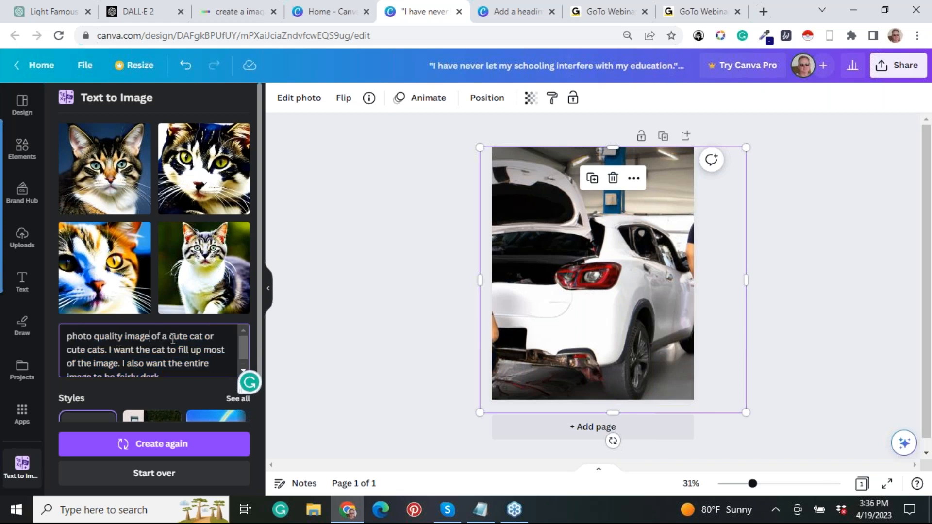
{"action": "left_click", "coordinate": [214, 337]}
{"action": "type", "text": "pl"}
{"action": "type", "text": "aying with "}
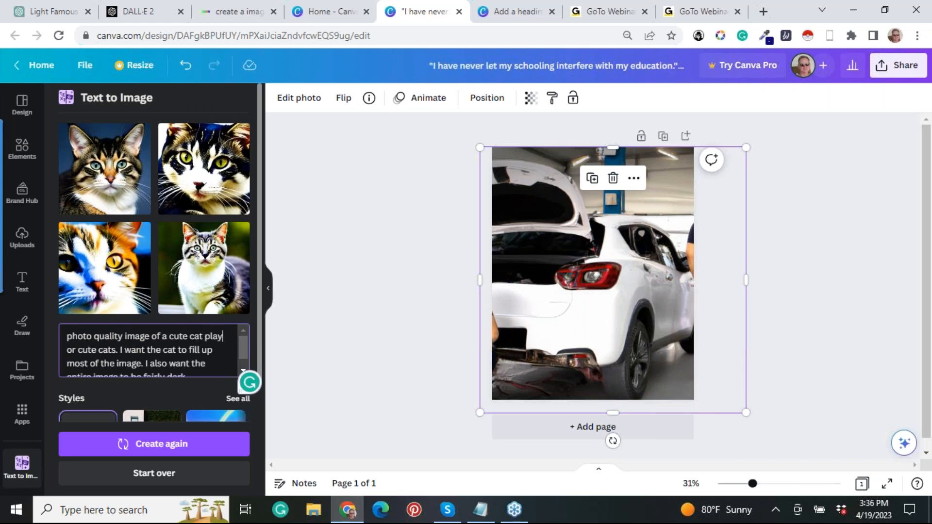
{"action": "type", "text": "a cat t"}
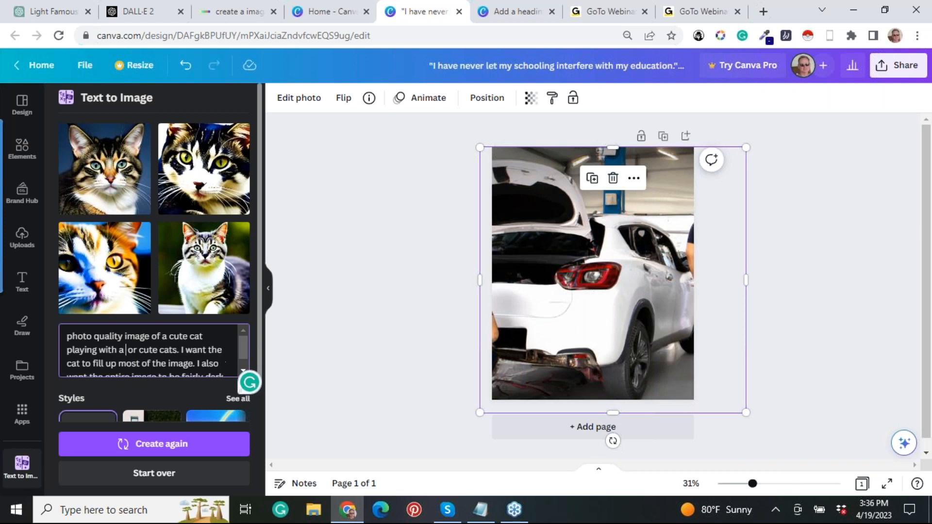
{"action": "key", "text": "BackSpace"}
{"action": "key", "text": "BackSpace"}
{"action": "key", "text": "BackSpace"}
{"action": "key", "text": "BackSpace"}
{"action": "key", "text": "BackSpace"}
{"action": "type", "text": "toy"}
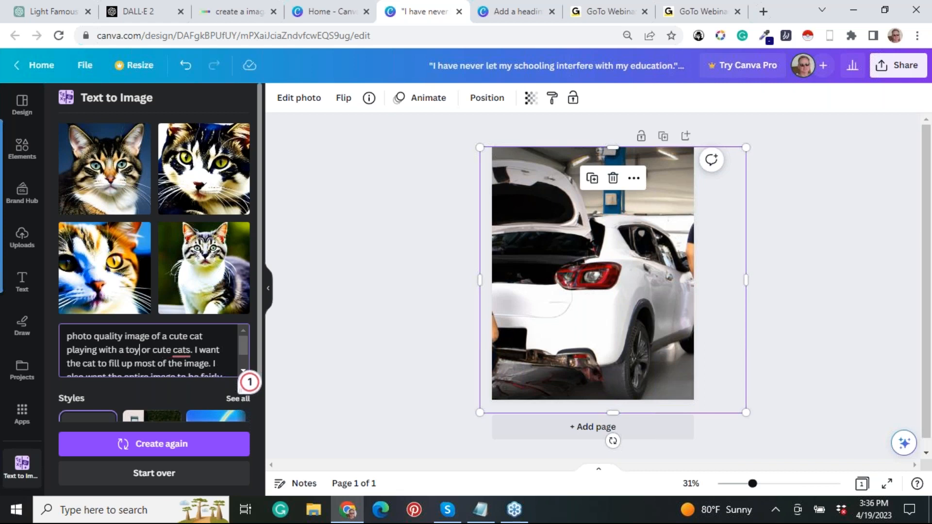
{"action": "type", "text": "."}
End the prompt's first sentence after "toy" with a period and delete "or cute cats".
{"action": "key", "text": "Delete"}
{"action": "key", "text": "Delete"}
{"action": "key", "text": "Delete"}
{"action": "key", "text": "Delete"}
{"action": "key", "text": "Delete"}
{"action": "key", "text": "Delete"}
{"action": "key", "text": "Delete"}
{"action": "key", "text": "Delete"}
{"action": "key", "text": "Delete"}
{"action": "key", "text": "Delete"}
{"action": "key", "text": "Delete"}
{"action": "key", "text": "Delete"}
{"action": "key", "text": "Delete"}
{"action": "key", "text": "Delete"}
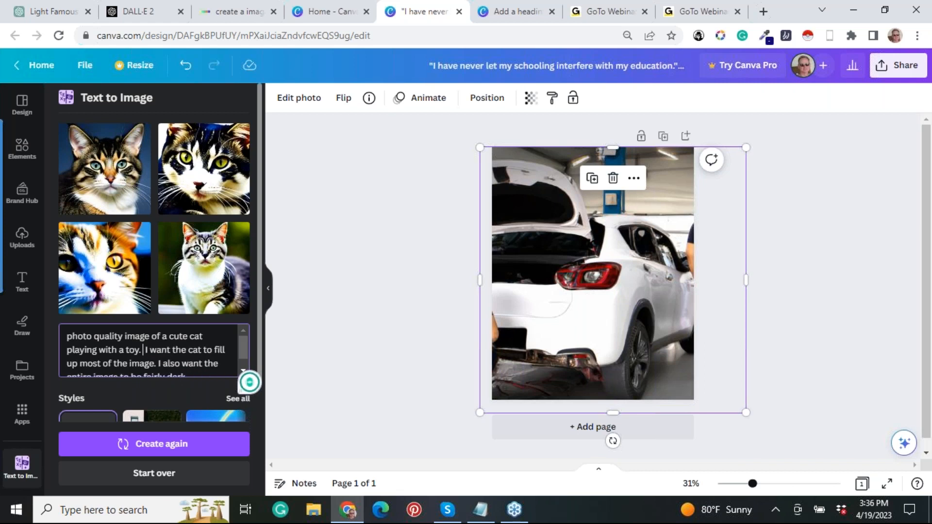
Delete the prompt sentence "I want the cat to fill up most of the image.".
{"action": "left_click", "coordinate": [157, 365]}
{"action": "key", "text": "BackSpace"}
{"action": "key", "text": "BackSpace"}
{"action": "key", "text": "BackSpace"}
{"action": "key", "text": "BackSpace"}
{"action": "key", "text": "BackSpace"}
{"action": "key", "text": "BackSpace"}
{"action": "key", "text": "BackSpace"}
{"action": "key", "text": "BackSpace"}
{"action": "key", "text": "BackSpace"}
{"action": "key", "text": "BackSpace"}
{"action": "key", "text": "BackSpace"}
{"action": "key", "text": "BackSpace"}
{"action": "key", "text": "BackSpace"}
{"action": "key", "text": "BackSpace"}
{"action": "key", "text": "BackSpace"}
{"action": "key", "text": "BackSpace"}
{"action": "key", "text": "BackSpace"}
{"action": "key", "text": "BackSpace"}
{"action": "key", "text": "BackSpace"}
{"action": "key", "text": "BackSpace"}
{"action": "key", "text": "BackSpace"}
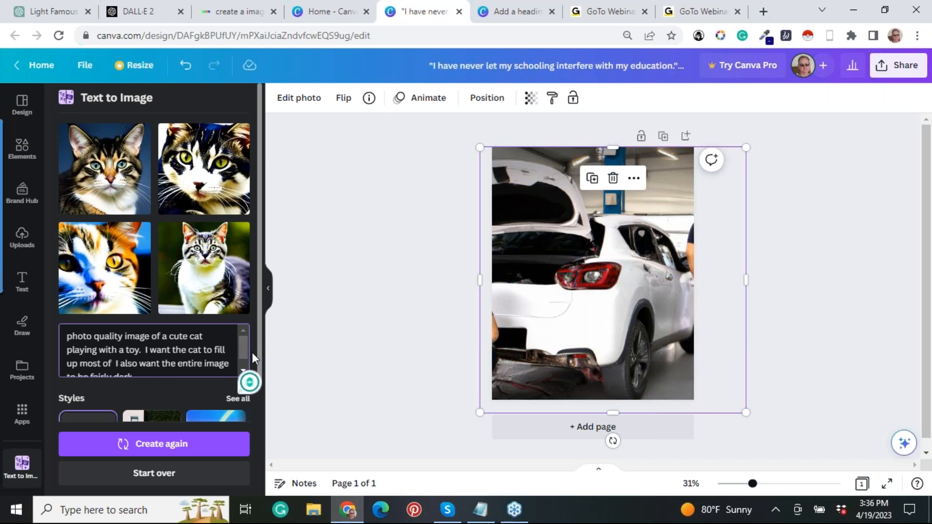
{"action": "key", "text": "BackSpace"}
{"action": "key", "text": "BackSpace"}
{"action": "key", "text": "BackSpace"}
{"action": "key", "text": "BackSpace"}
{"action": "key", "text": "BackSpace"}
{"action": "key", "text": "BackSpace"}
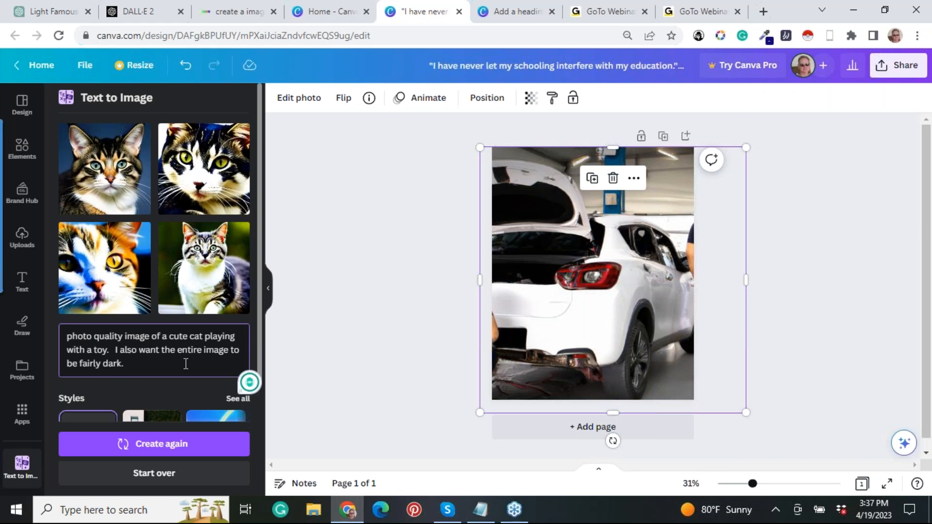
Generate two successive sets of images from the shortened prompt about a cute cat playing with a toy.
{"action": "key", "text": "Return"}
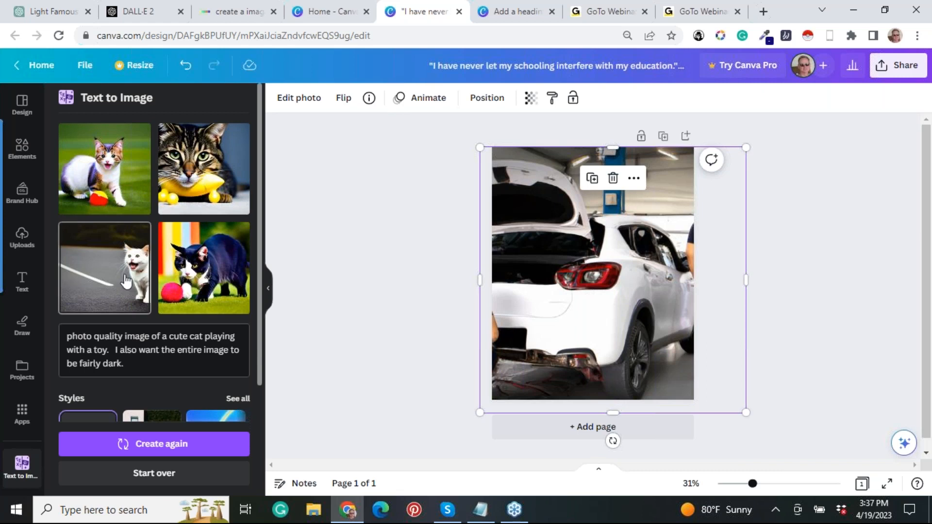
{"action": "left_click", "coordinate": [148, 366]}
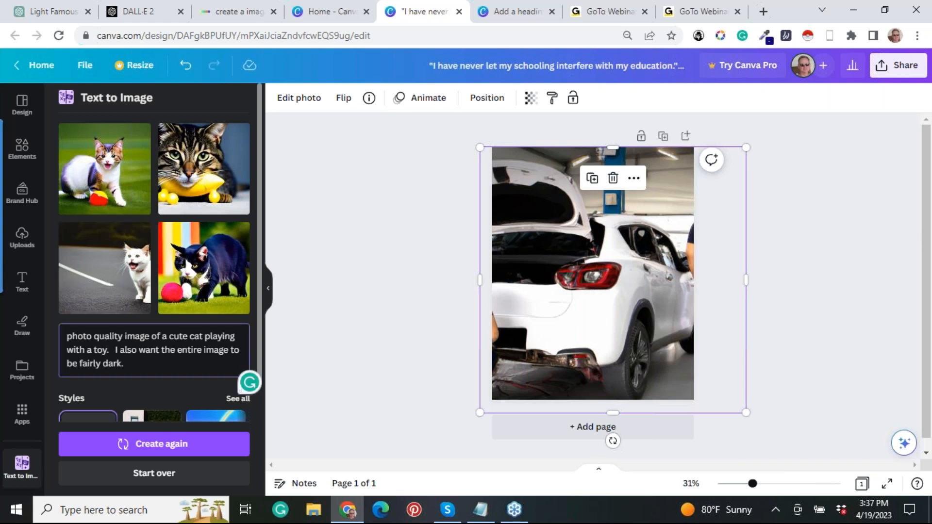
{"action": "key", "text": "Return"}
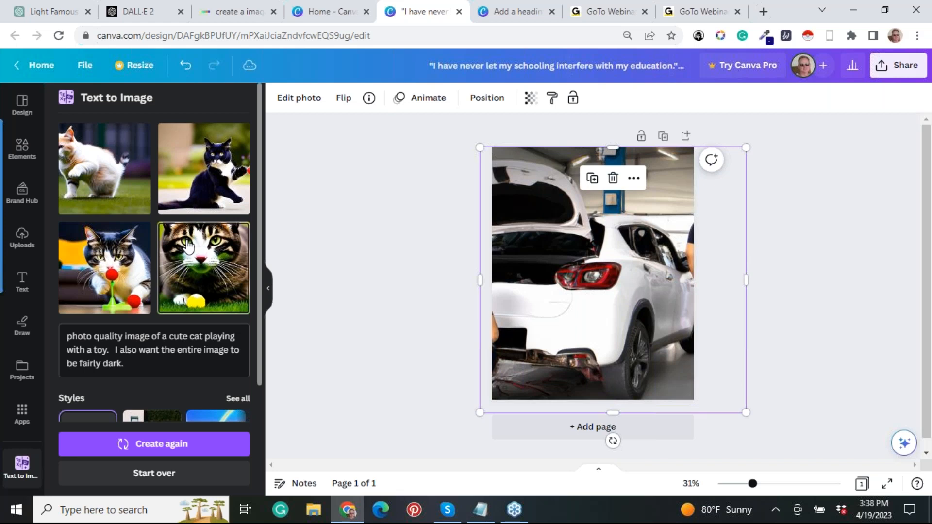
Switch to the ChatGPT quotes chat and begin a new message with "I want 10 short sentences".
{"action": "left_click", "coordinate": [52, 14]}
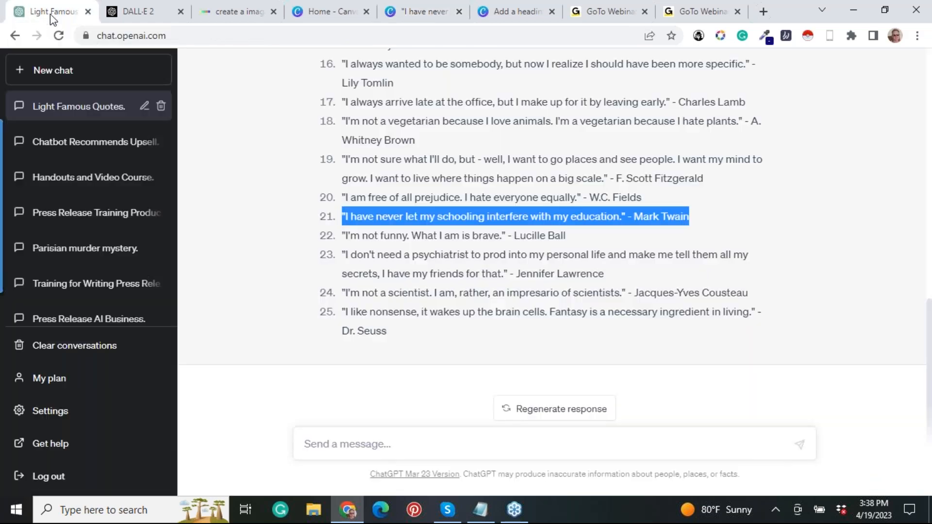
{"action": "left_click", "coordinate": [413, 141]}
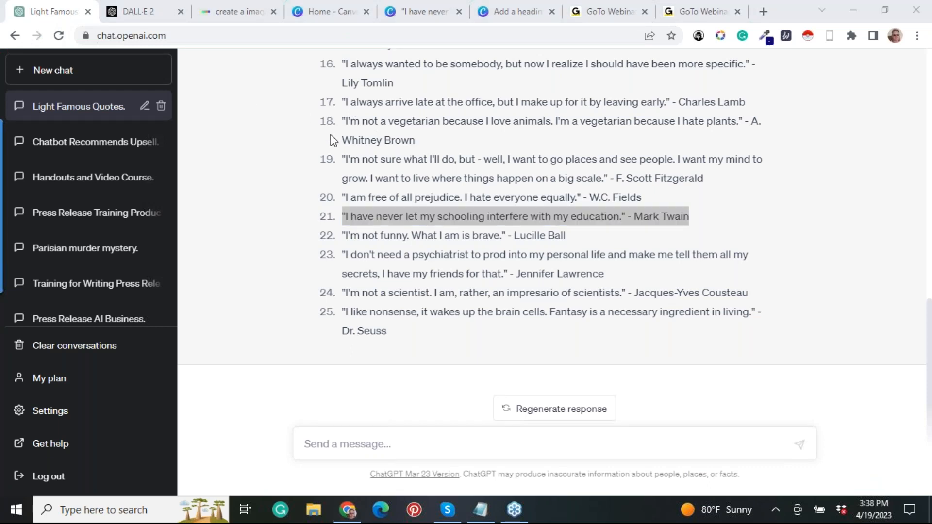
{"action": "left_click", "coordinate": [457, 443]}
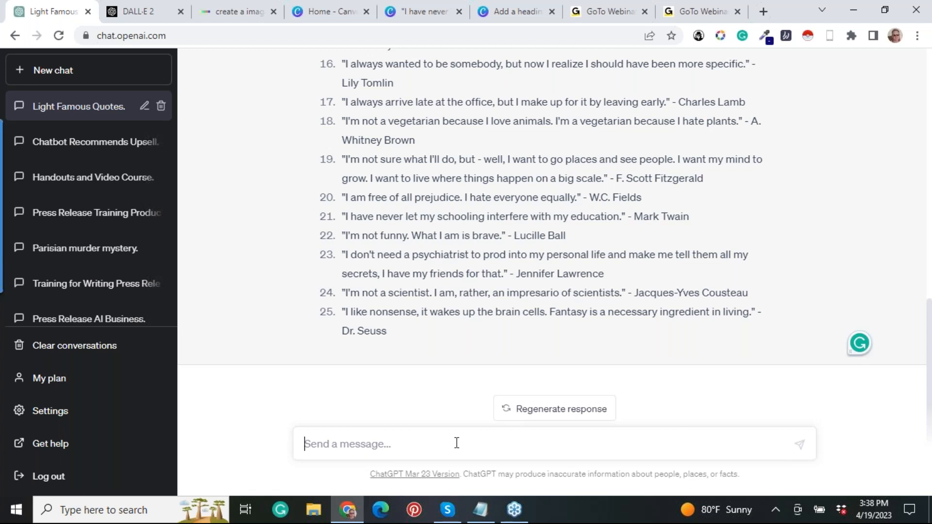
{"action": "left_click", "coordinate": [858, 155]}
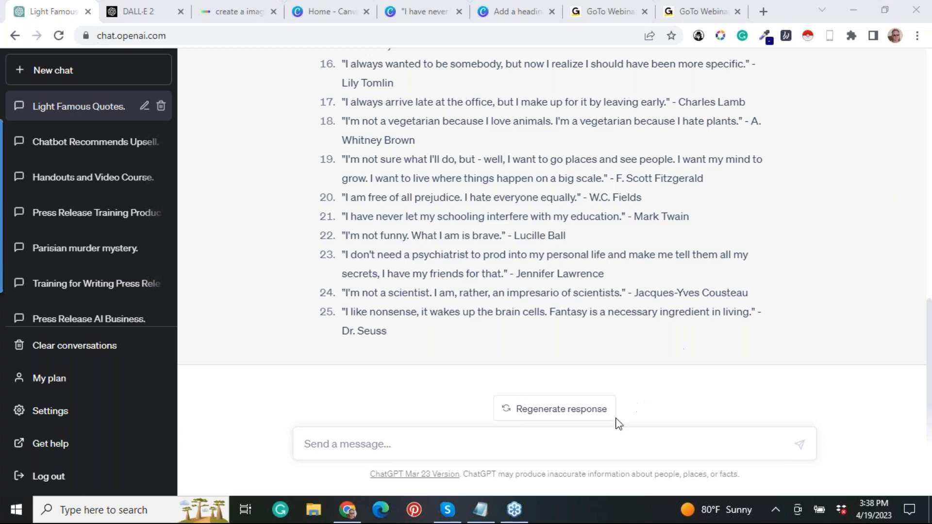
{"action": "left_click", "coordinate": [546, 447]}
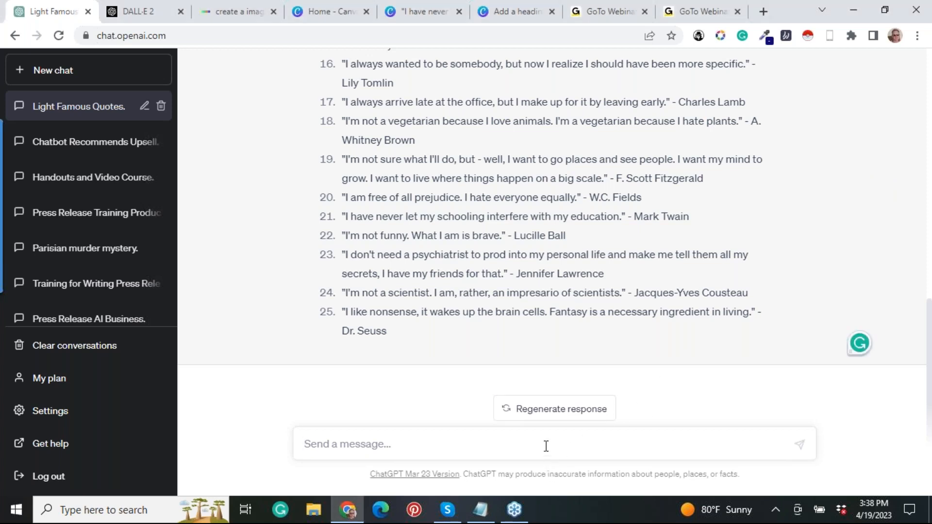
{"action": "type", "text": "I want a"}
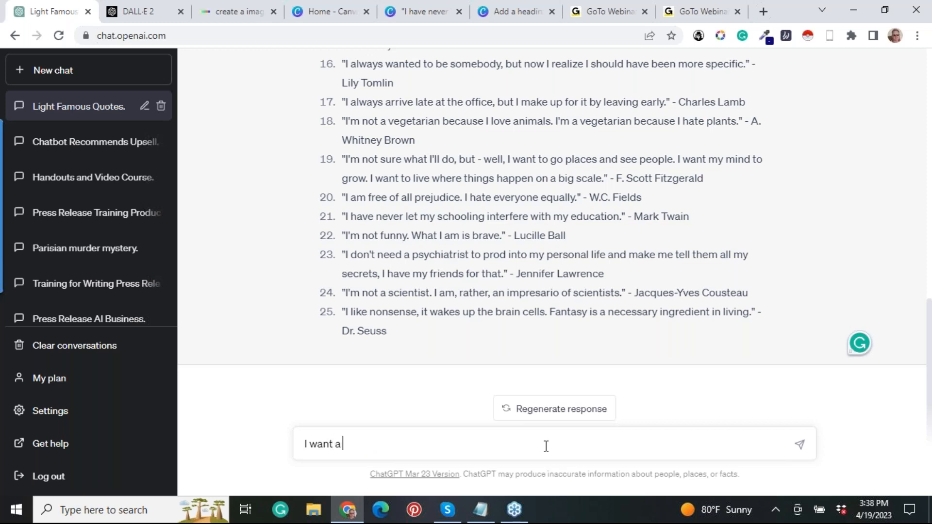
{"action": "key", "text": "BackSpace"}
{"action": "type", "text": "10 short sente"}
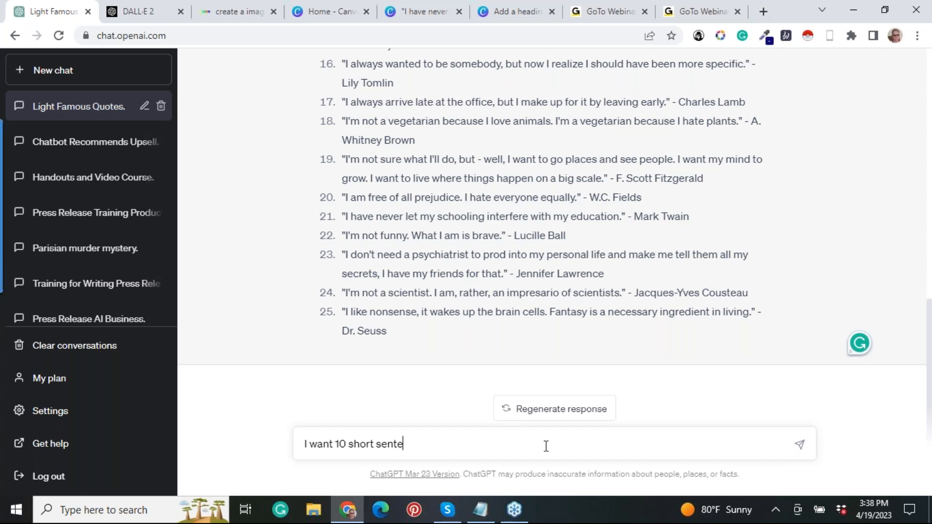
{"action": "type", "text": "nces from the POV o"}
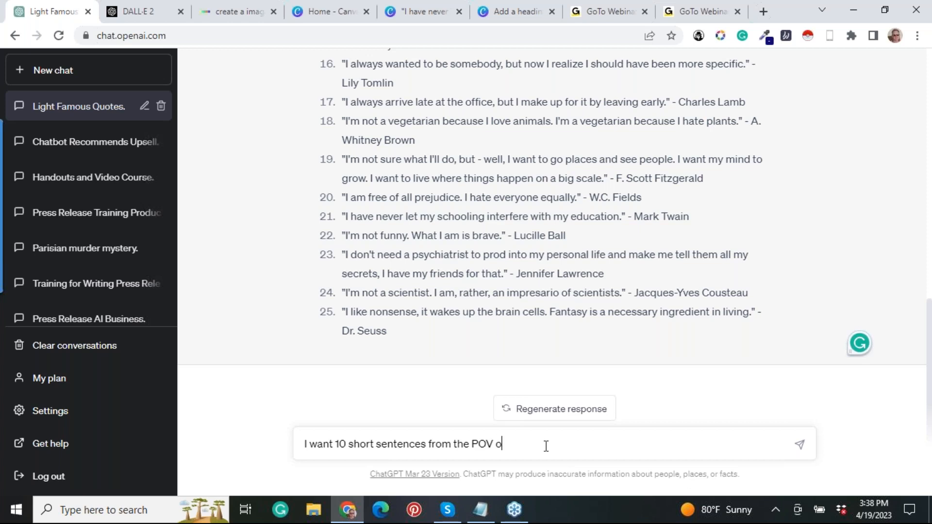
{"action": "type", "text": "f cat. Preten"}
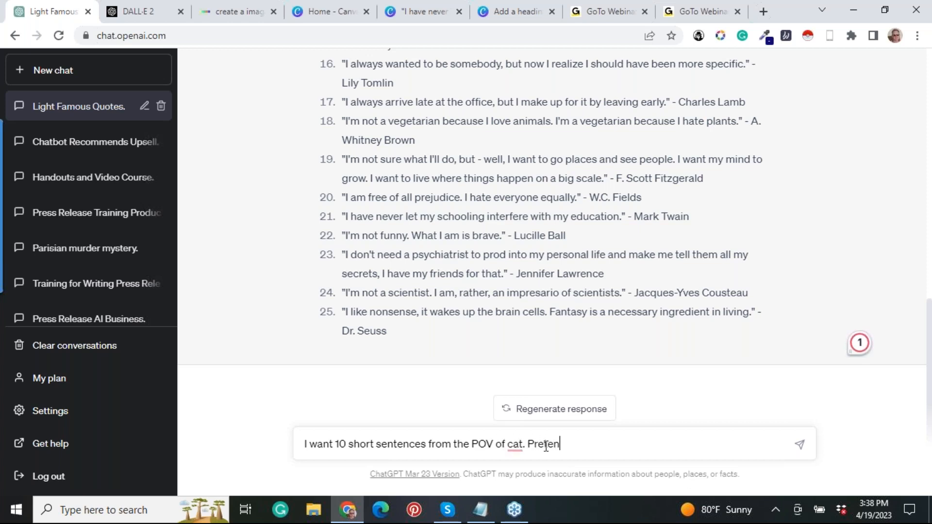
{"action": "type", "text": "d the cat said these. I want these to be funny, qui"}
Continue the message with "from the POV of cat. Pretend the cat said these. I want these to be funny, quirky,".
{"action": "key", "text": "BackSpace"}
{"action": "type", "text": "rky,"}
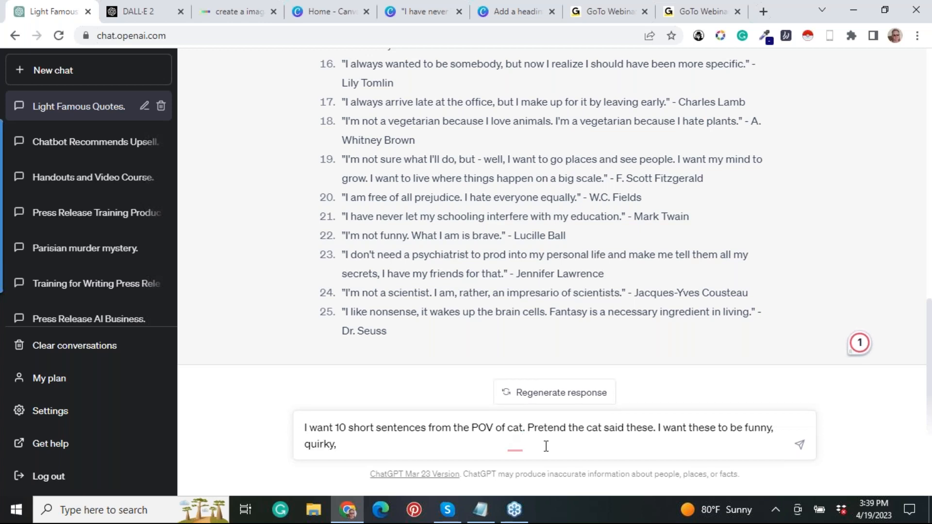
Finish the message with "safe, non-political, non anything else that my trigger someone.", correcting the spelling of "someone".
{"action": "type", "text": "safe, non-political, non-"}
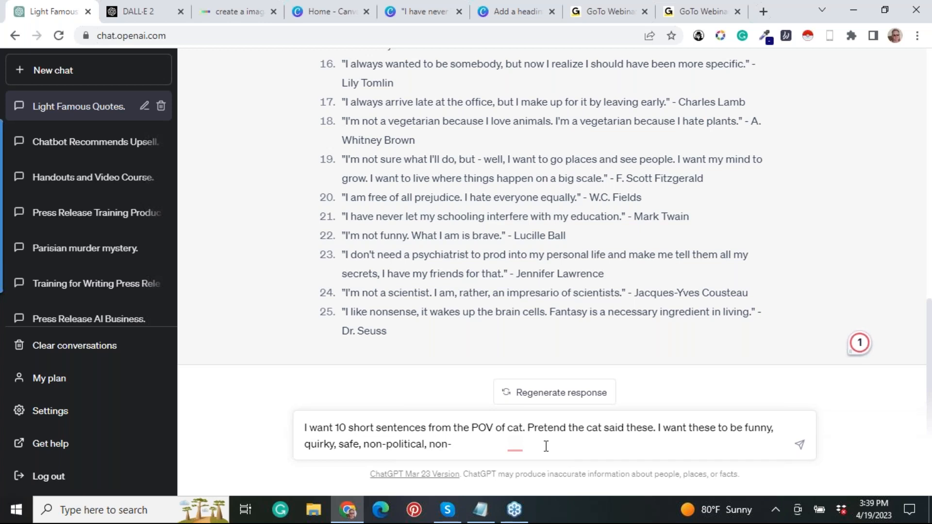
{"action": "key", "text": "BackSpace"}
{"action": "type", "text": " anything else that my "}
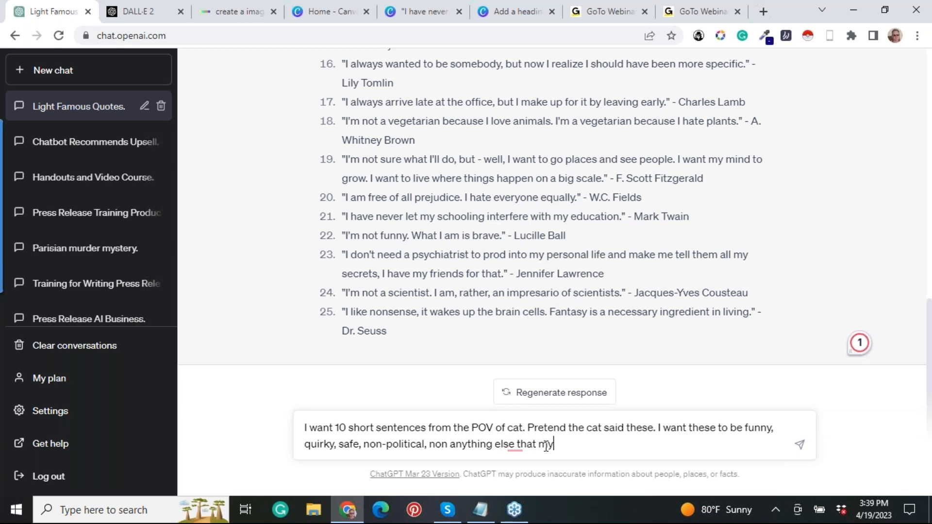
{"action": "type", "text": "trigger somone."}
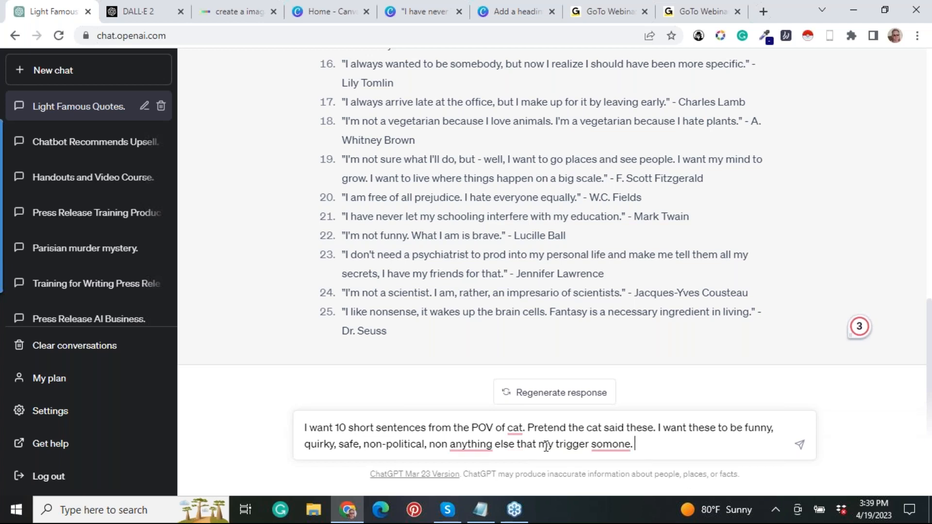
{"action": "key", "text": "BackSpace"}
{"action": "key", "text": "BackSpace"}
{"action": "key", "text": "BackSpace"}
{"action": "key", "text": "BackSpace"}
{"action": "type", "text": "eone."}
Correct the message to read "POV of a cat" and "might trigger someone", and try to send it.
{"action": "mouse_move", "coordinate": [516, 422]}
{"action": "left_click", "coordinate": [507, 428]}
{"action": "type", "text": "a"}
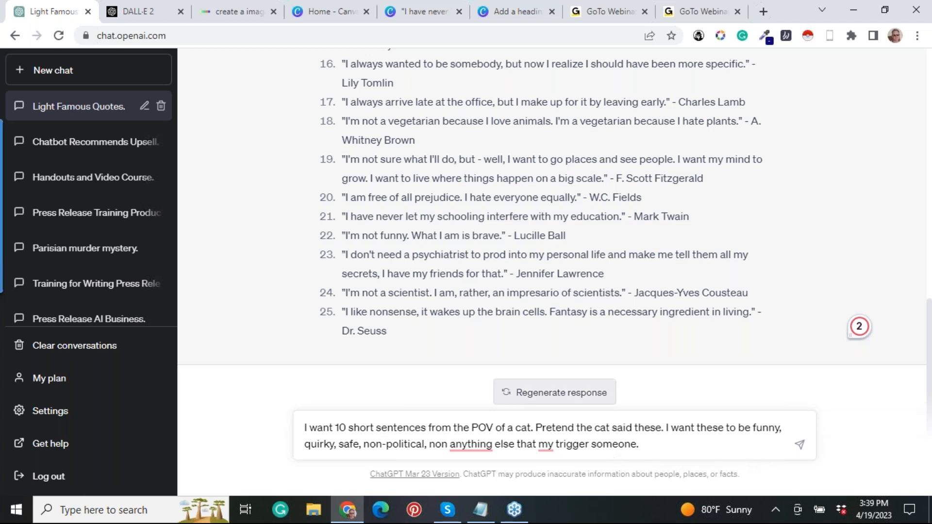
{"action": "left_click", "coordinate": [553, 444]}
{"action": "key", "text": "BackSpace"}
{"action": "type", "text": "ight"}
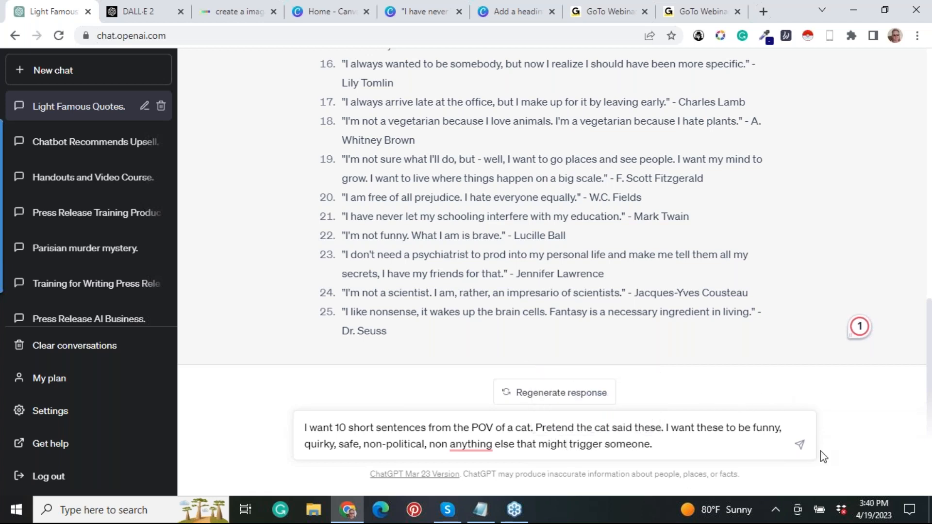
{"action": "left_click", "coordinate": [800, 446]}
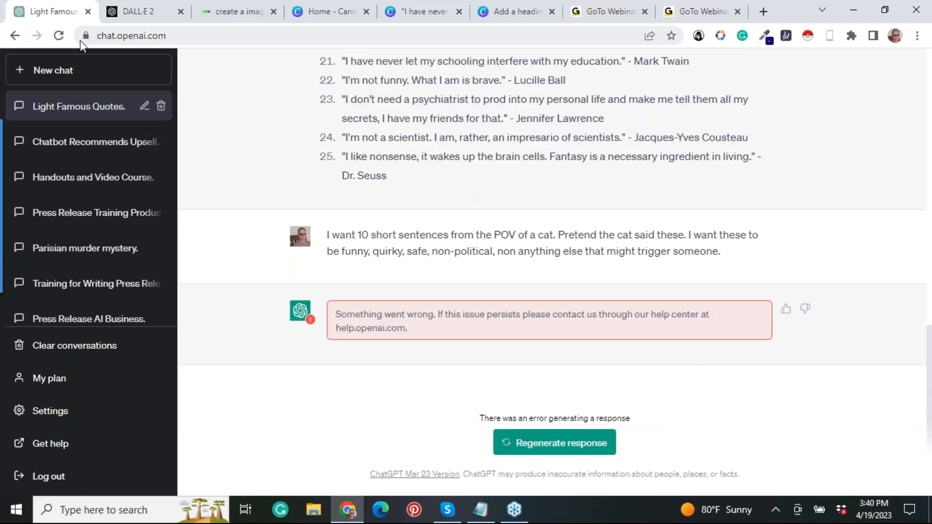
Reload ChatGPT and begin a new chat message with "I want 10 short sentences that a cat who could talk might say. I want these".
{"action": "left_click", "coordinate": [58, 35]}
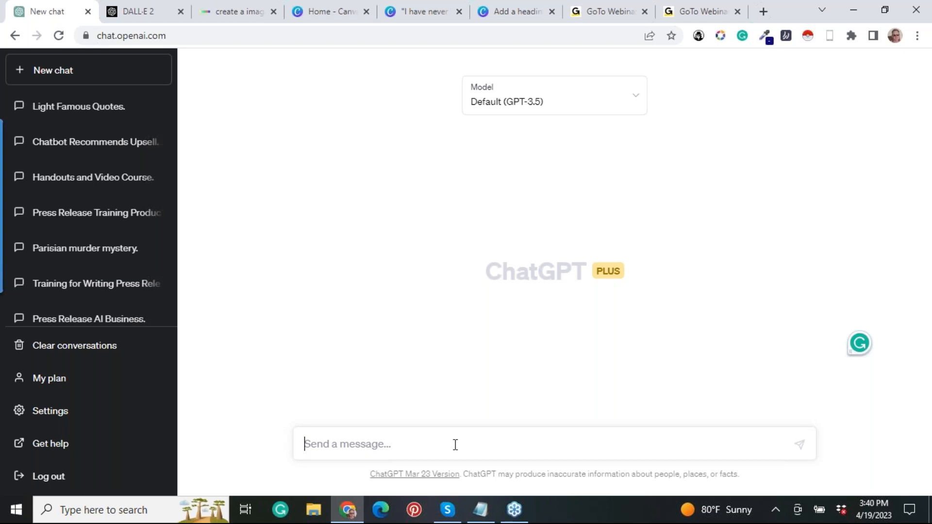
{"action": "type", "text": "I want"}
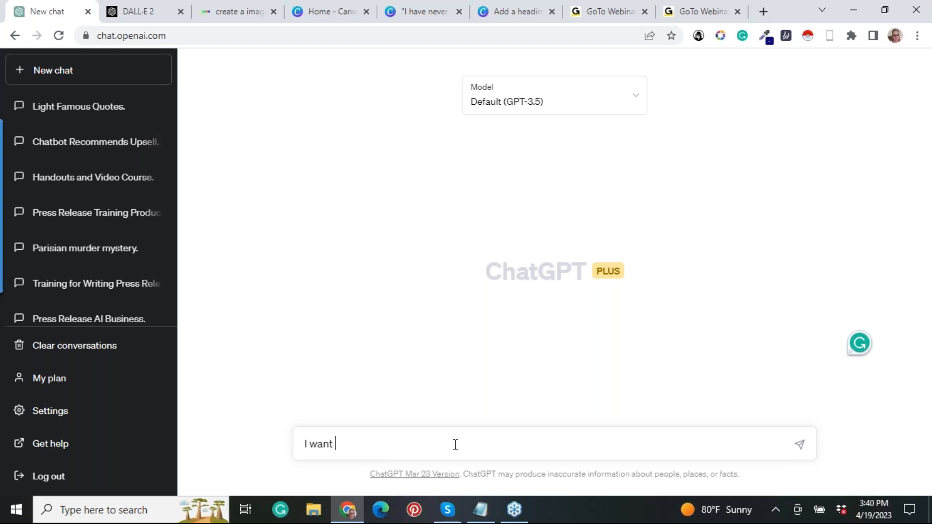
{"action": "type", "text": "10 short sentences that "}
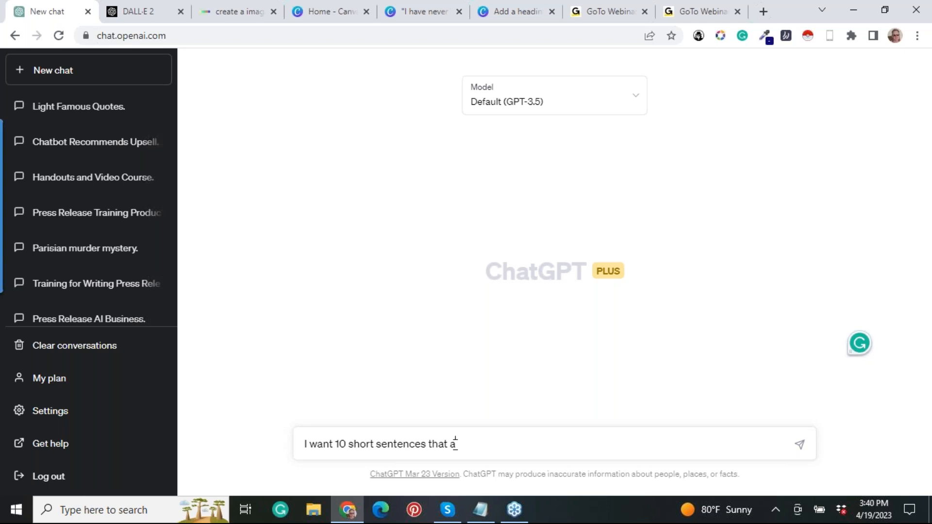
{"action": "type", "text": "a cat who"}
{"action": "type", "text": " could ta"}
{"action": "type", "text": "k"}
{"action": "type", "text": "k m"}
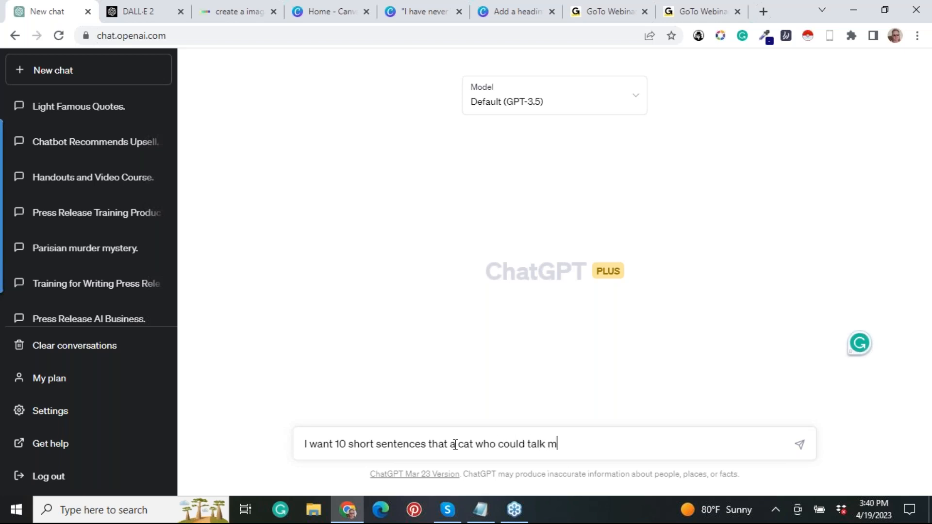
{"action": "type", "text": "ight say. I want the"}
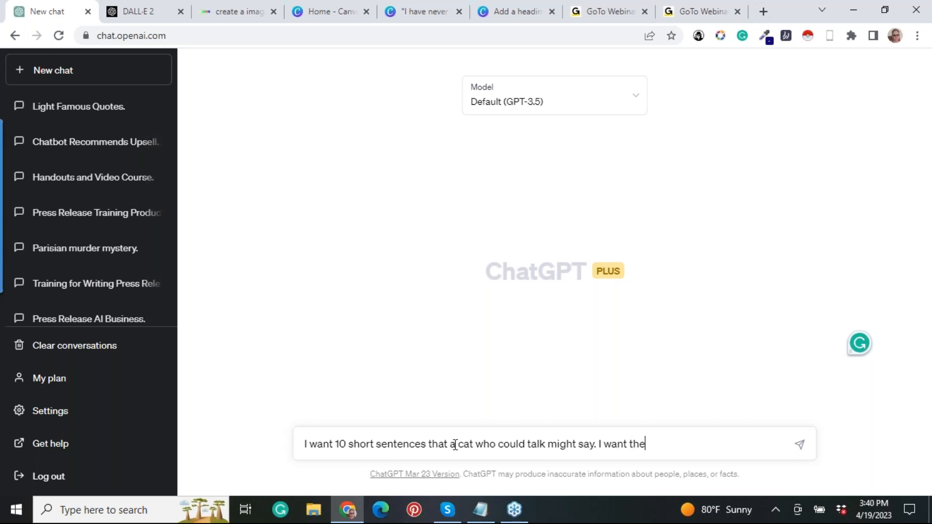
{"action": "type", "text": "se to be light."}
Complete the message with "to be light, funny, quirky, non-political, non-threatening, non-triggering." and send it.
{"action": "key", "text": "BackSpace"}
{"action": "type", "text": ", funny, "}
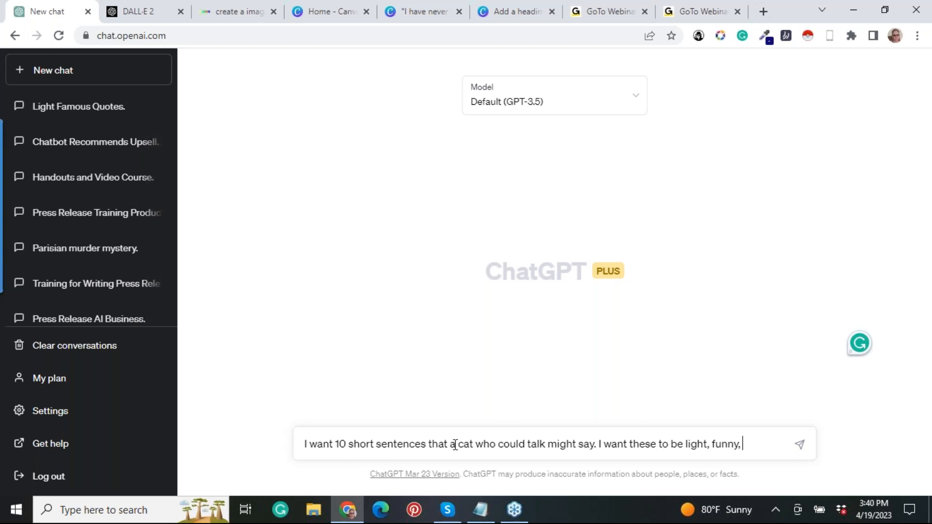
{"action": "type", "text": "quirky, no"}
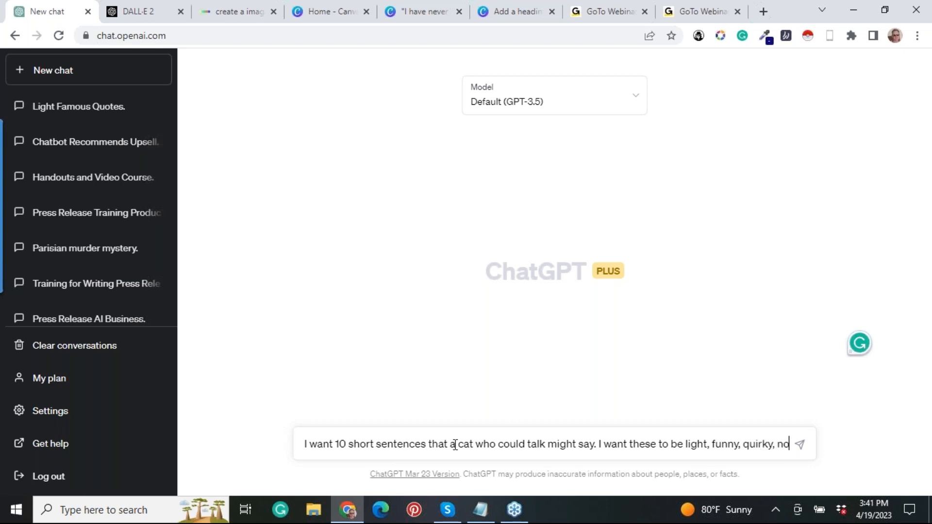
{"action": "type", "text": "n-p"}
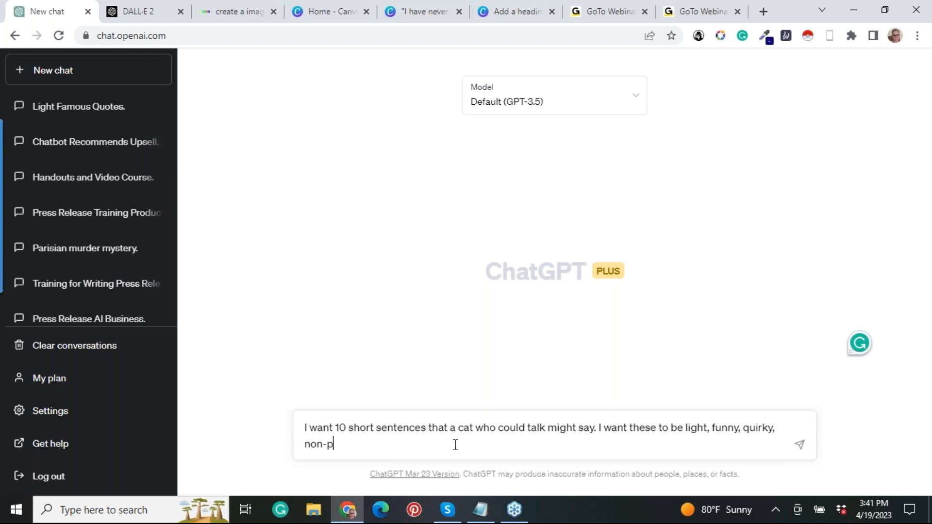
{"action": "type", "text": "olitical, non-threatening, non-triggering."}
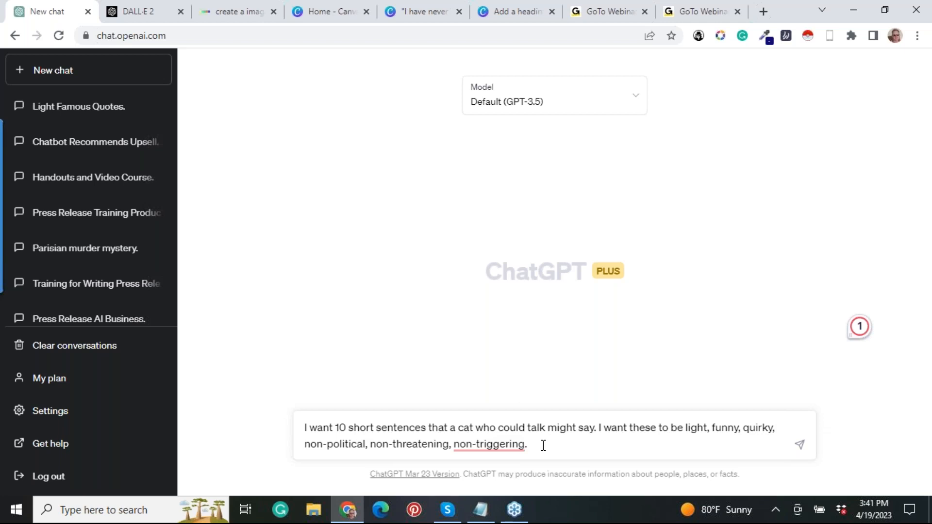
{"action": "key", "text": "Return"}
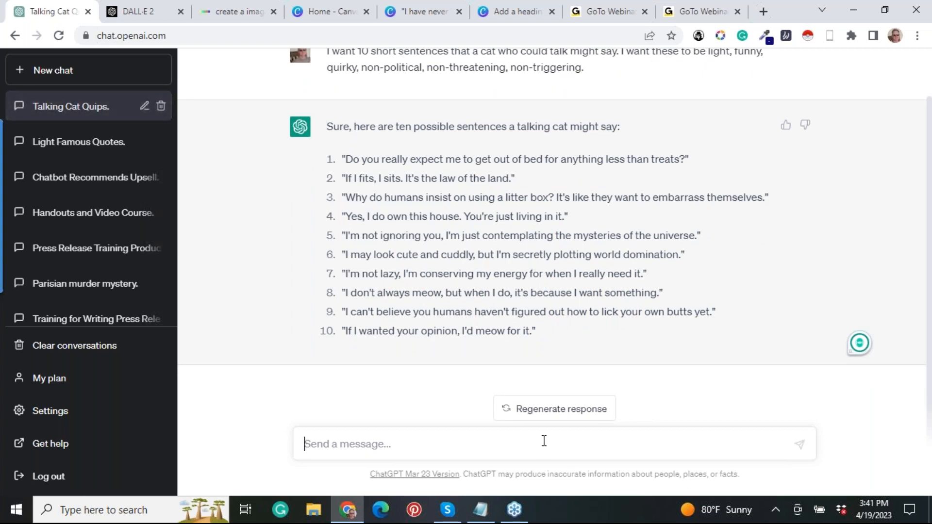
Copy the sentence "I may look cute and cuddly, but I'm secretly plotting world domination." from the reply.
{"action": "left_click", "coordinate": [803, 92]}
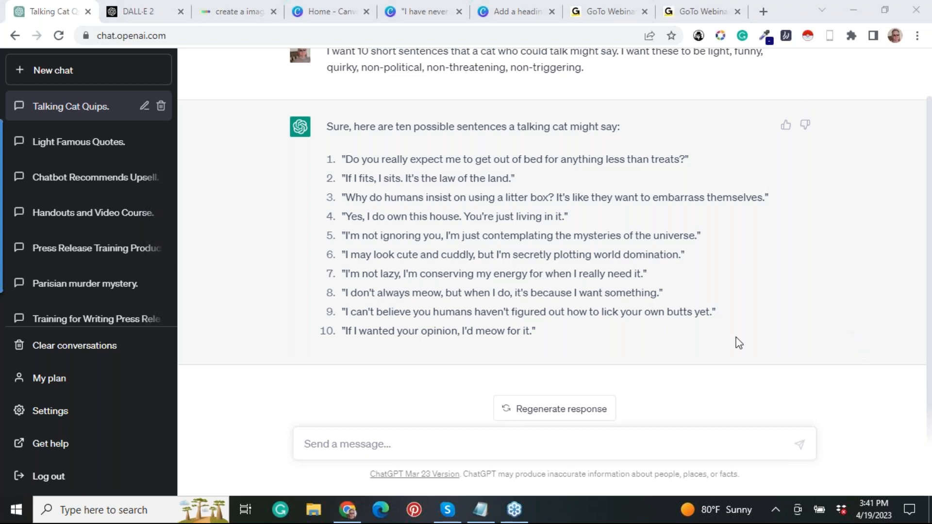
{"action": "left_click_drag", "start_coordinate": [689, 159], "coordinate": [345, 167]}
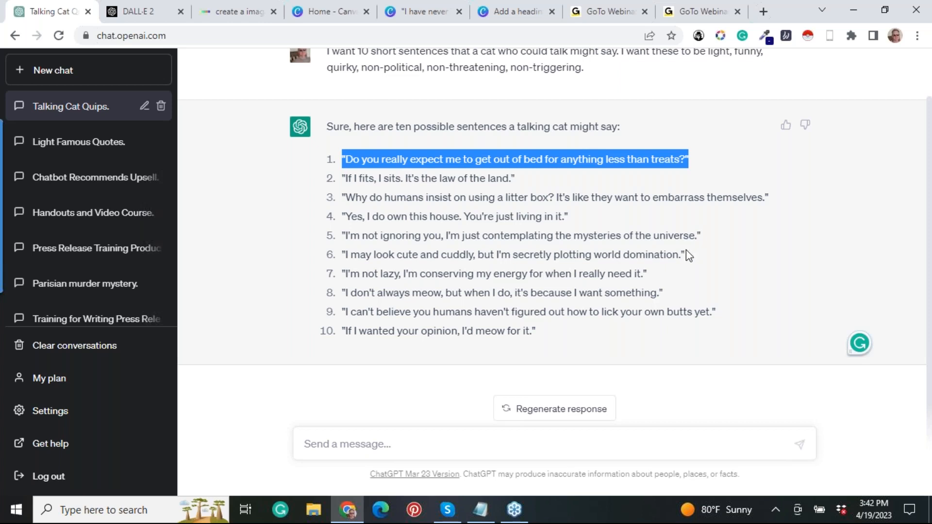
{"action": "left_click_drag", "start_coordinate": [686, 250], "coordinate": [341, 257]}
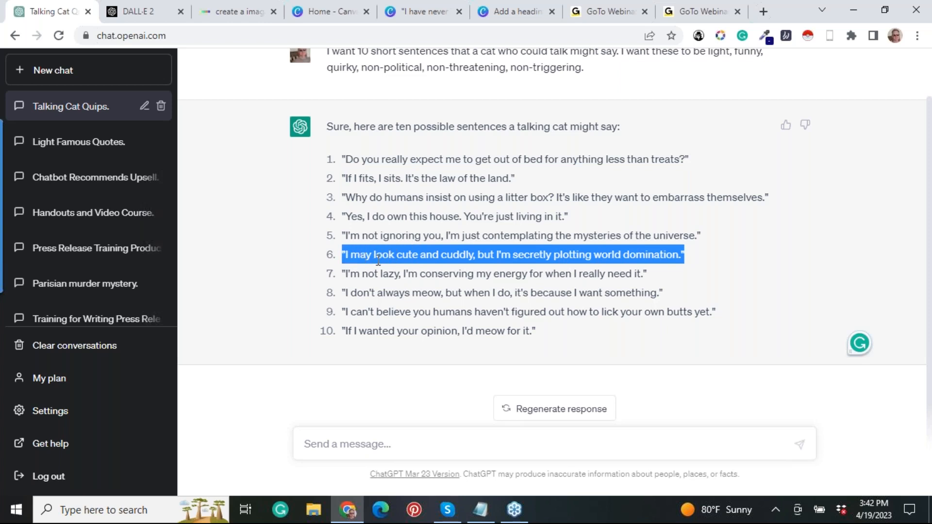
{"action": "right_click", "coordinate": [411, 260]}
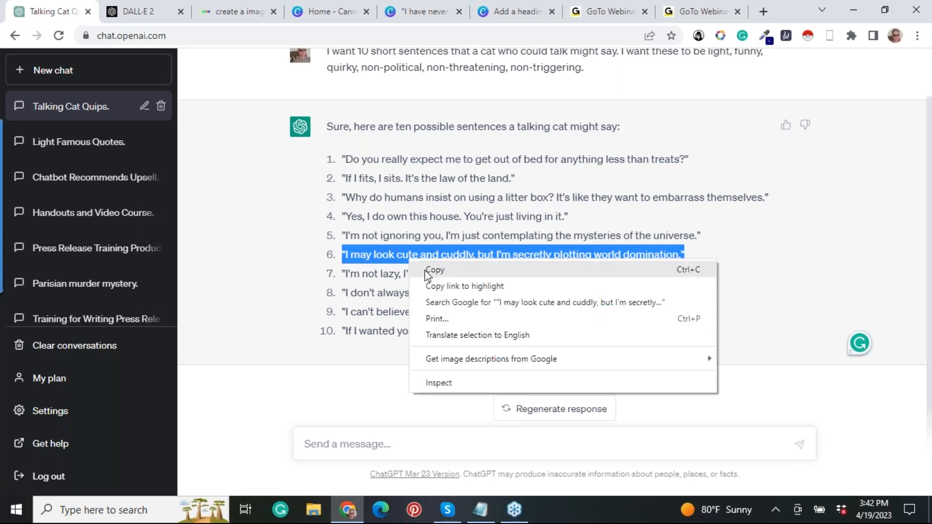
{"action": "left_click", "coordinate": [424, 270]}
Replace the Mark Twain quote in Notepad with the copied cat sentence and select the whole new line.
{"action": "left_click", "coordinate": [481, 507]}
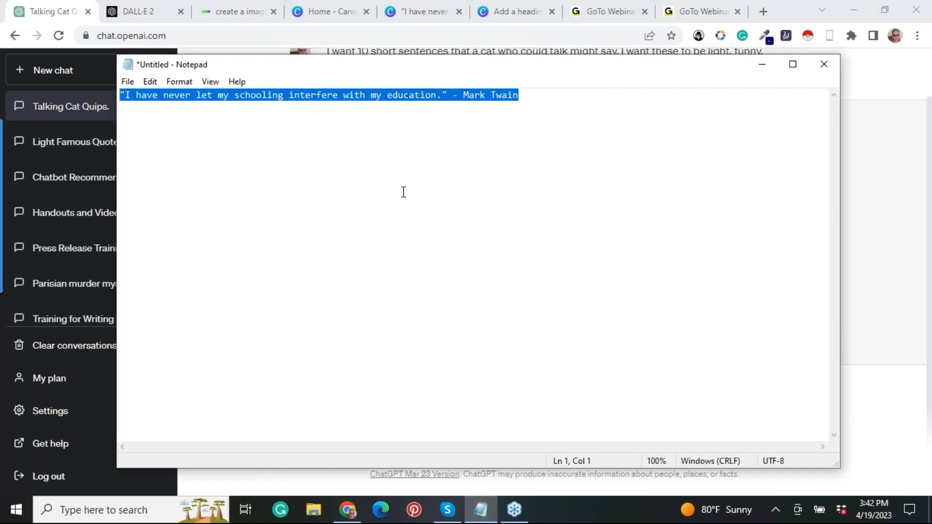
{"action": "key", "text": "BackSpace"}
{"action": "key", "text": "ctrl+v"}
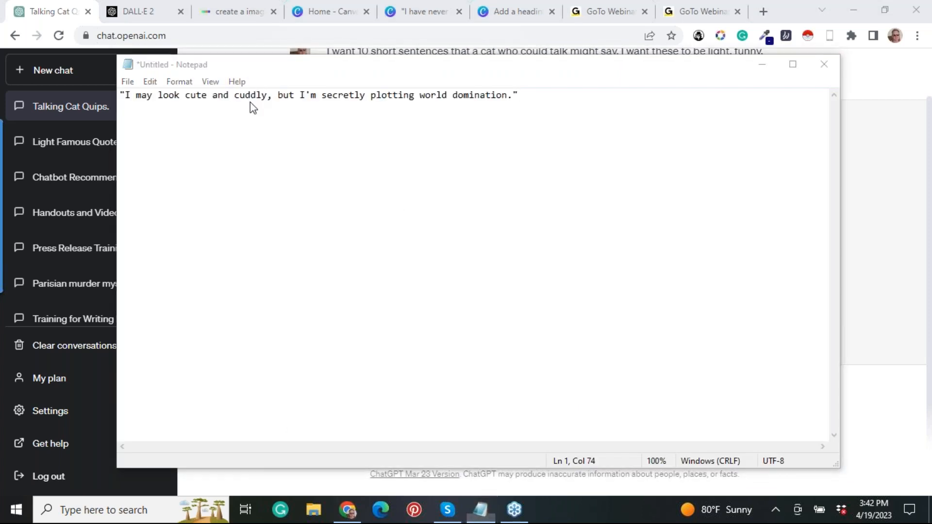
{"action": "left_click_drag", "start_coordinate": [545, 98], "coordinate": [122, 95]}
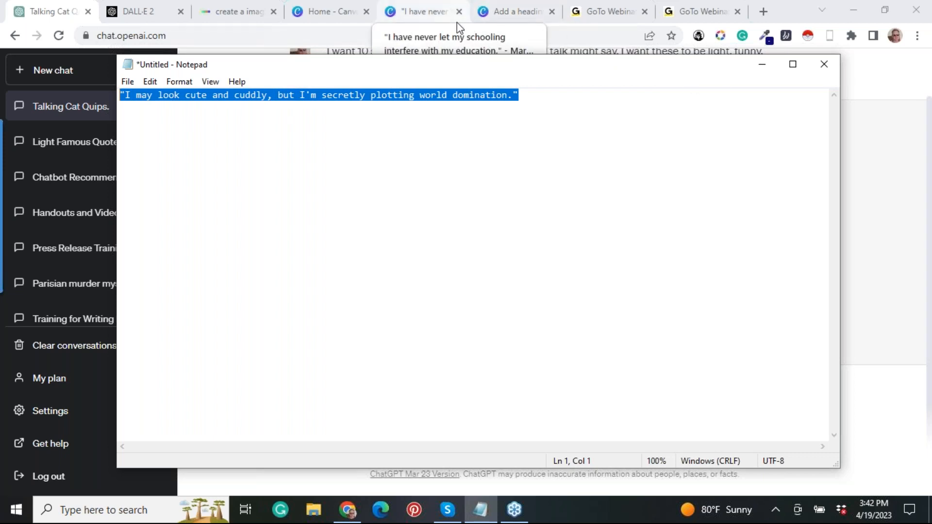
Switch to the Canva design with the car photo and replace that photo with the generated close-up of the tabby cat with a yellow ball.
{"action": "left_click", "coordinate": [515, 14]}
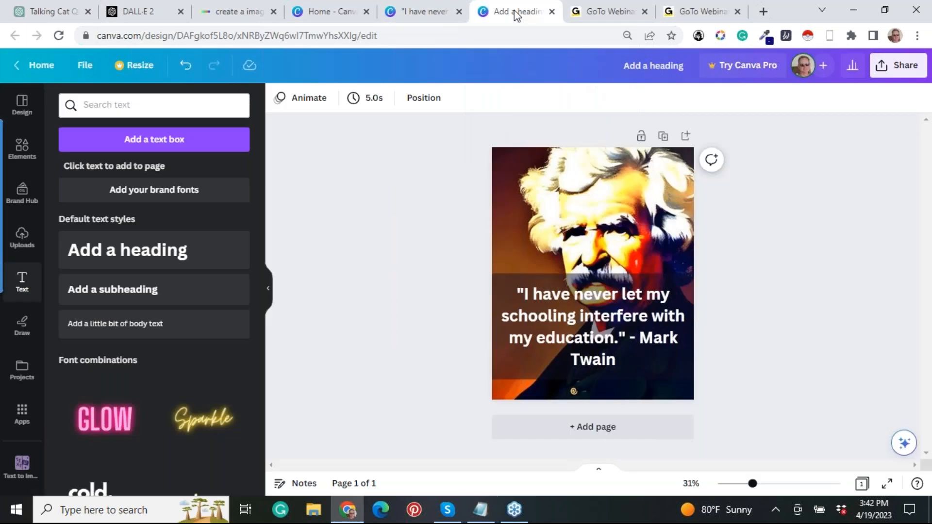
{"action": "left_click", "coordinate": [413, 16]}
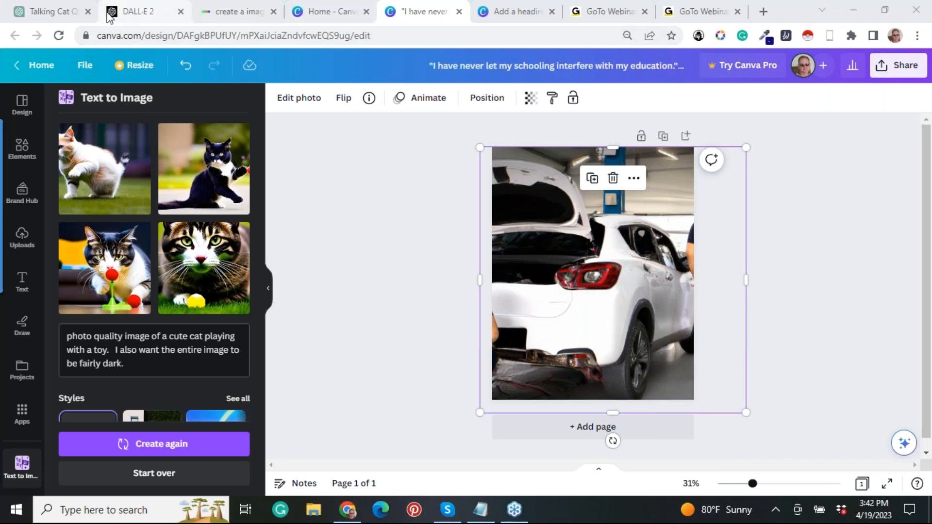
{"action": "left_click", "coordinate": [57, 19]}
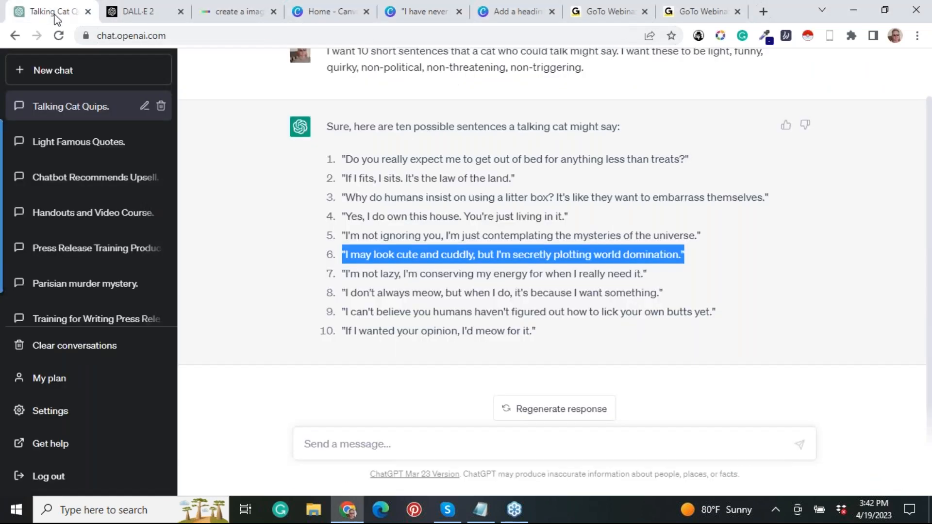
{"action": "left_click", "coordinate": [415, 15]}
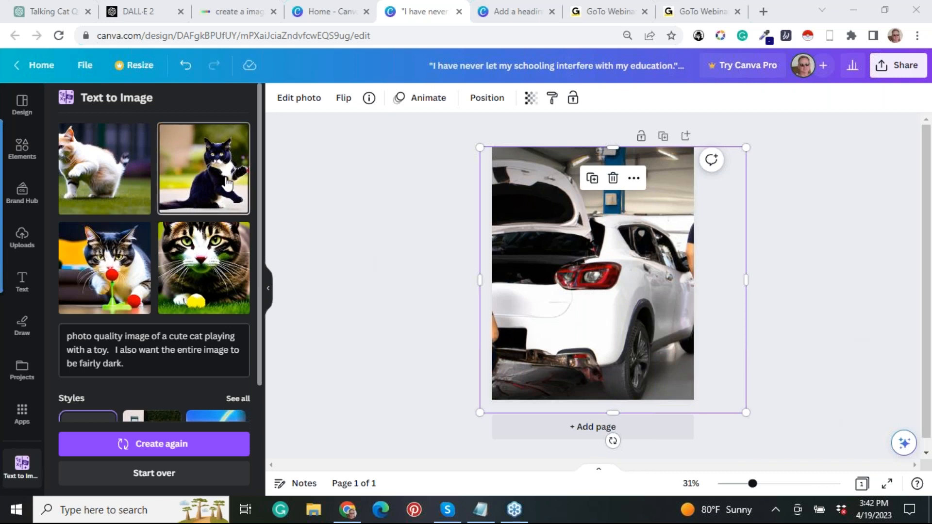
{"action": "mouse_move", "coordinate": [227, 184]}
{"action": "left_mouse_down"}
{"action": "mouse_move", "coordinate": [538, 255]}
{"action": "mouse_move", "coordinate": [236, 173]}
{"action": "left_mouse_up"}
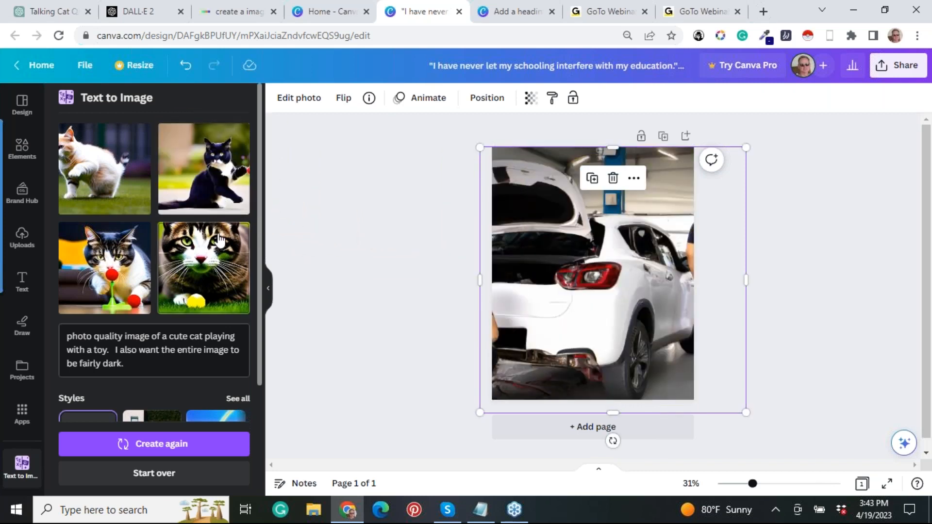
{"action": "left_click_drag", "start_coordinate": [219, 240], "coordinate": [527, 249]}
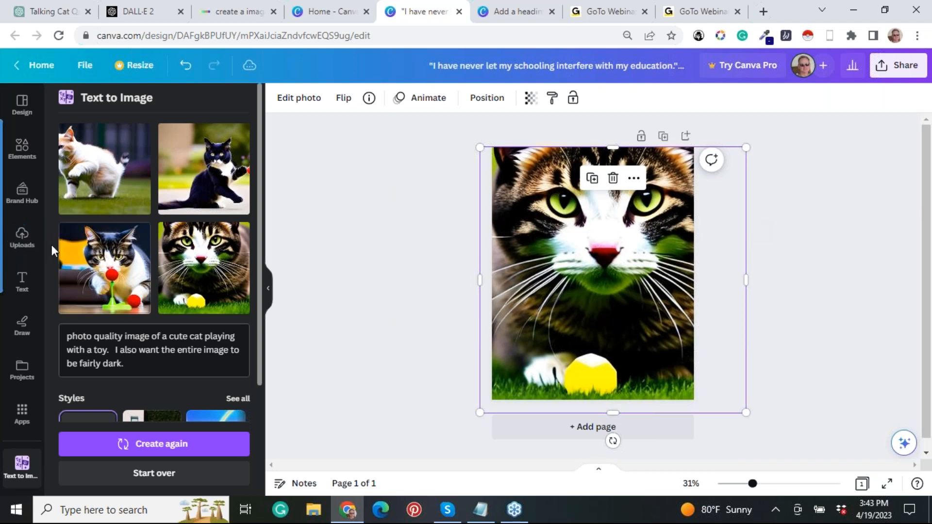
Add a recently used square shape over the cat image and stretch it into a band across the full page width below the nose.
{"action": "left_click", "coordinate": [20, 152]}
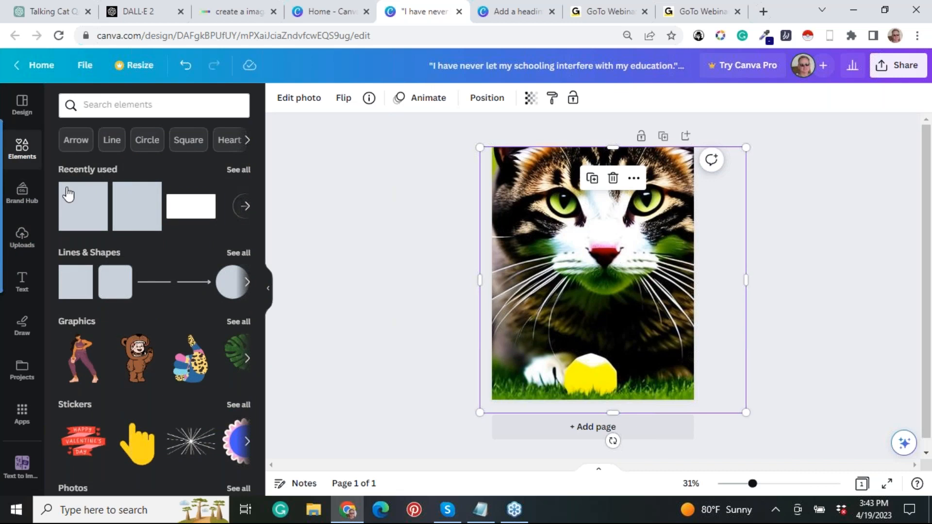
{"action": "left_click_drag", "start_coordinate": [87, 210], "coordinate": [470, 311]}
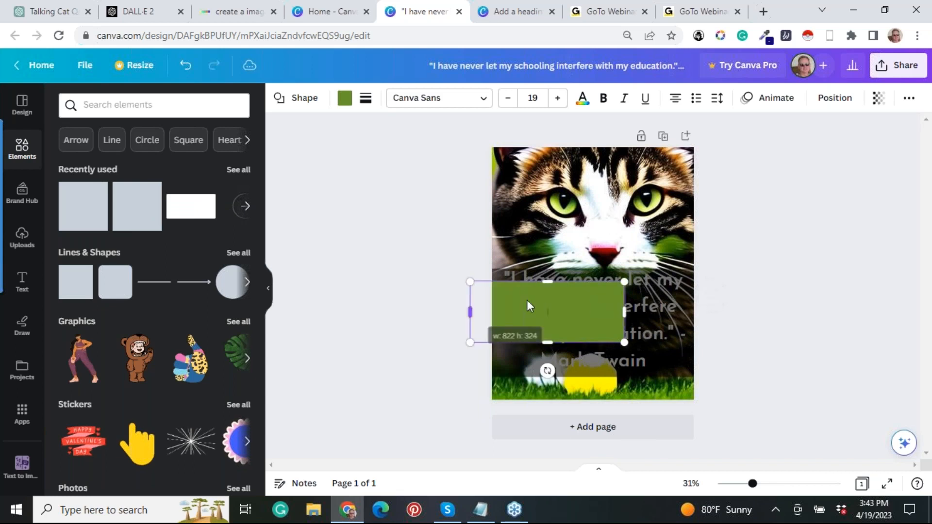
{"action": "left_click_drag", "start_coordinate": [625, 306], "coordinate": [724, 308]}
{"action": "left_click_drag", "start_coordinate": [598, 283], "coordinate": [598, 264]}
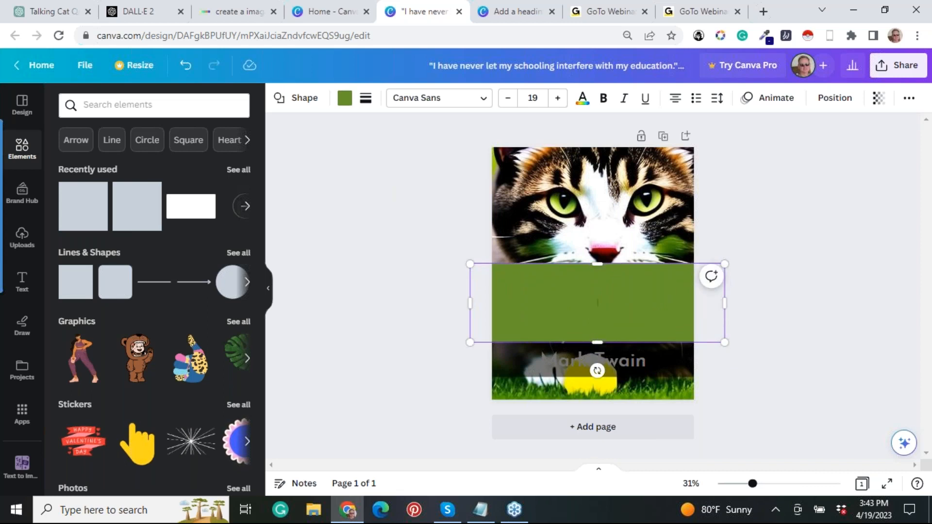
Stretch the green rectangle downward until it covers the whole Mark Twain quote and the dark overlay area.
{"action": "left_click", "coordinate": [626, 356]}
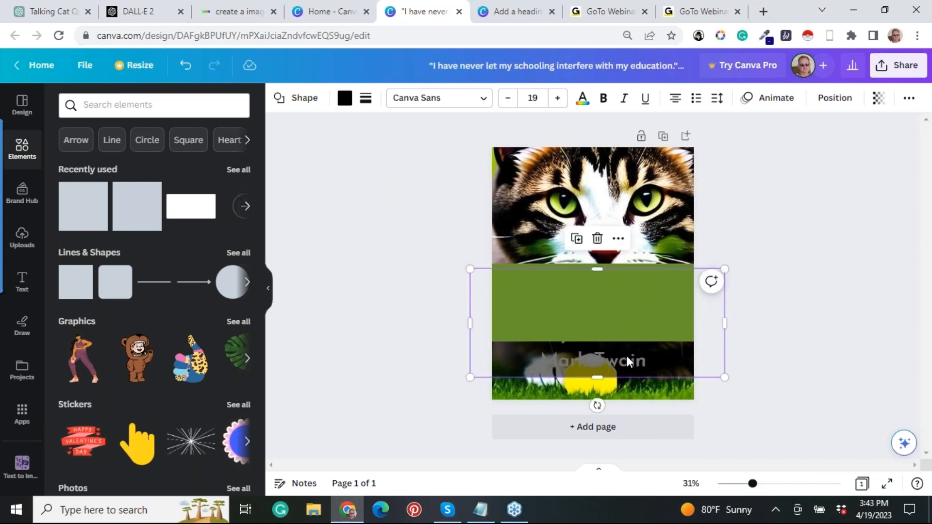
{"action": "left_click", "coordinate": [606, 337]}
{"action": "left_click_drag", "start_coordinate": [599, 340], "coordinate": [598, 374]}
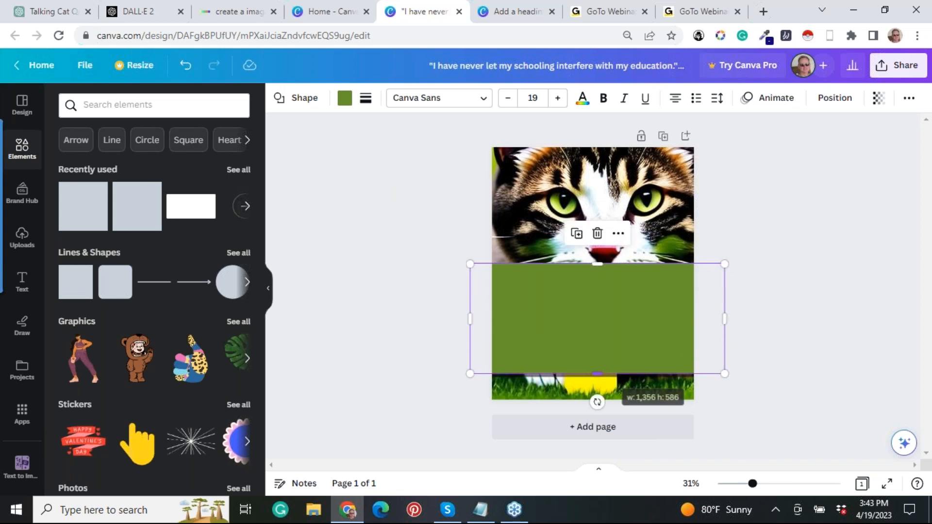
{"action": "left_click", "coordinate": [600, 307]}
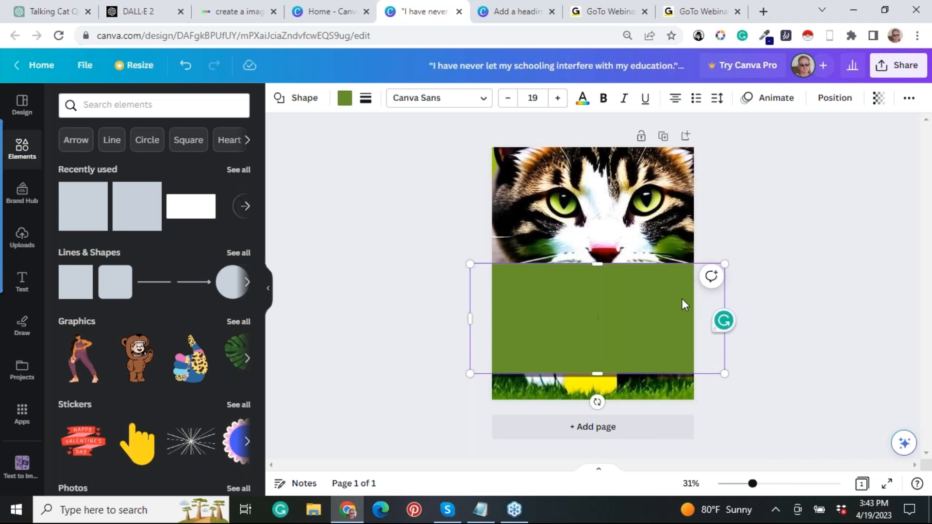
Move the green rectangle and the semi-transparent black rectangle off the page to uncover the cat image and quote text.
{"action": "left_click_drag", "start_coordinate": [612, 298], "coordinate": [898, 272]}
{"action": "left_click", "coordinate": [592, 314]}
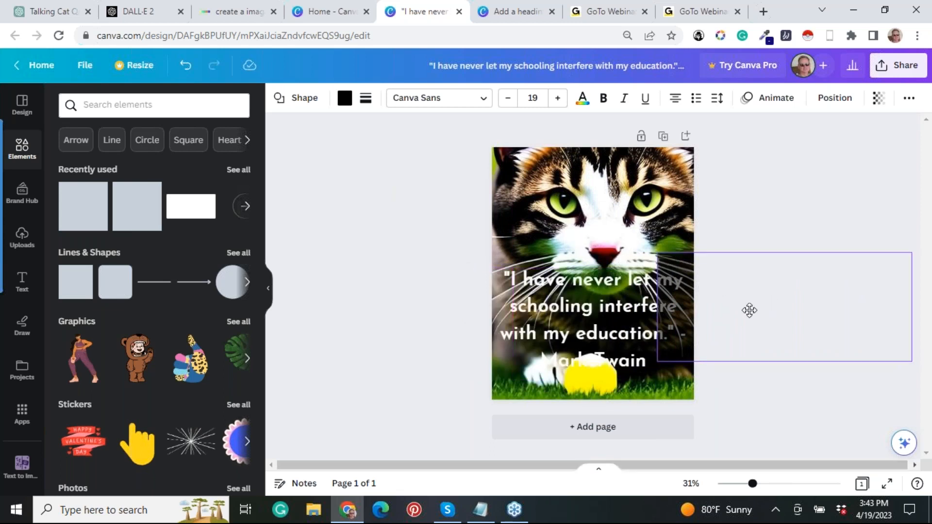
{"action": "left_click", "coordinate": [863, 297]}
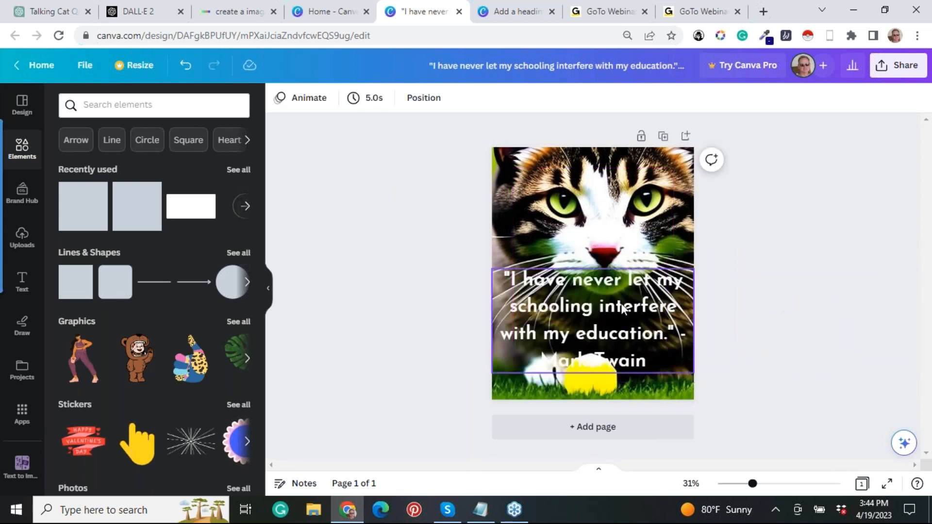
Replace the Mark Twain quote on the page with the copied sentence "I may look cute and cuddly, but I'm secretly plotting world domination.".
{"action": "left_click", "coordinate": [647, 360]}
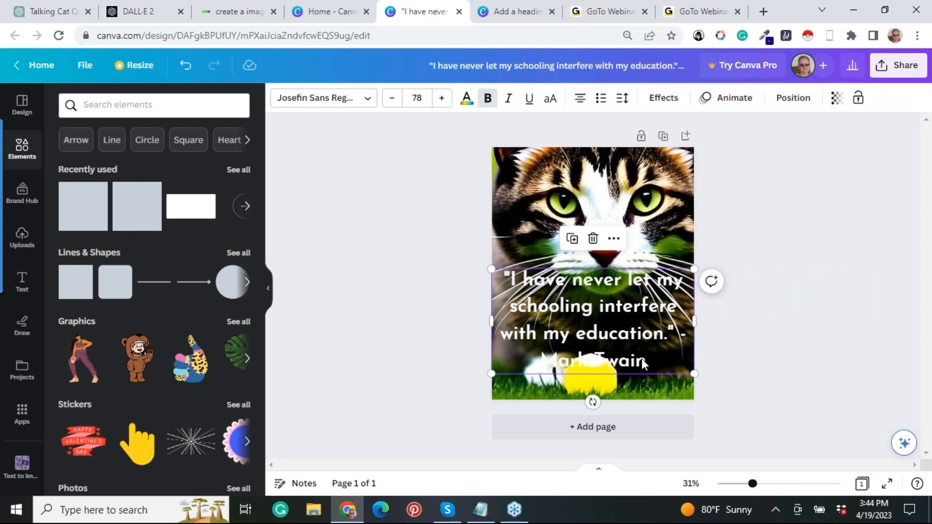
{"action": "left_click", "coordinate": [644, 359]}
{"action": "left_click_drag", "start_coordinate": [646, 360], "coordinate": [505, 280]}
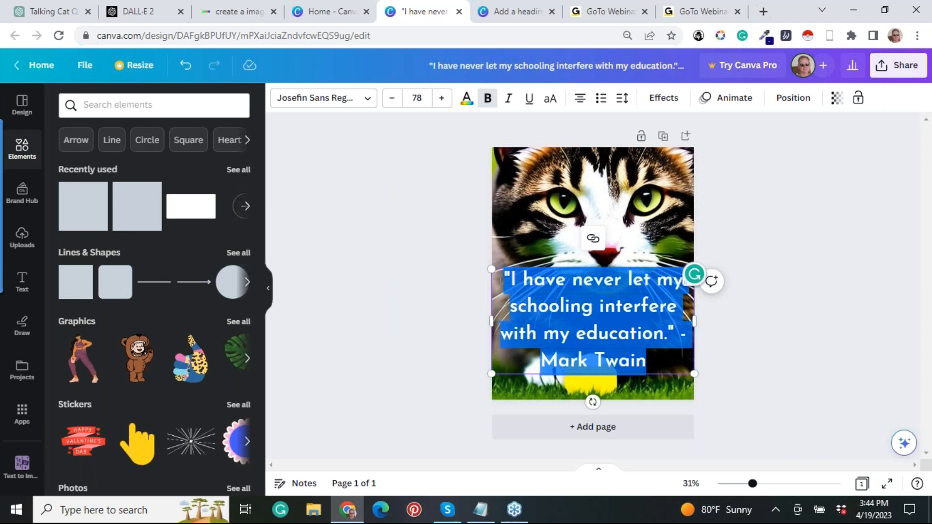
{"action": "key", "text": "ctrl+v"}
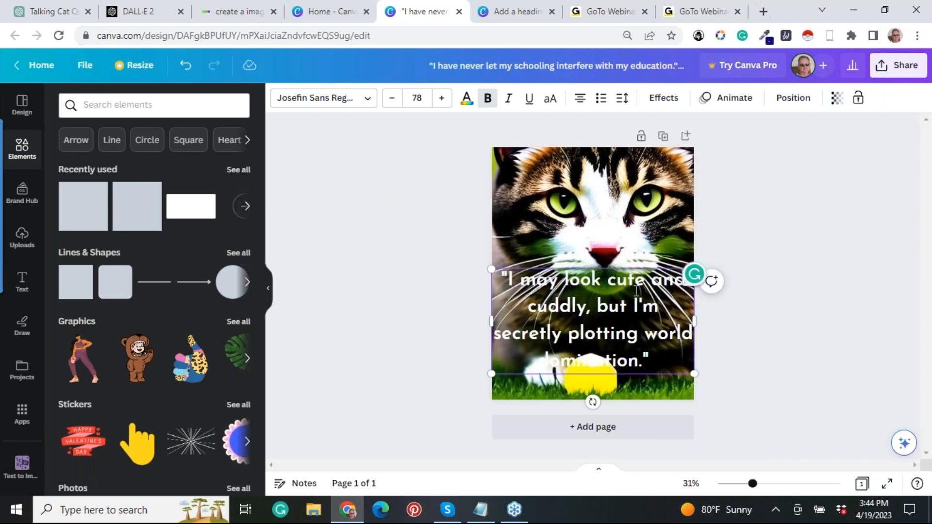
{"action": "left_click", "coordinate": [741, 319]}
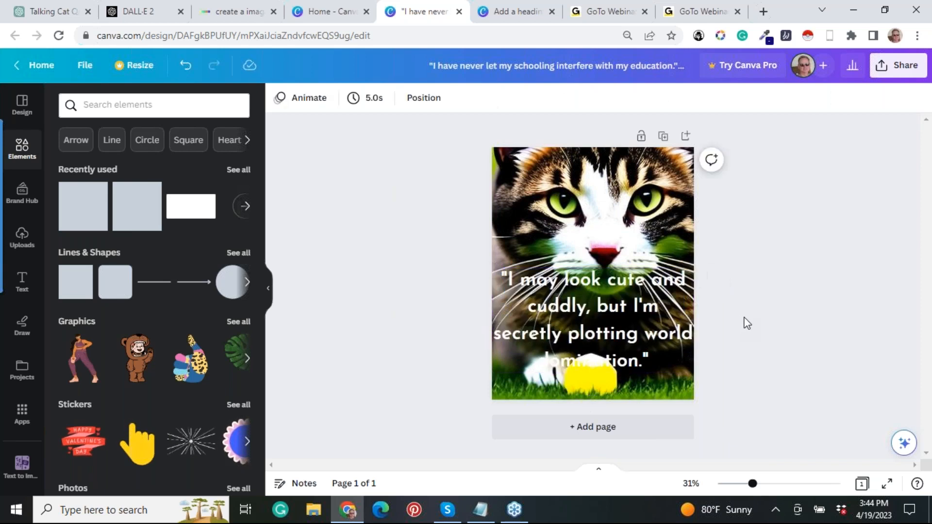